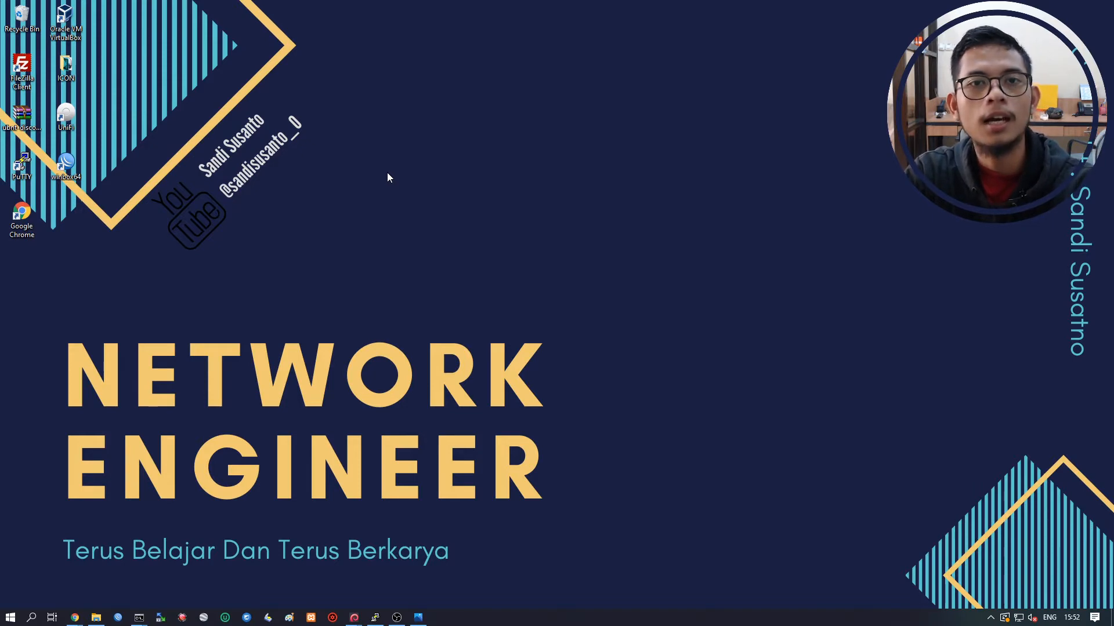
right_click(399, 123)
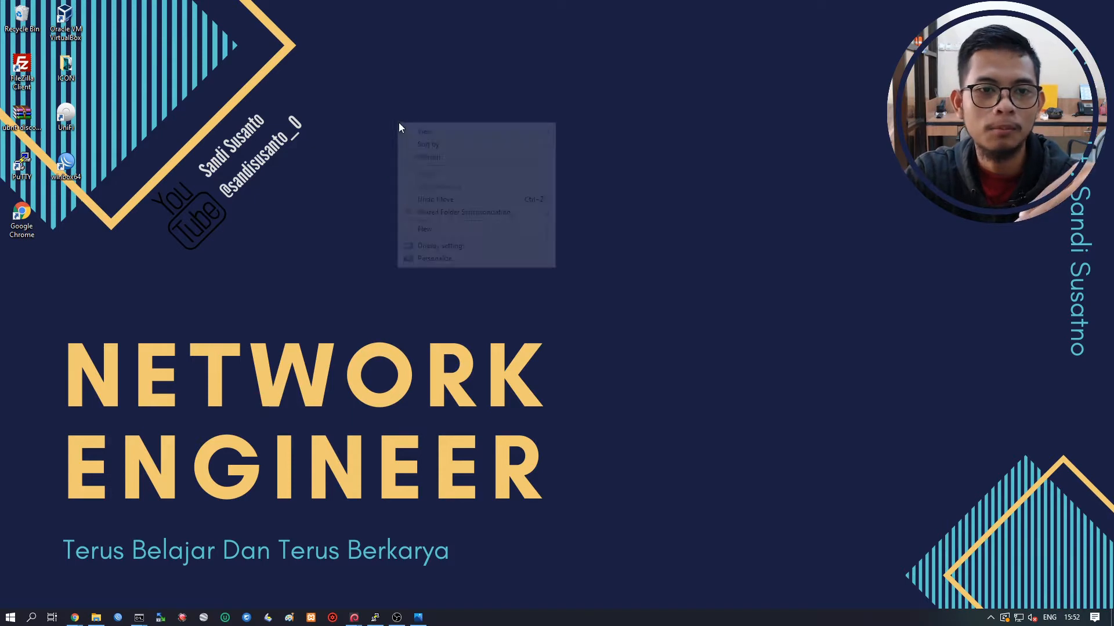
left_click(415, 154)
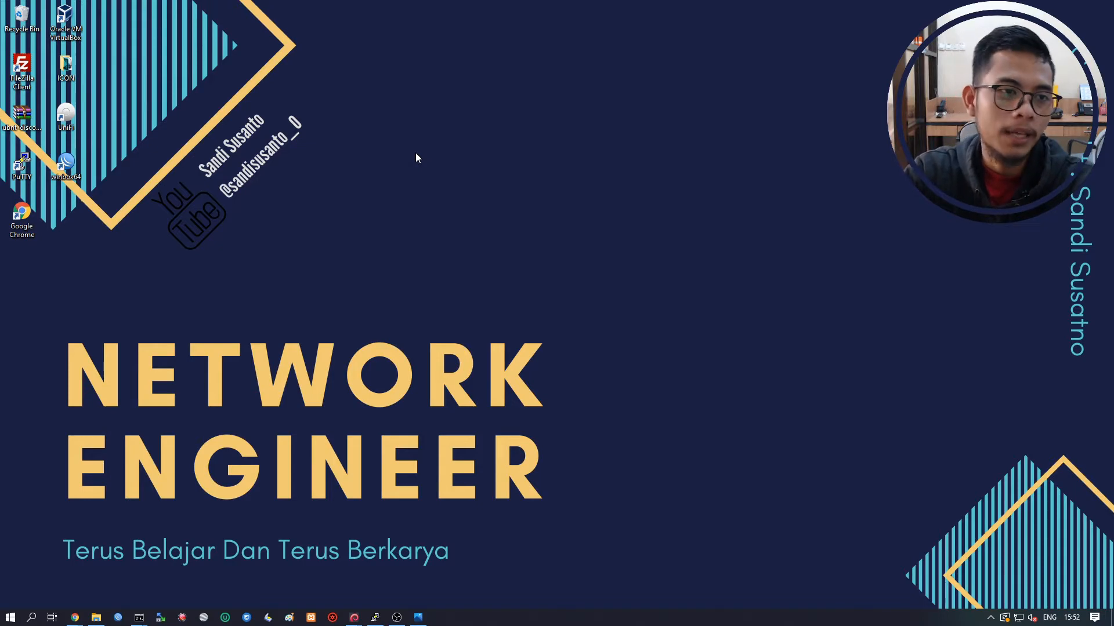
Open WinBox and connect to the MikroTik neighbor as admin through its MAC address C4:AD:34:16:D8:5D.
double_click(69, 164)
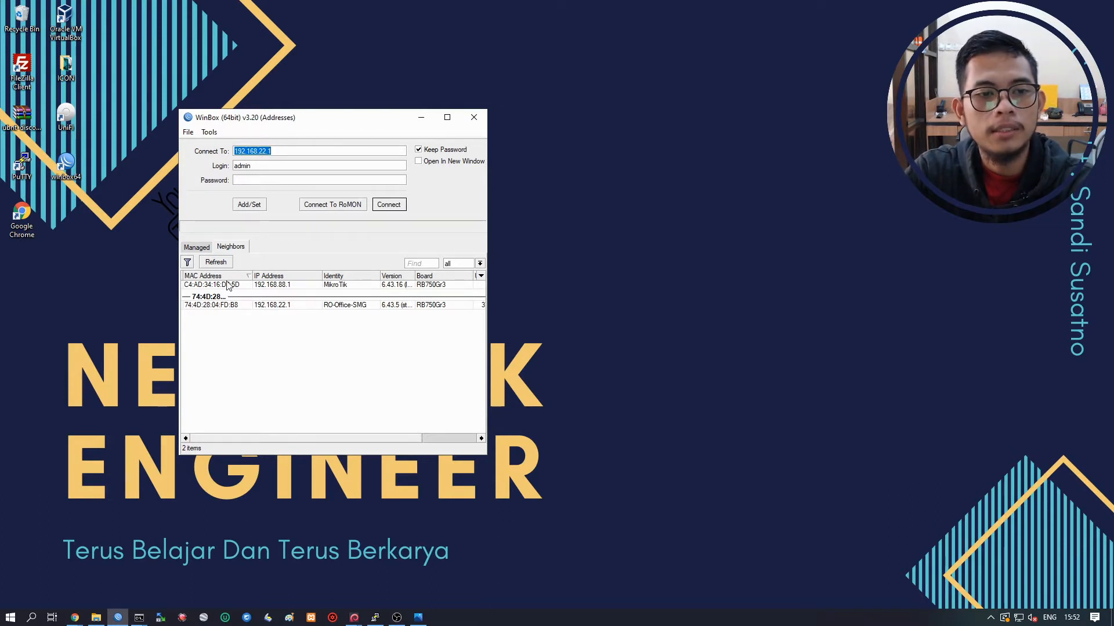
left_click(284, 286)
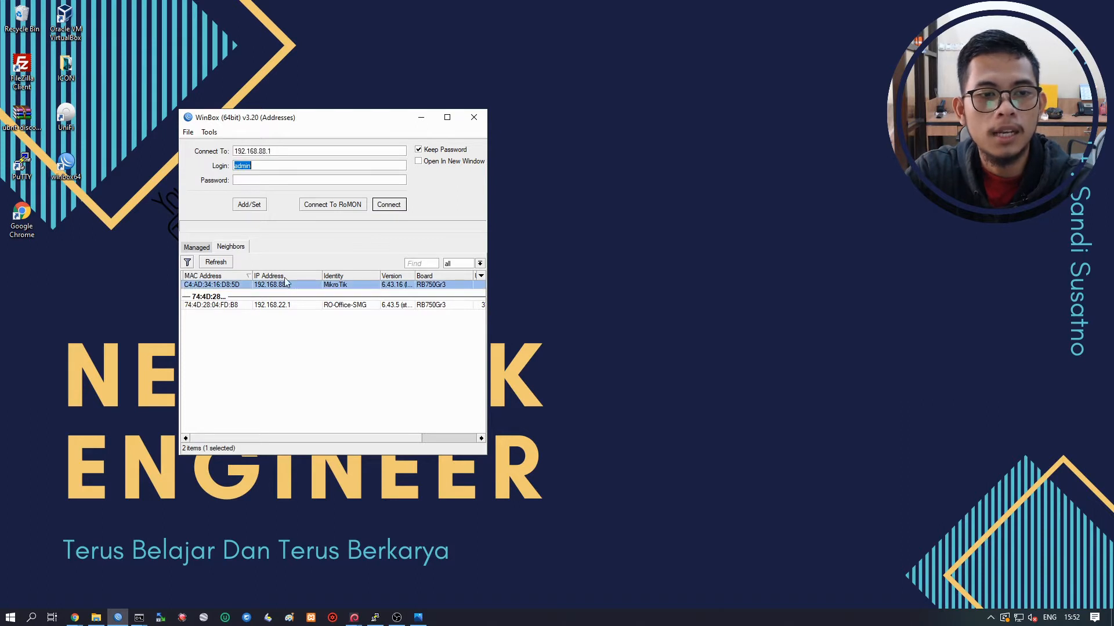
left_click(388, 205)
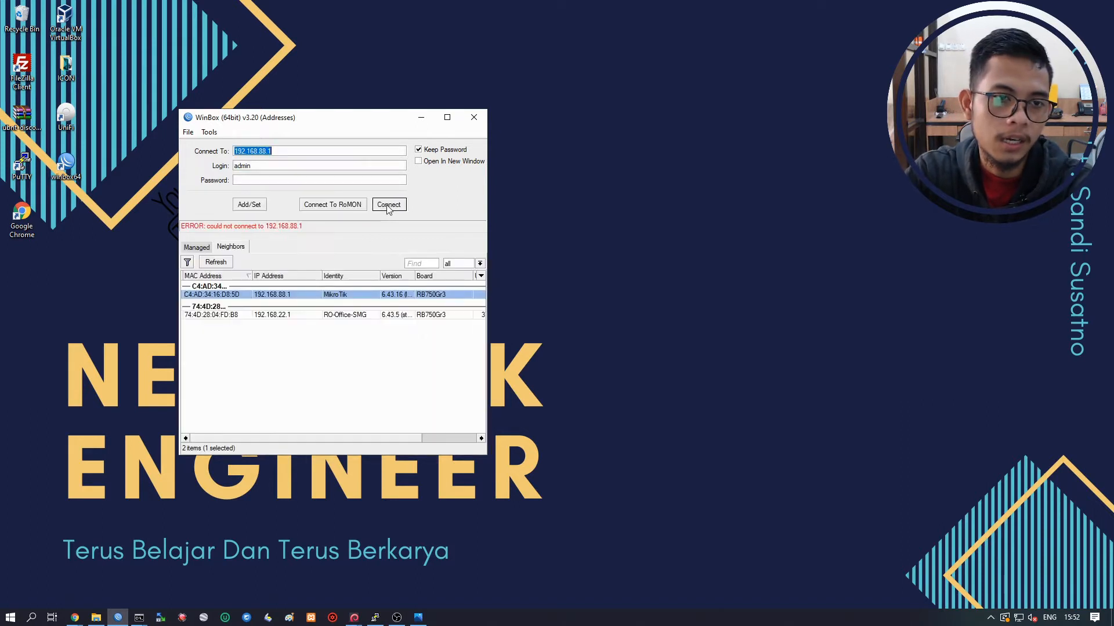
left_click(233, 296)
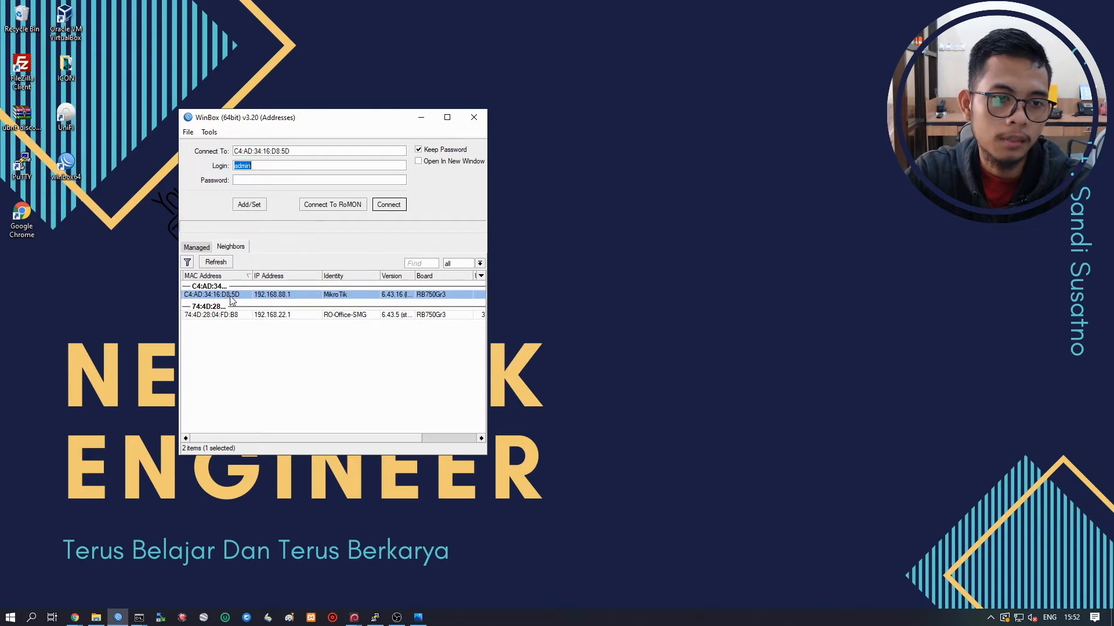
left_click(388, 204)
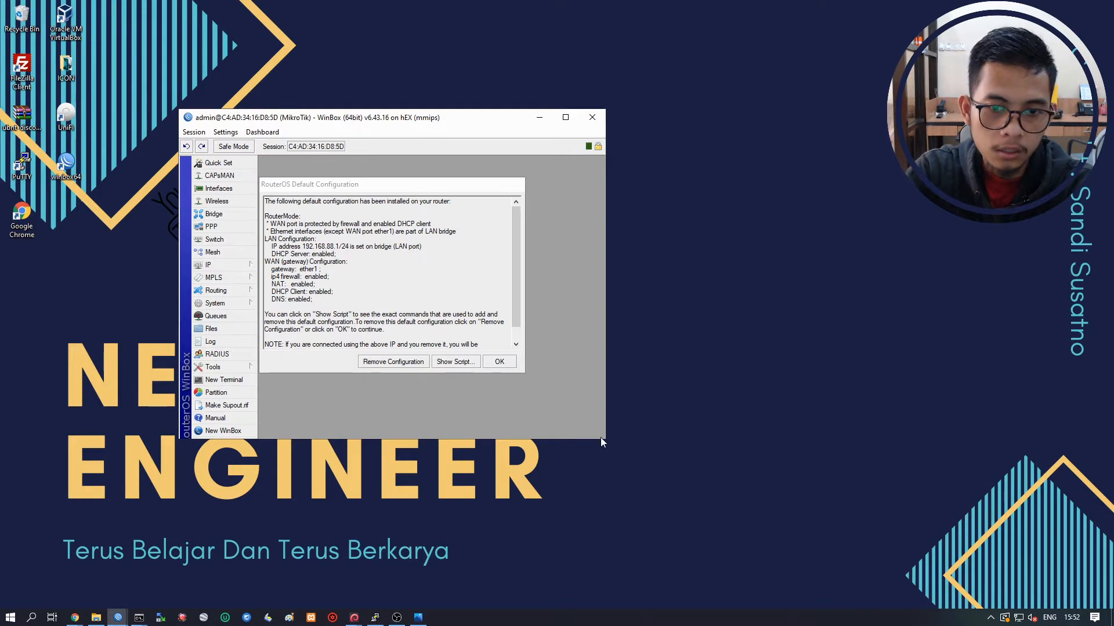
Read through the RouterOS default configuration notice and remove the default configuration from the router.
left_click(367, 187)
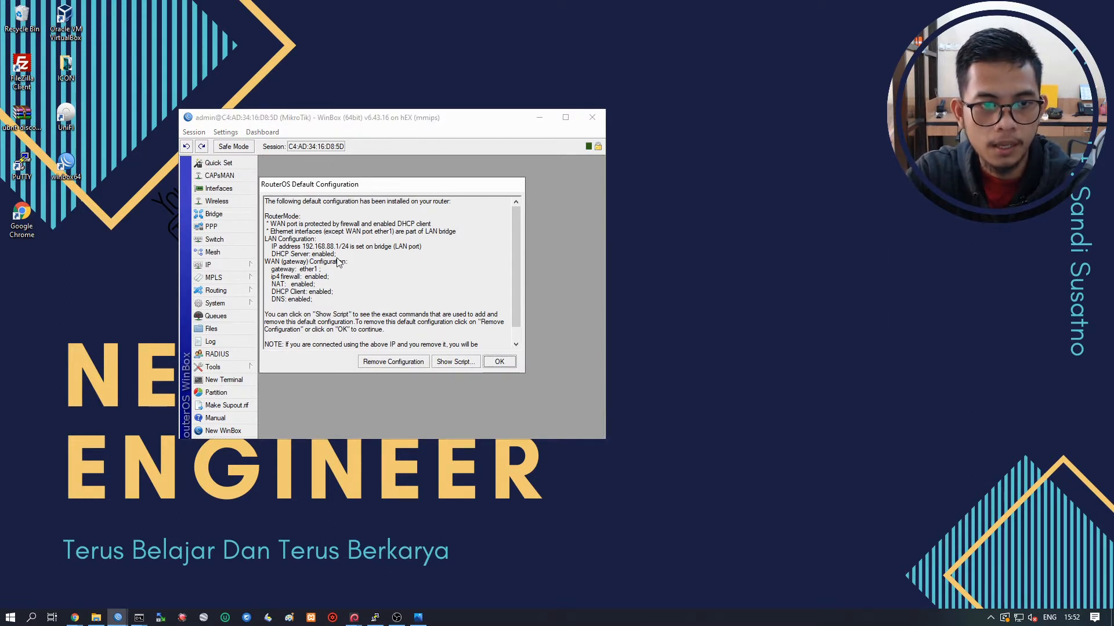
scroll(380, 278, "down", 1)
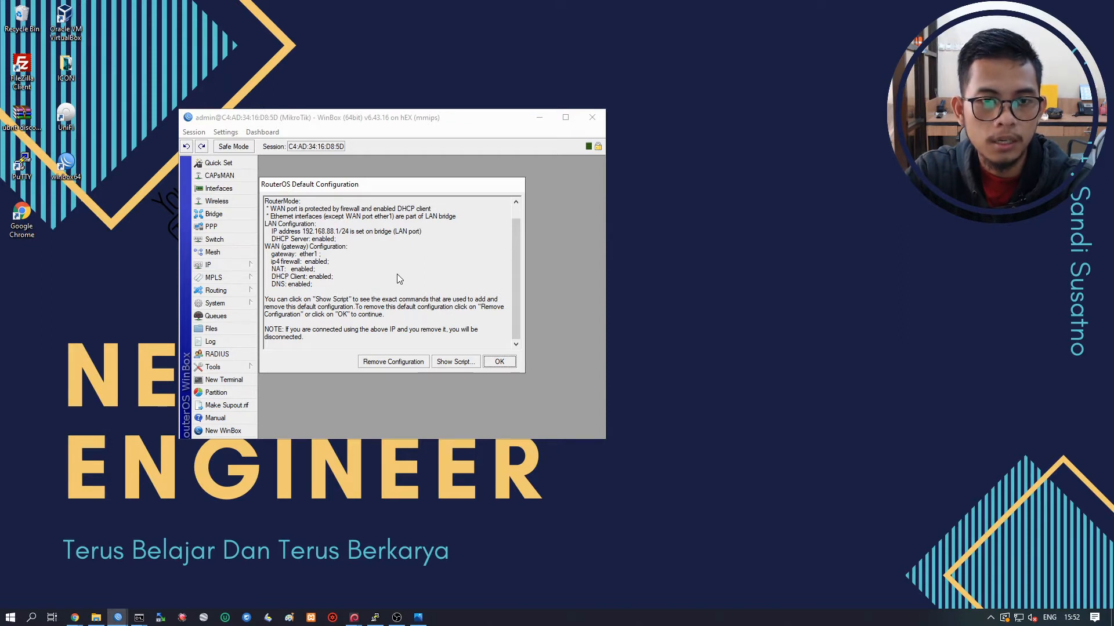
scroll(397, 275, "up", 1)
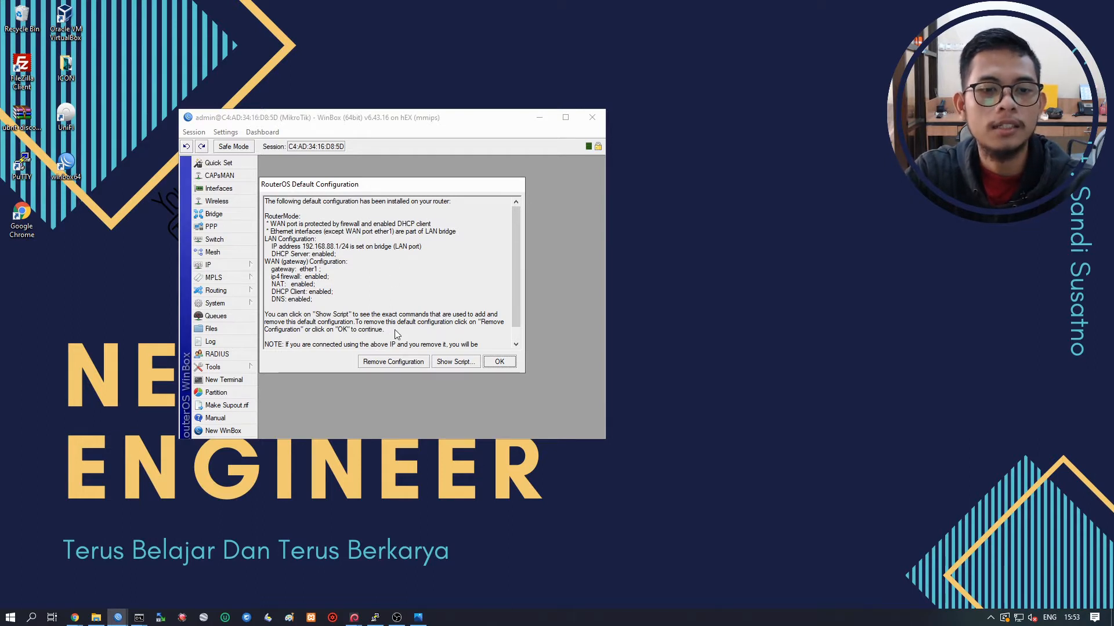
left_click(385, 363)
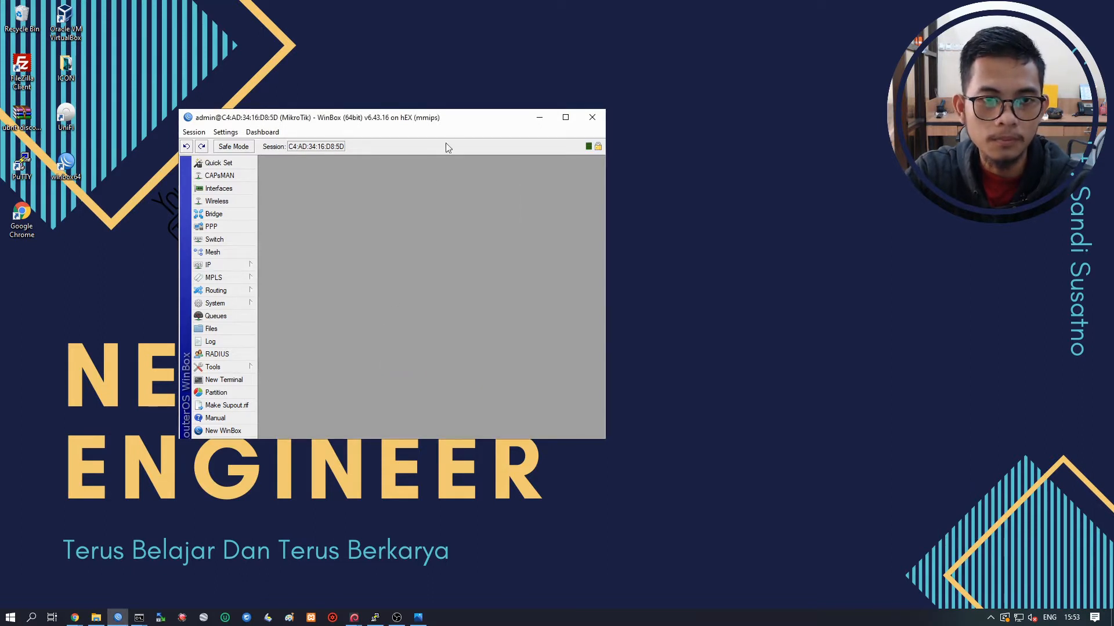
Enlarge the WinBox session window and reposition it on the desktop.
left_click_drag(474, 123, 436, 109)
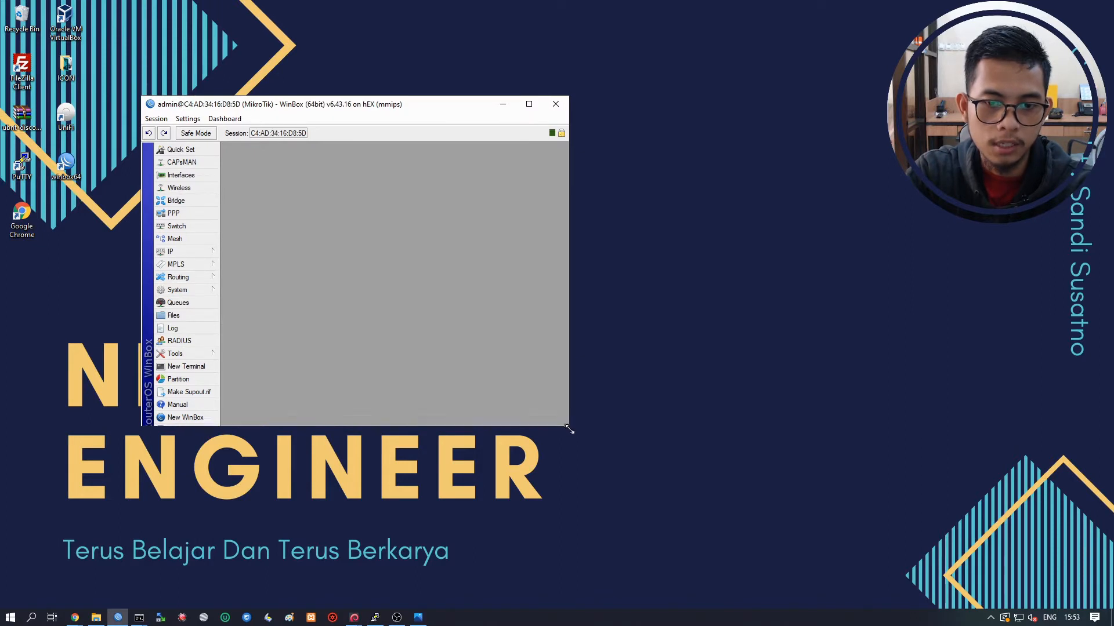
left_click_drag(567, 427, 773, 597)
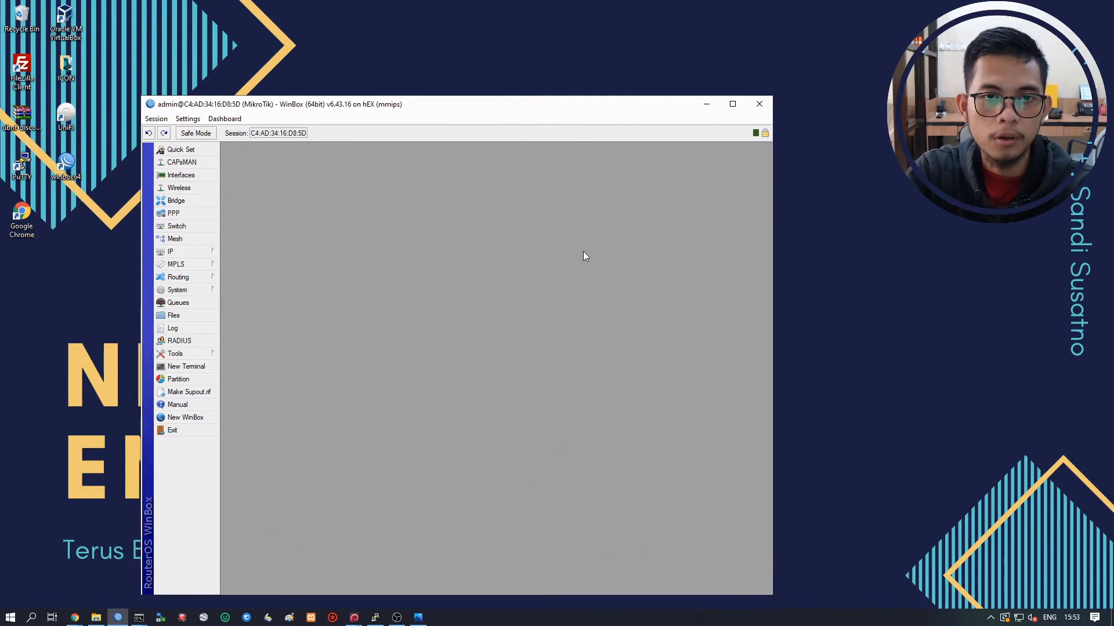
left_click_drag(526, 112, 465, 73)
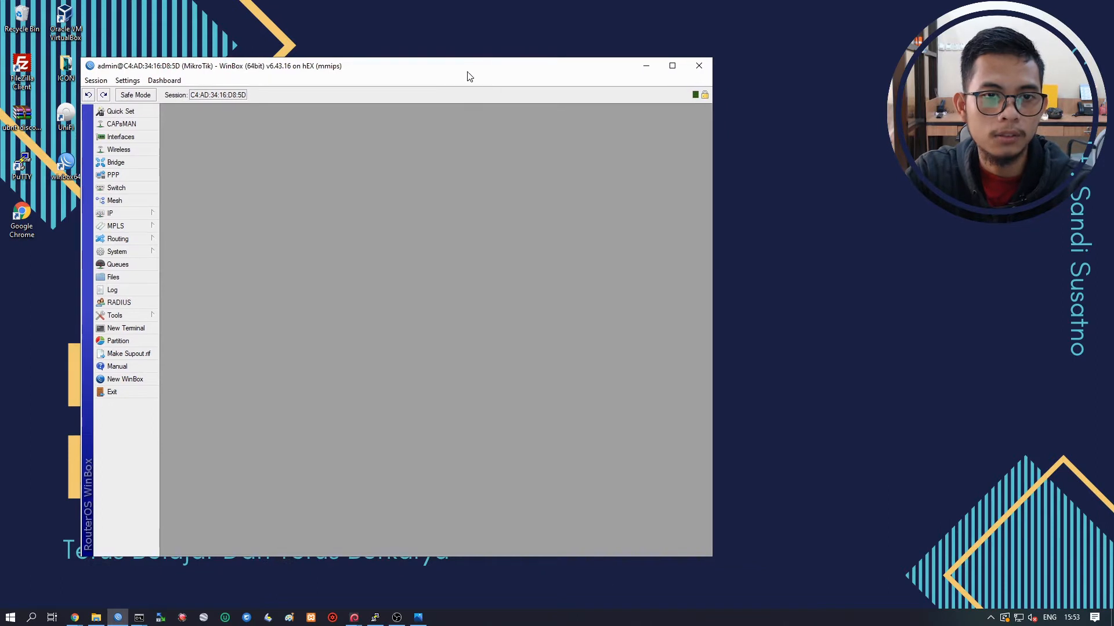
left_click(121, 138)
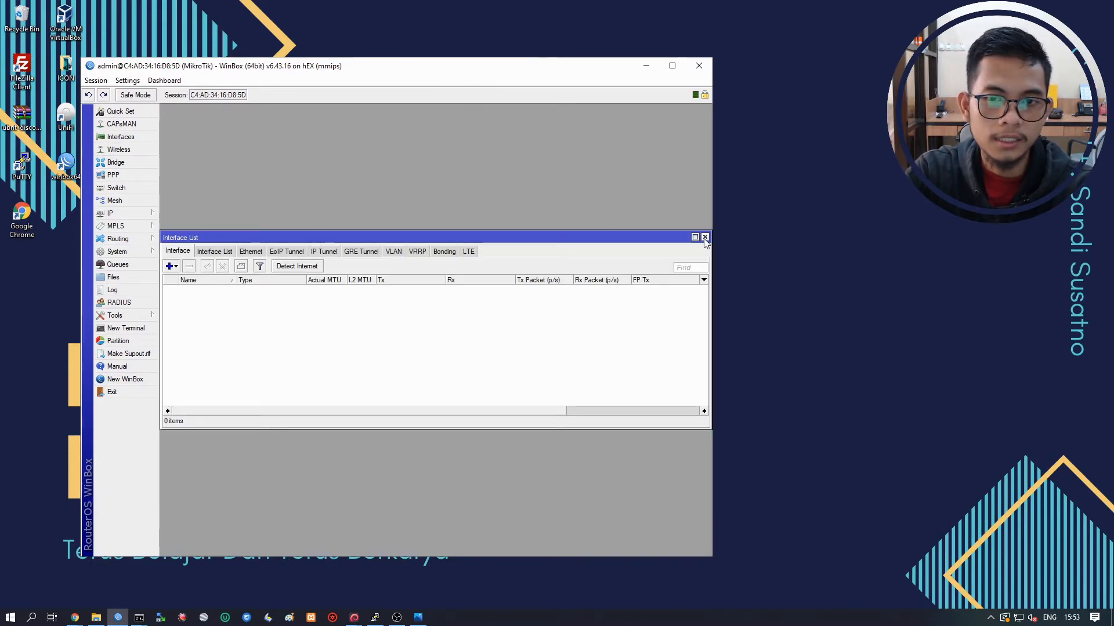
left_click(704, 237)
key("super+d")
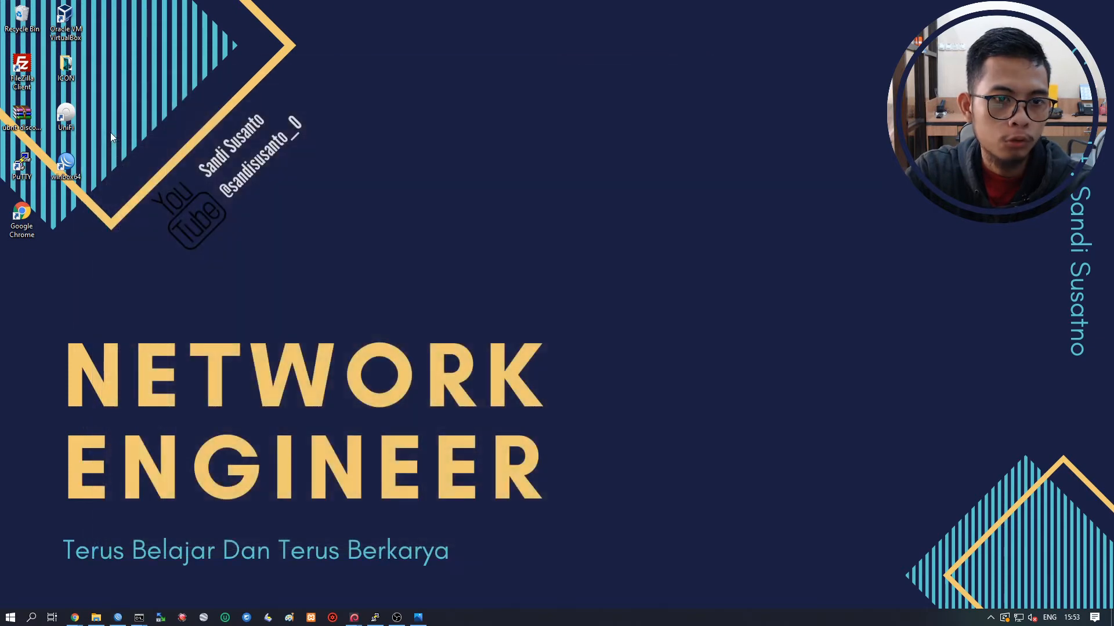
right_click(234, 163)
left_click(458, 126)
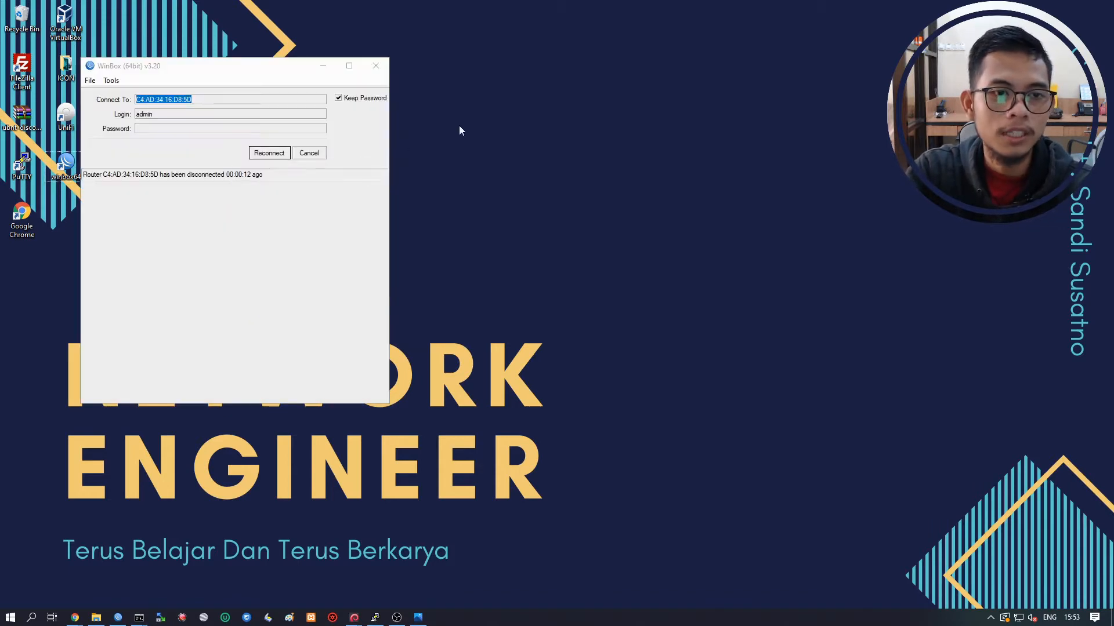
Cancel the pending reconnection, reopen WinBox and connect again as admin to the MikroTik router by MAC address C4:AD:34:16:D8:5D.
left_click(322, 155)
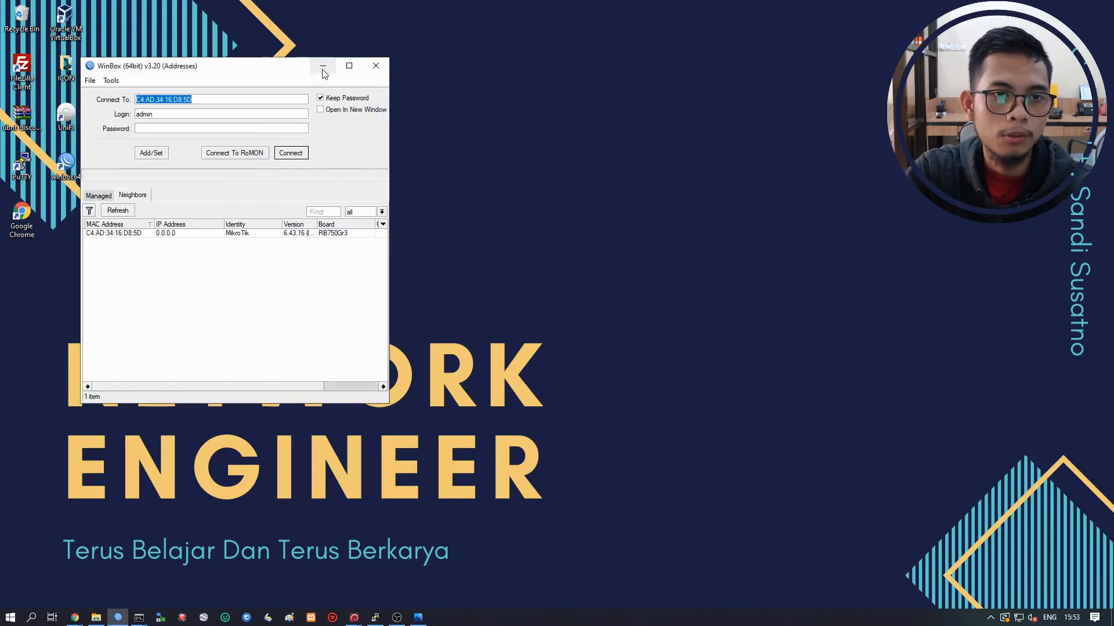
left_click(323, 65)
right_click(300, 122)
left_click(354, 162)
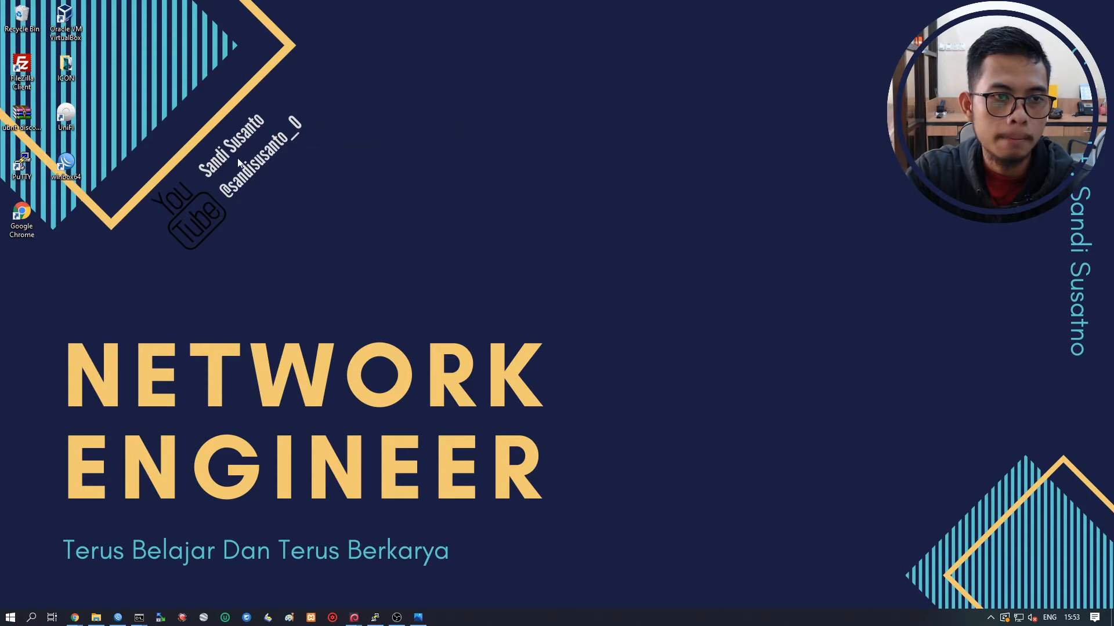
double_click(75, 160)
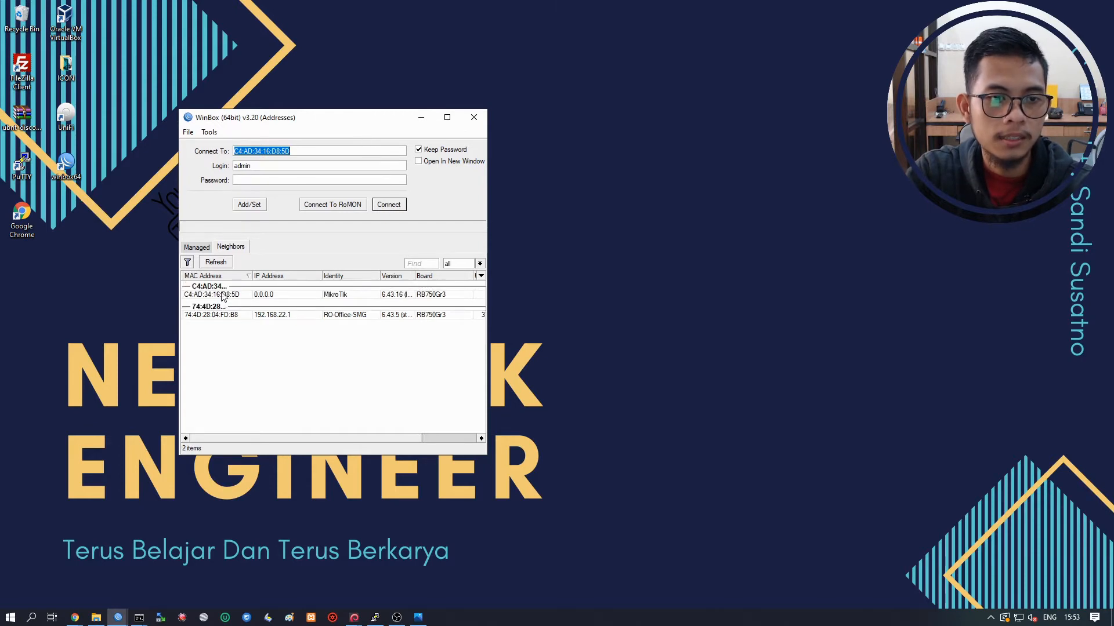
left_click(223, 295)
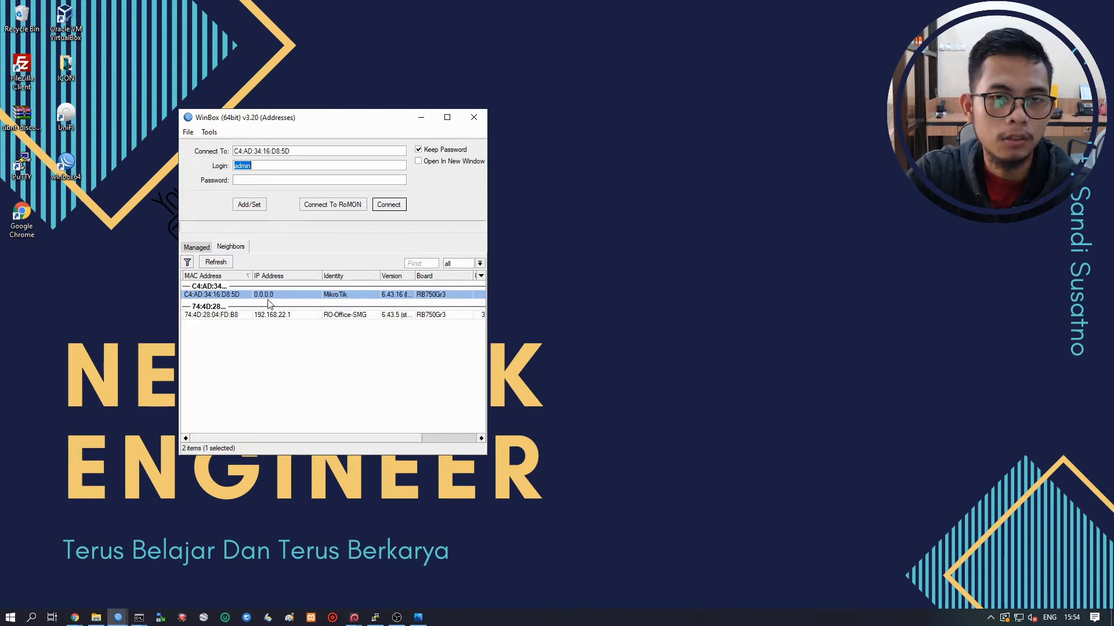
left_click(377, 207)
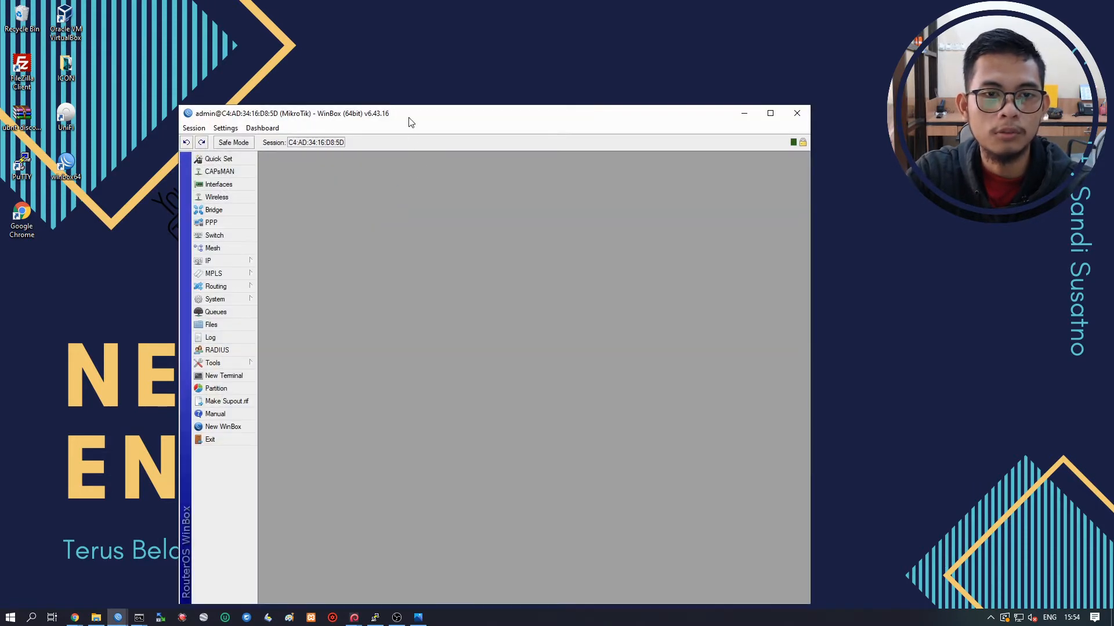
Move the new router session window away from its initial place and enlarge it slightly.
left_click_drag(409, 122, 286, 57)
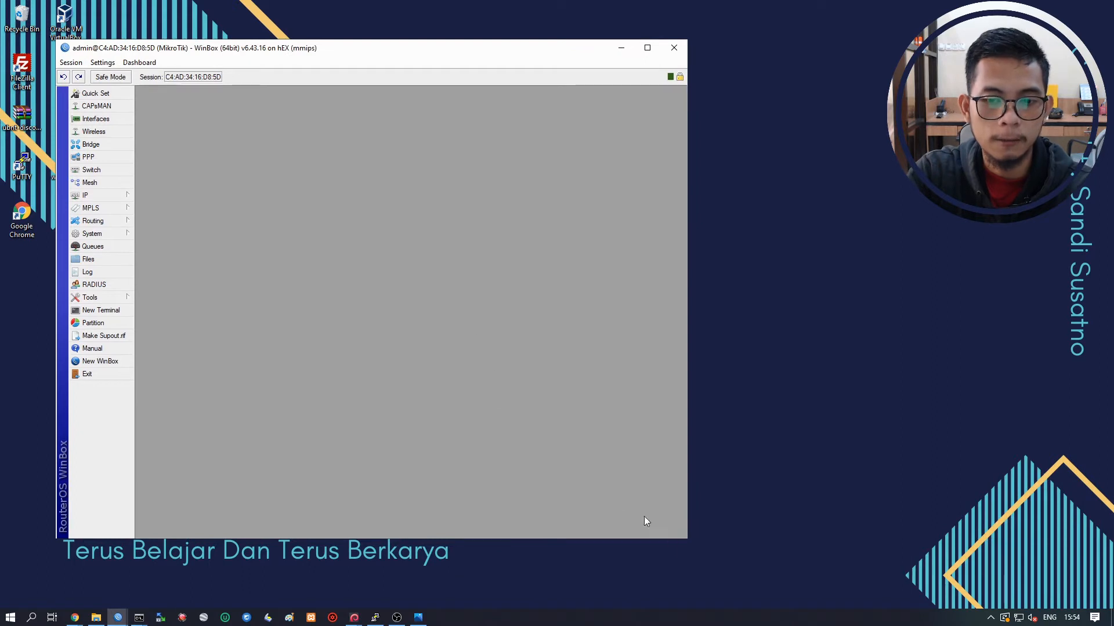
left_click_drag(685, 539, 700, 557)
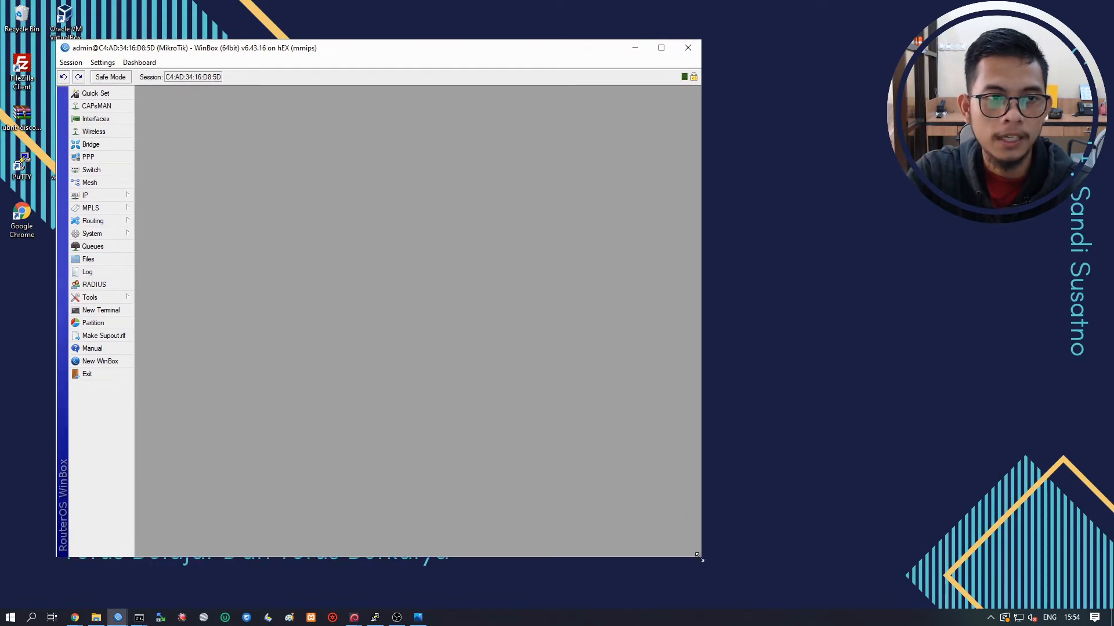
left_click_drag(332, 52, 316, 47)
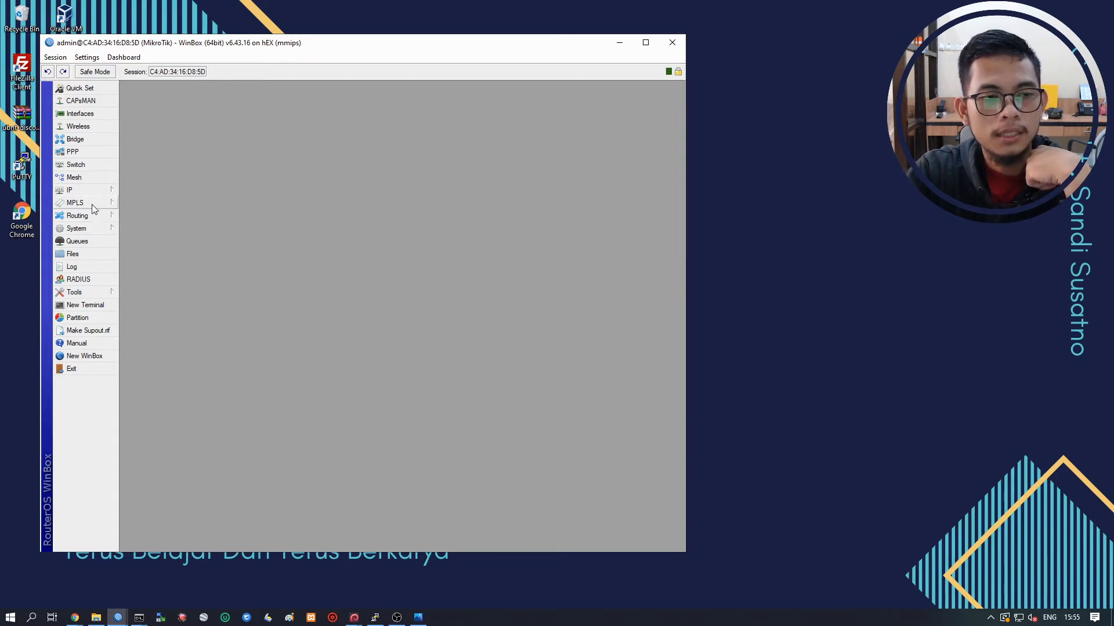
Check the router's model and firmware versions in its Routerboard information, and close that information.
left_click(85, 231)
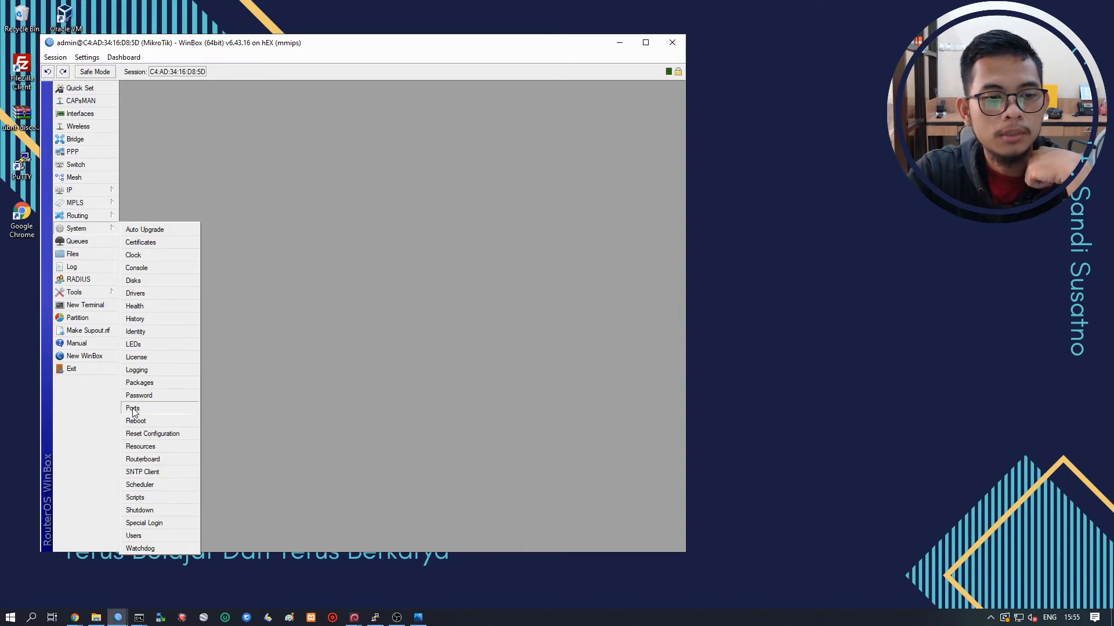
left_click(151, 463)
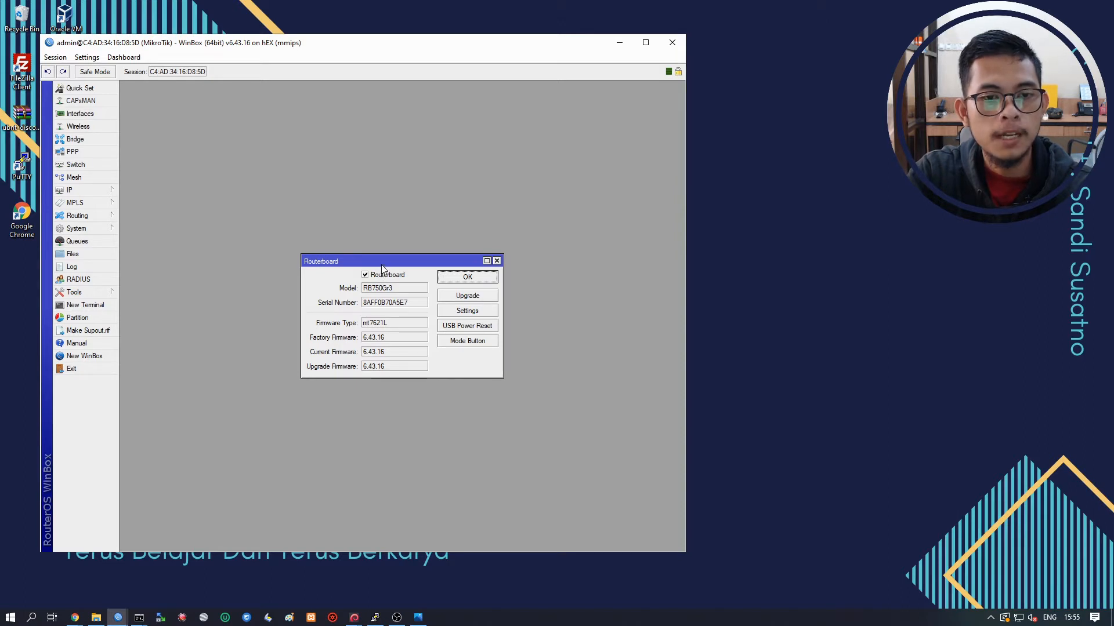
left_click_drag(376, 262, 245, 212)
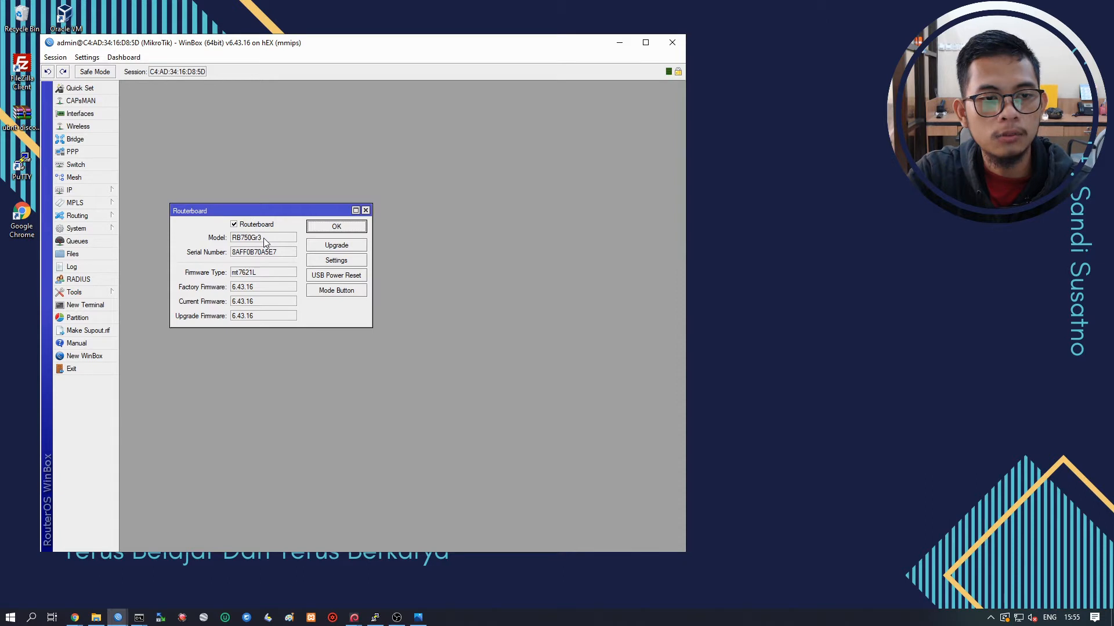
left_click_drag(263, 238, 226, 240)
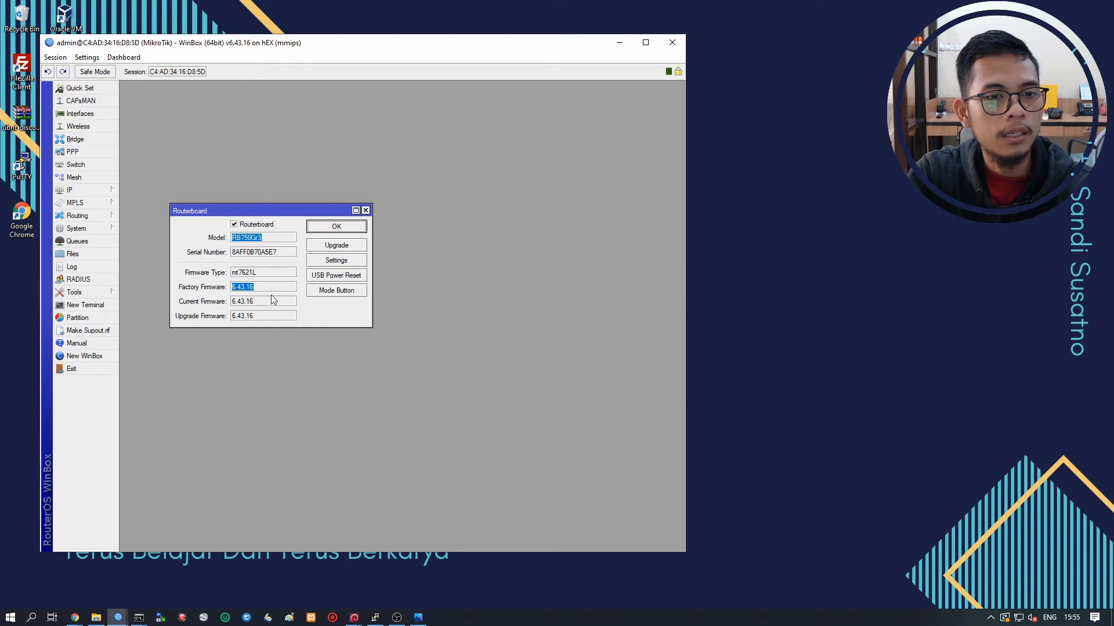
left_click(365, 210)
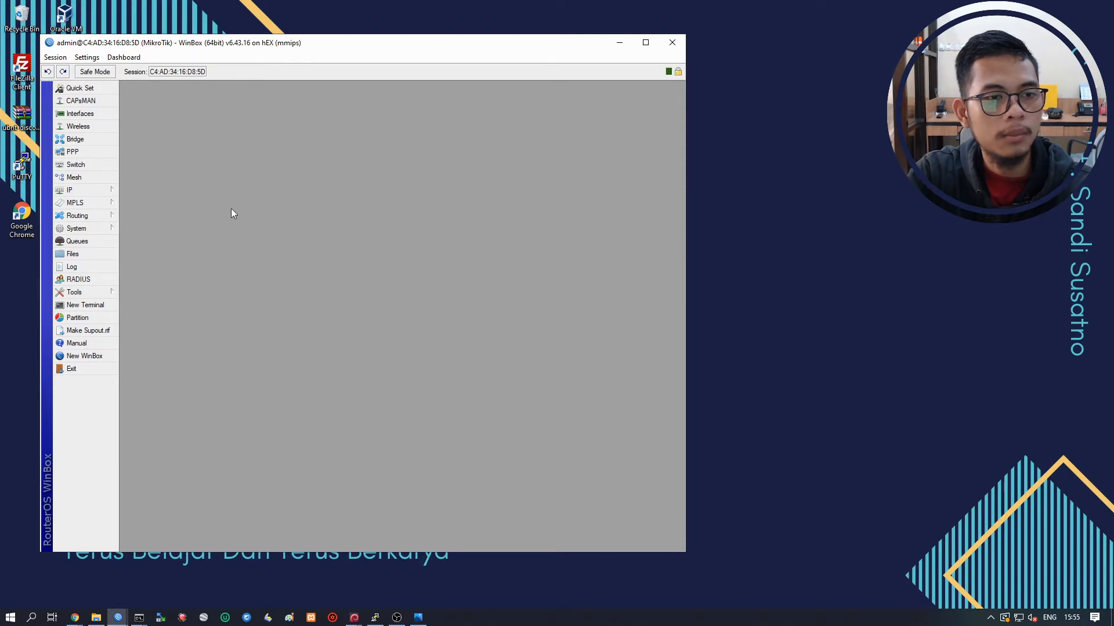
Open the router's package list and examine the installed packages, from routeros-mmips through wireless.
left_click(99, 226)
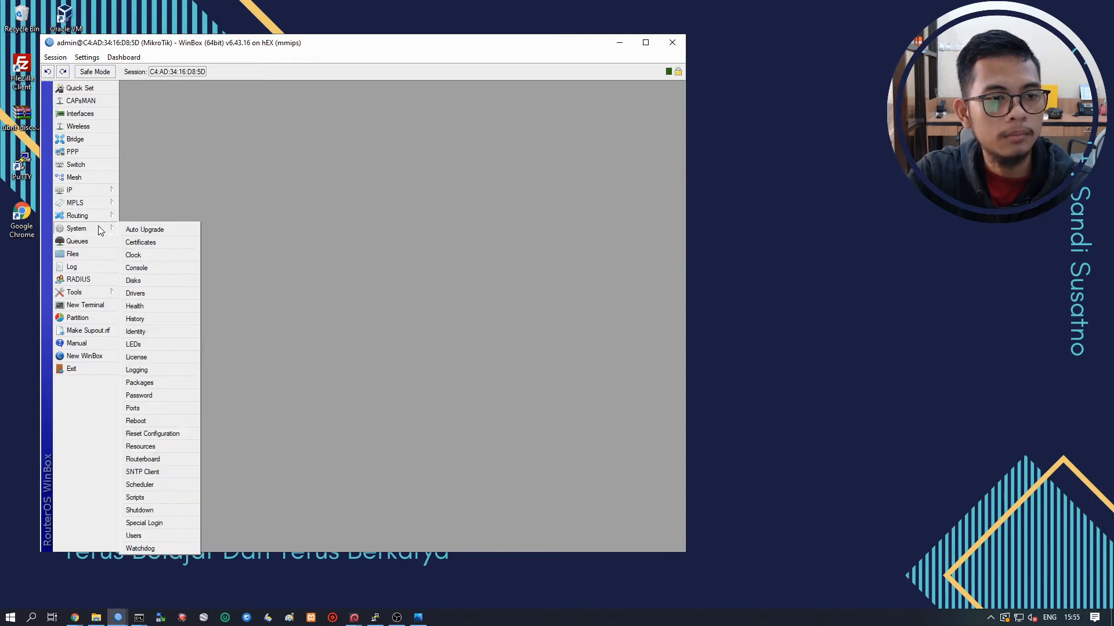
left_click(149, 383)
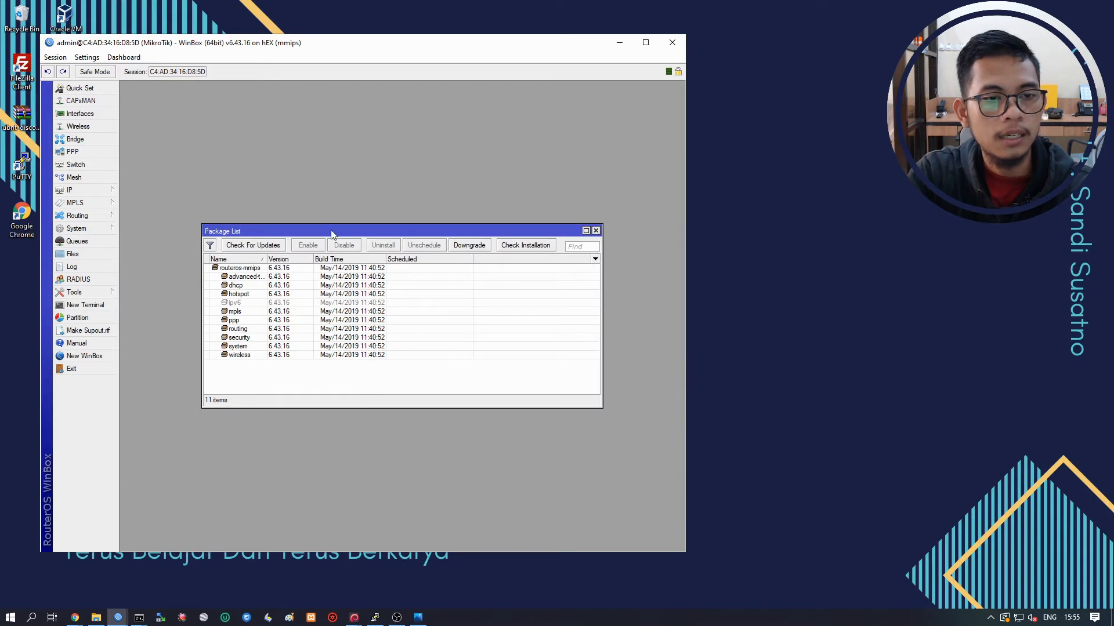
left_click_drag(317, 234, 251, 196)
left_click(194, 229)
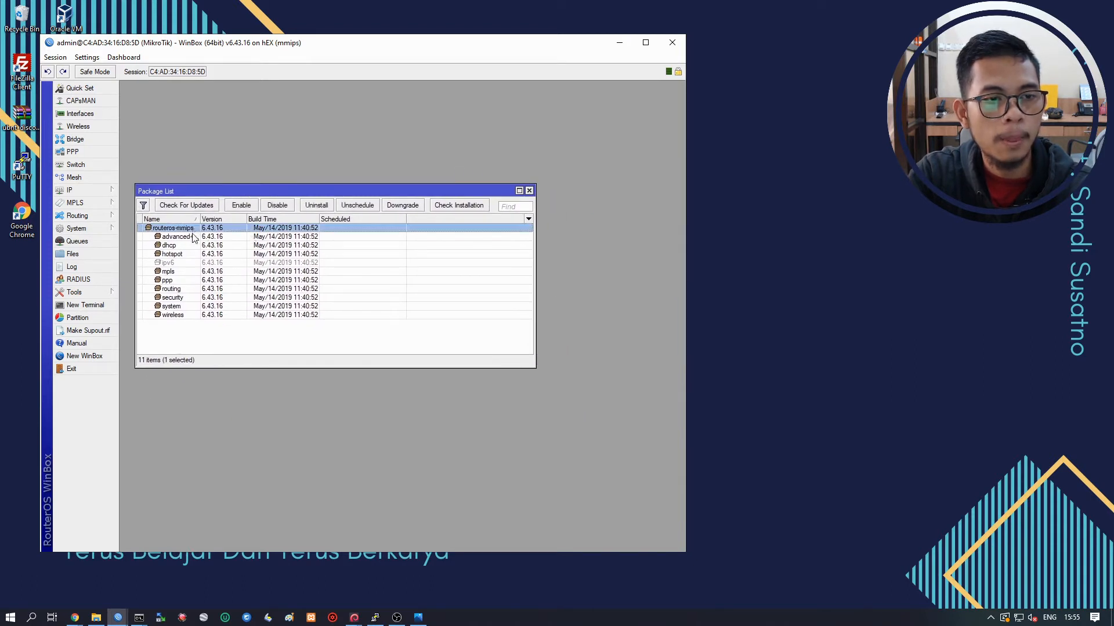
left_click(192, 235)
left_click(188, 244)
left_click(189, 255)
left_click(178, 287)
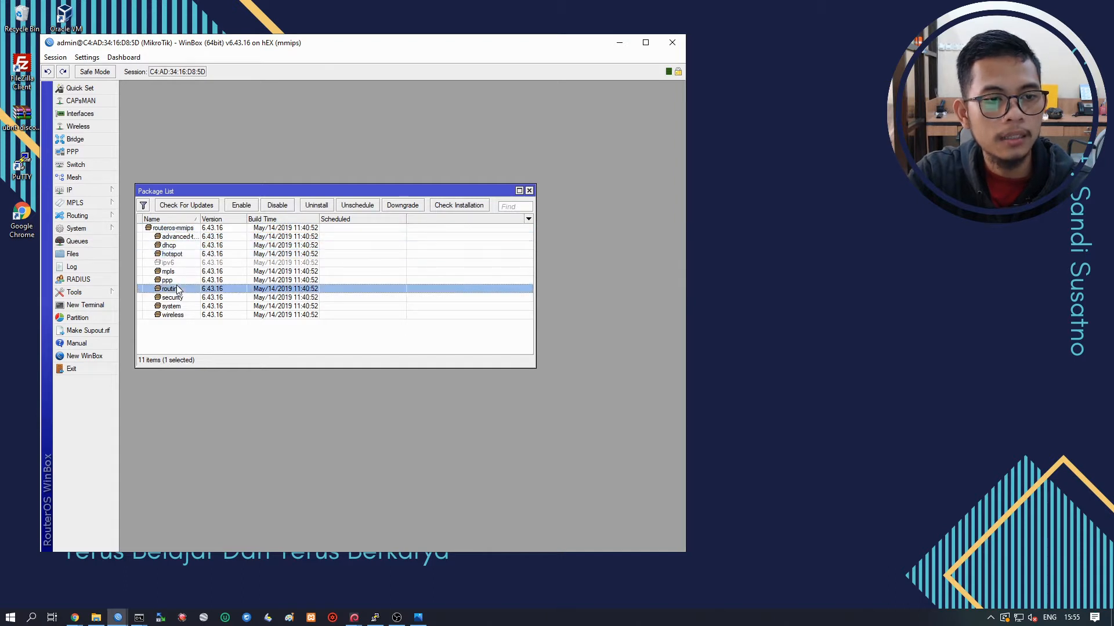
left_click(172, 307)
left_click(172, 317)
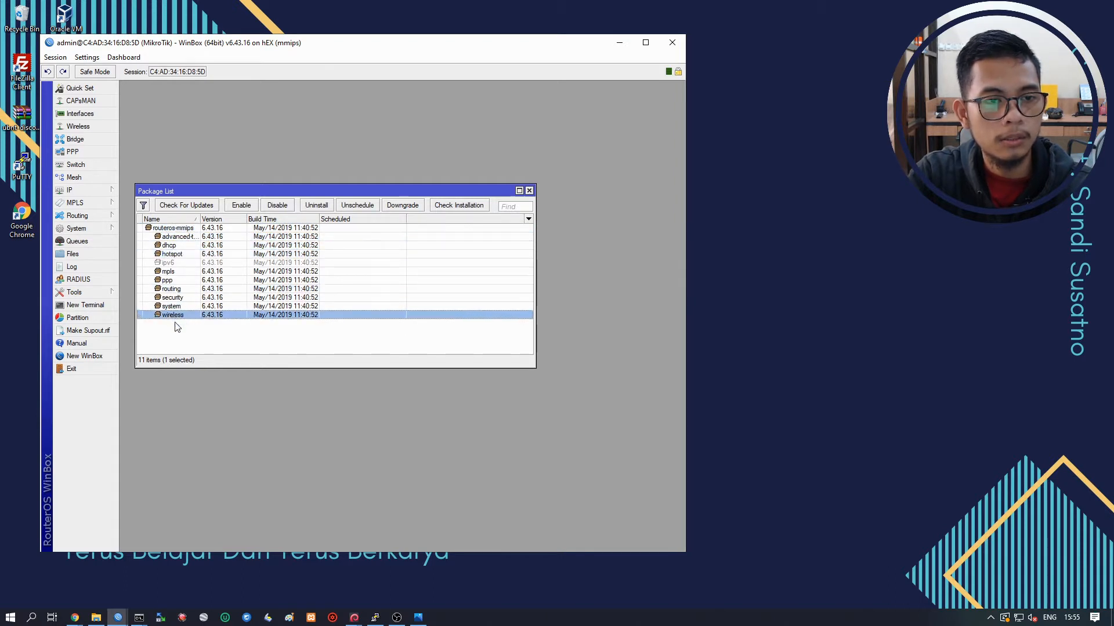
Review the installed package versions, try to check for package updates on the stable channel, and close the update check.
left_click(177, 333)
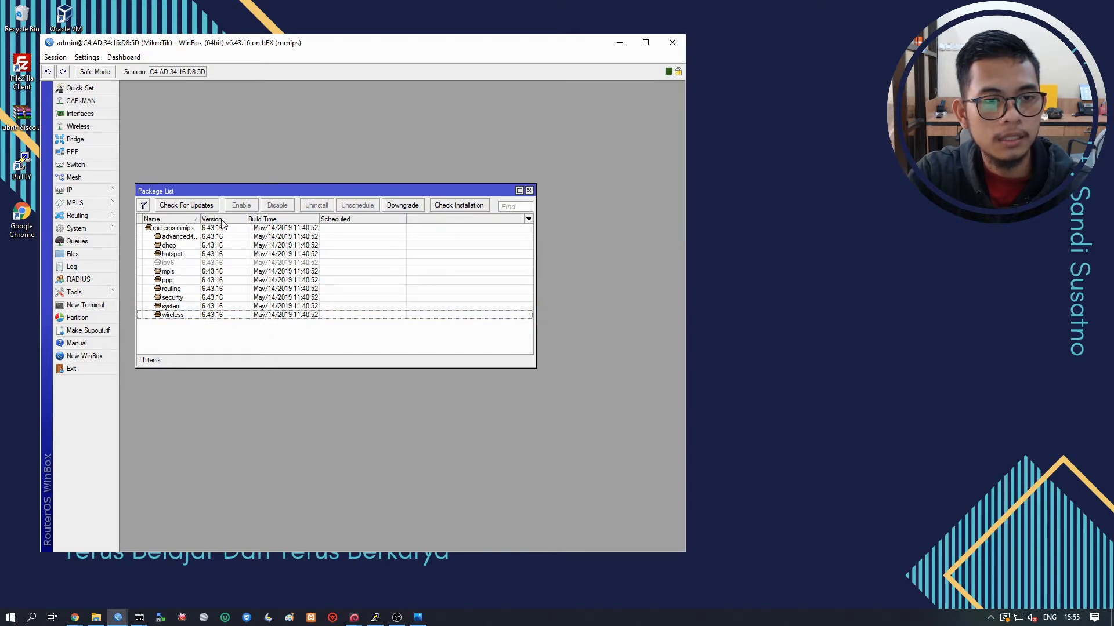
left_click(222, 237)
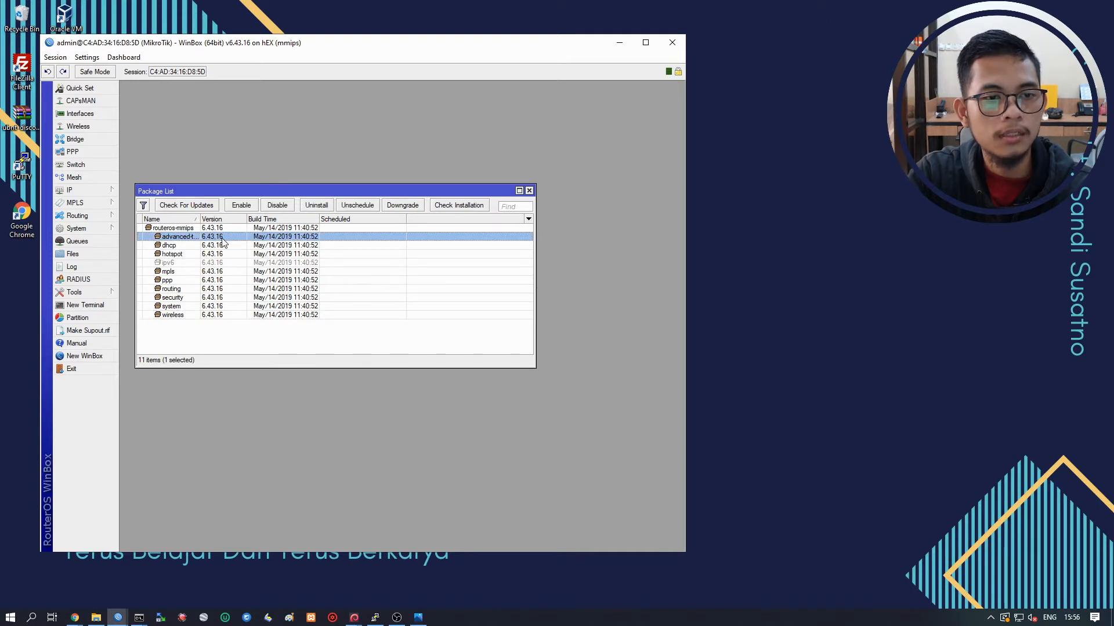
left_click(215, 246)
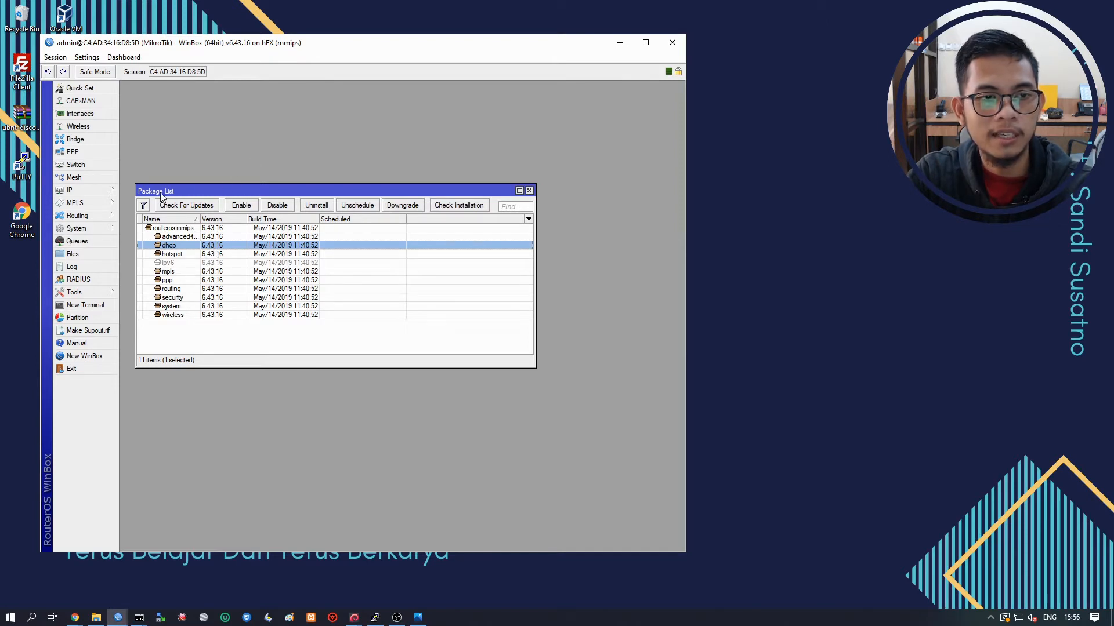
left_click(193, 206)
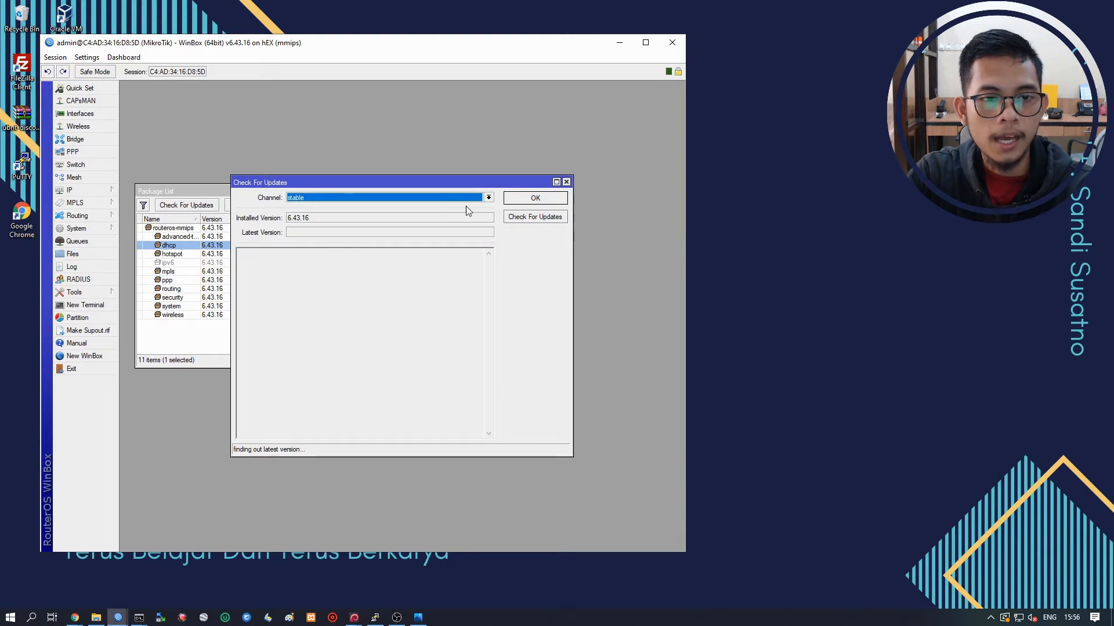
left_click(566, 182)
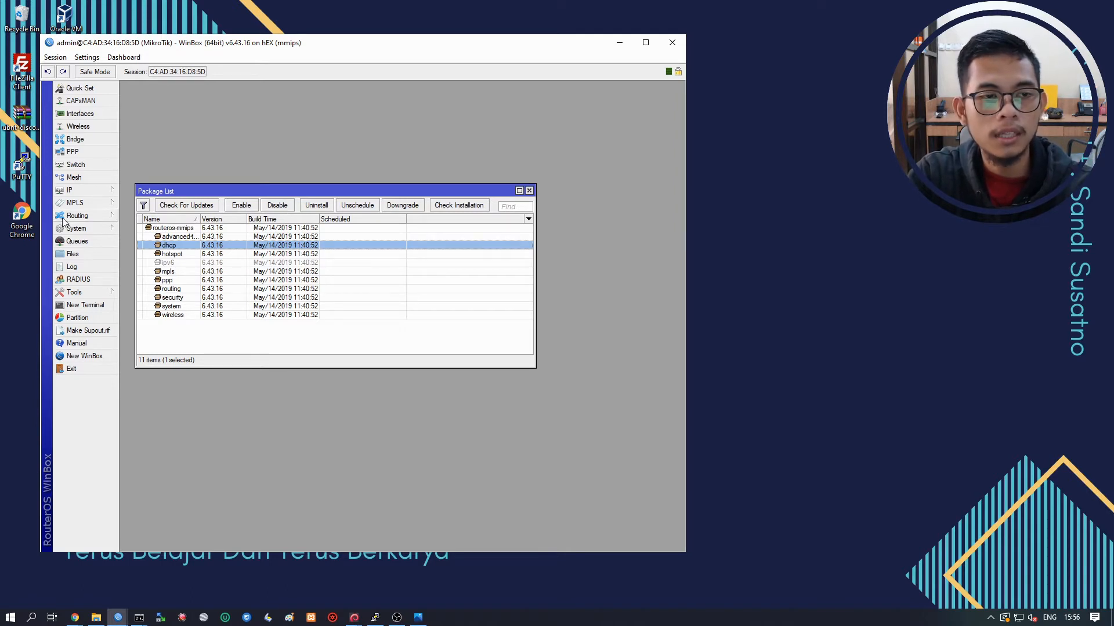
Add the IP address 192.168.22.90/24 to the router's address list and apply it.
left_click(86, 191)
left_click(140, 217)
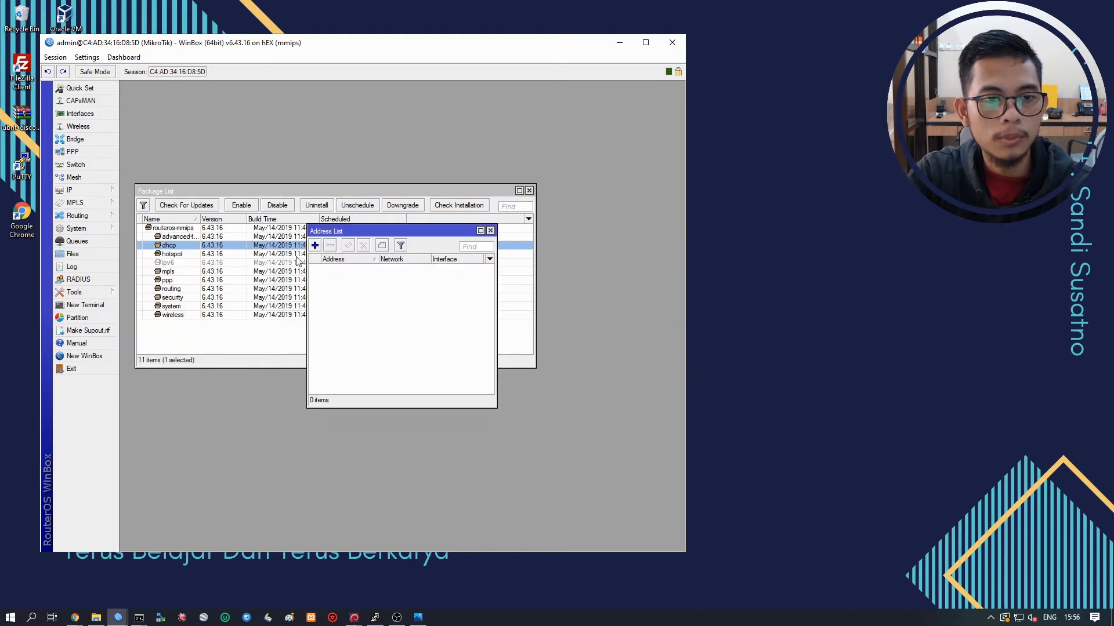
left_click(315, 245)
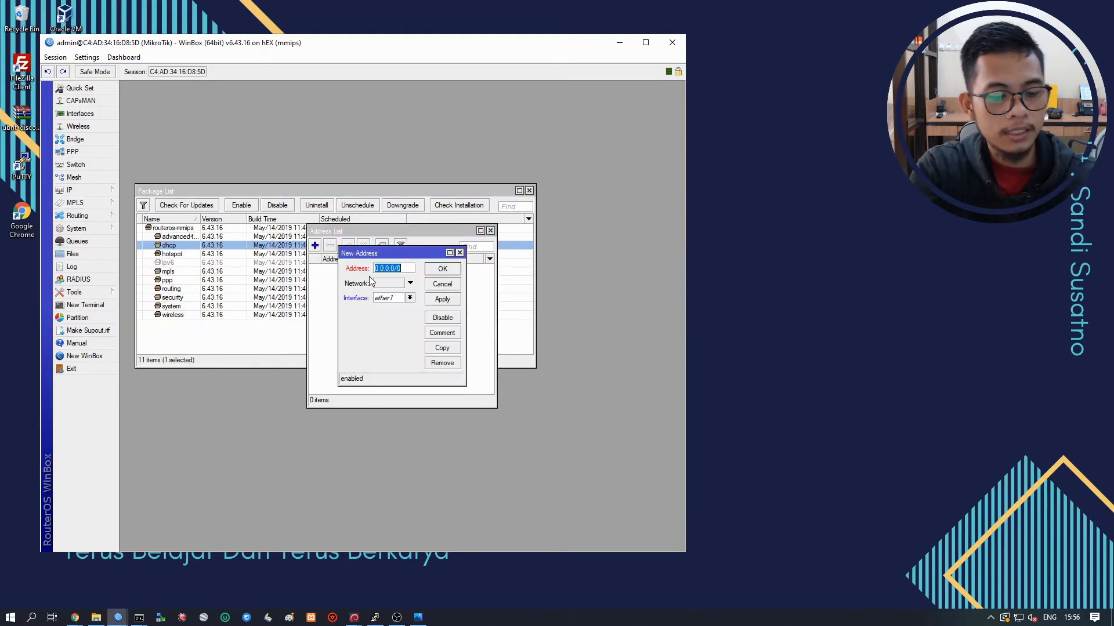
type("29")
key("BackSpace")
key("BackSpace")
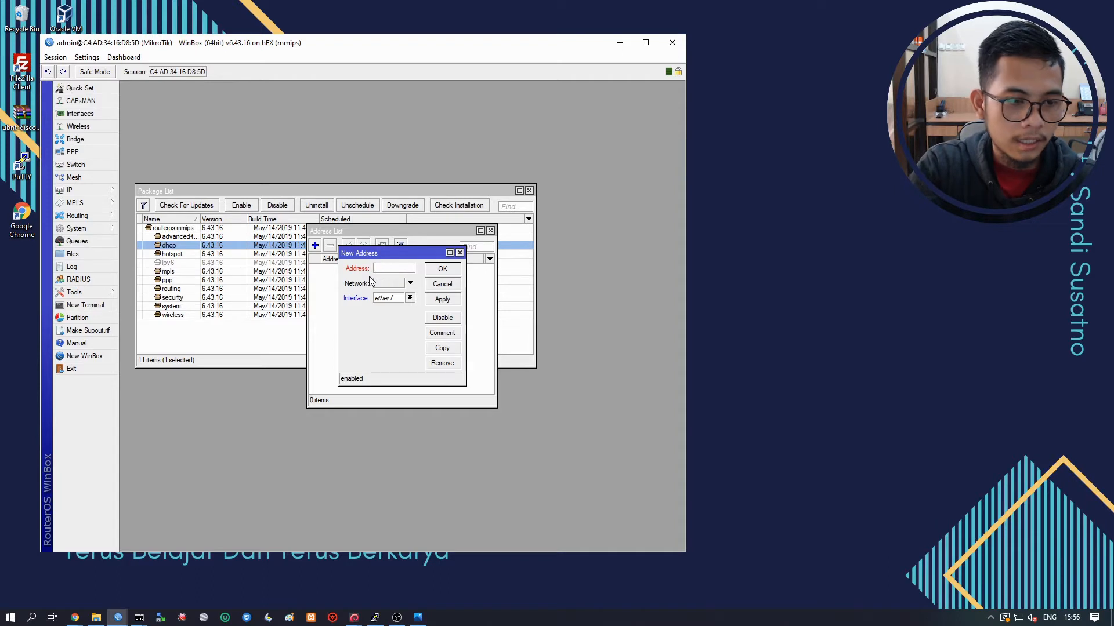
type("192.1")
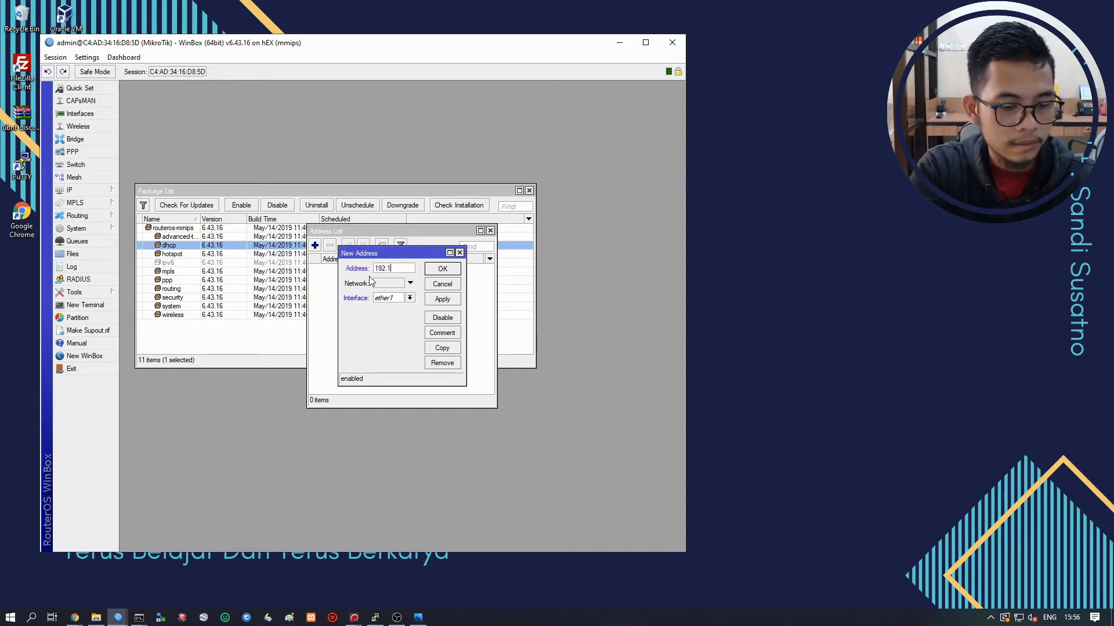
type("68.22.")
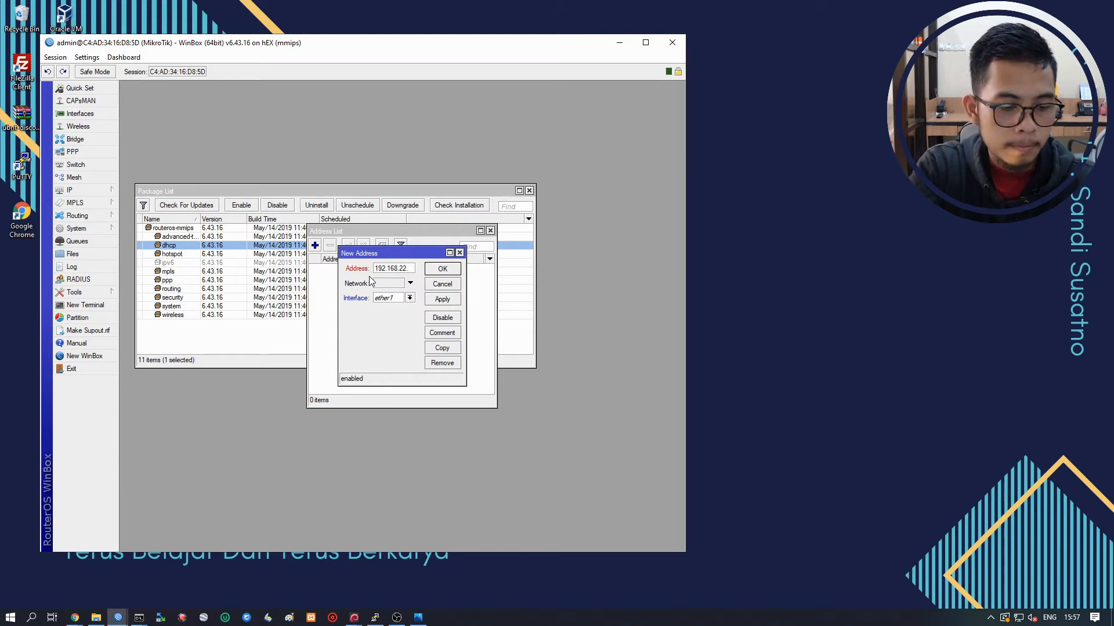
type("90/24")
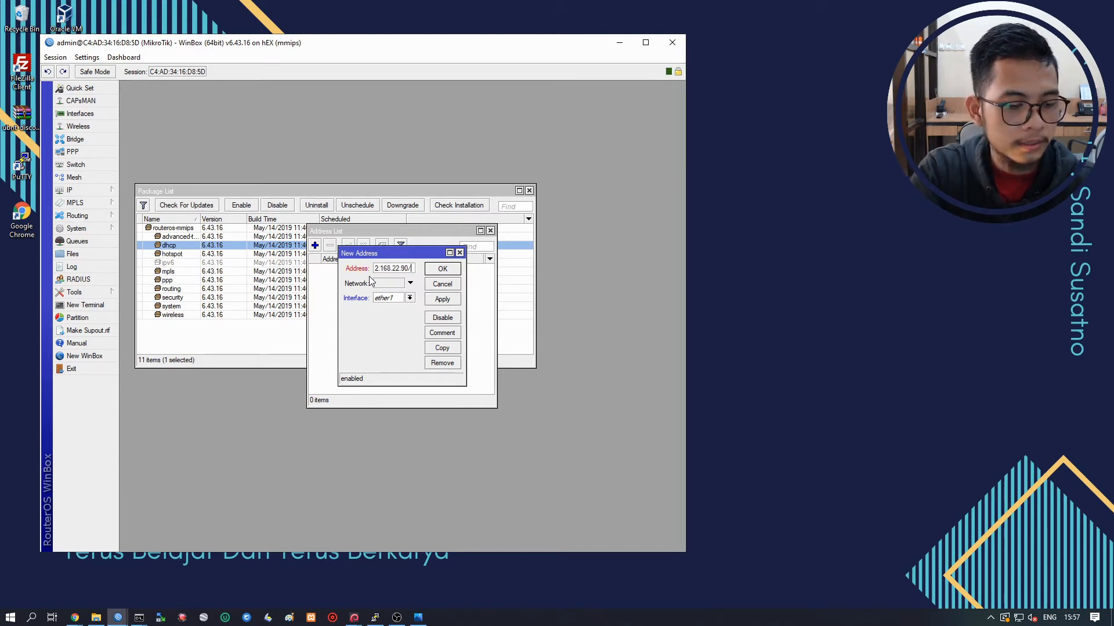
left_click(457, 302)
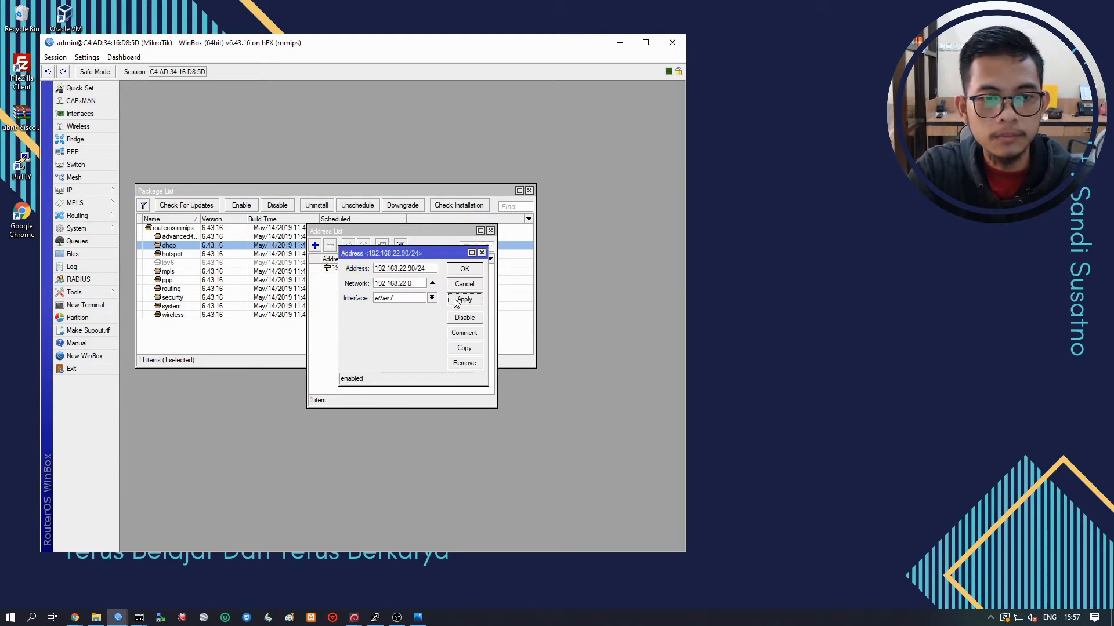
Assign the 192.168.22.90/24 address to interface ether2, apply the change, and close the address list.
left_click(432, 298)
left_click(408, 315)
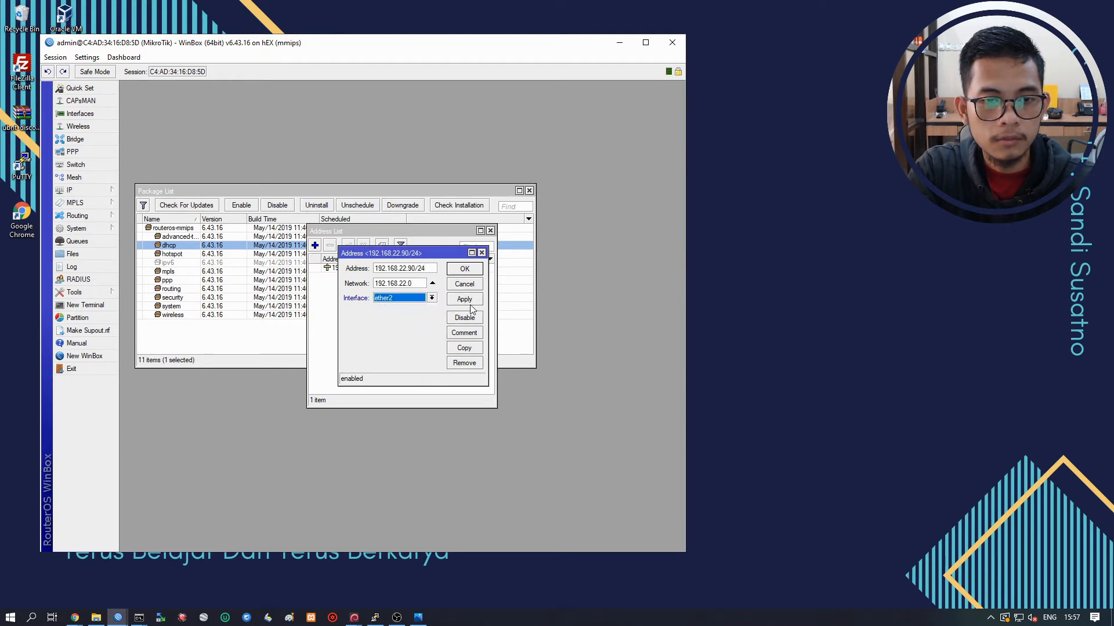
left_click(471, 308)
left_click(473, 270)
left_click(490, 231)
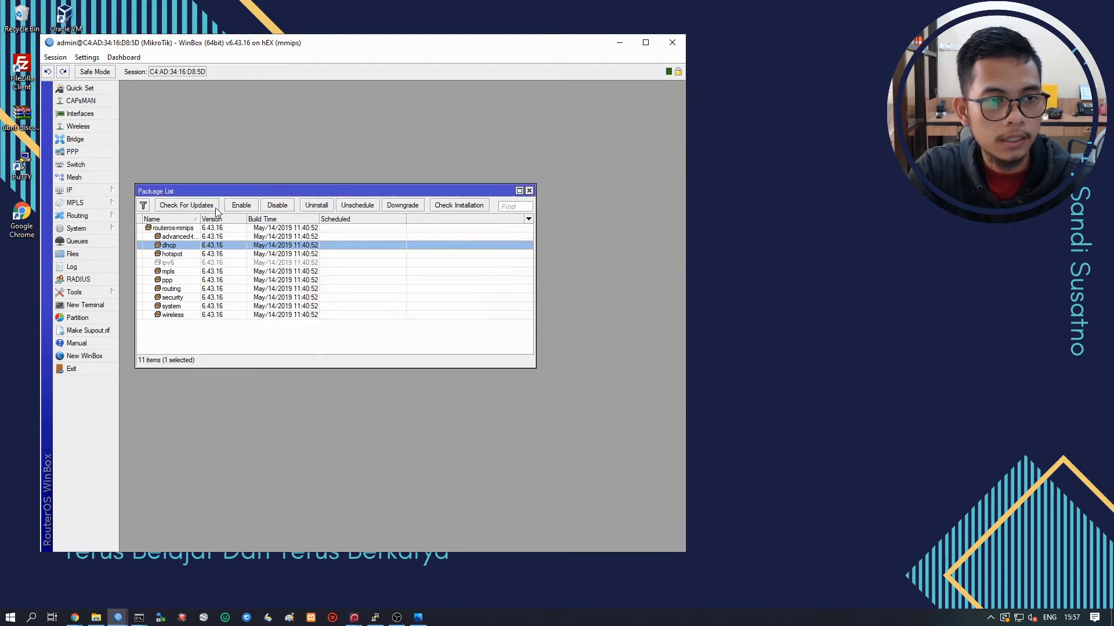
Set the router's DNS server to 8.8.8.8 and save the DNS settings.
left_click(112, 192)
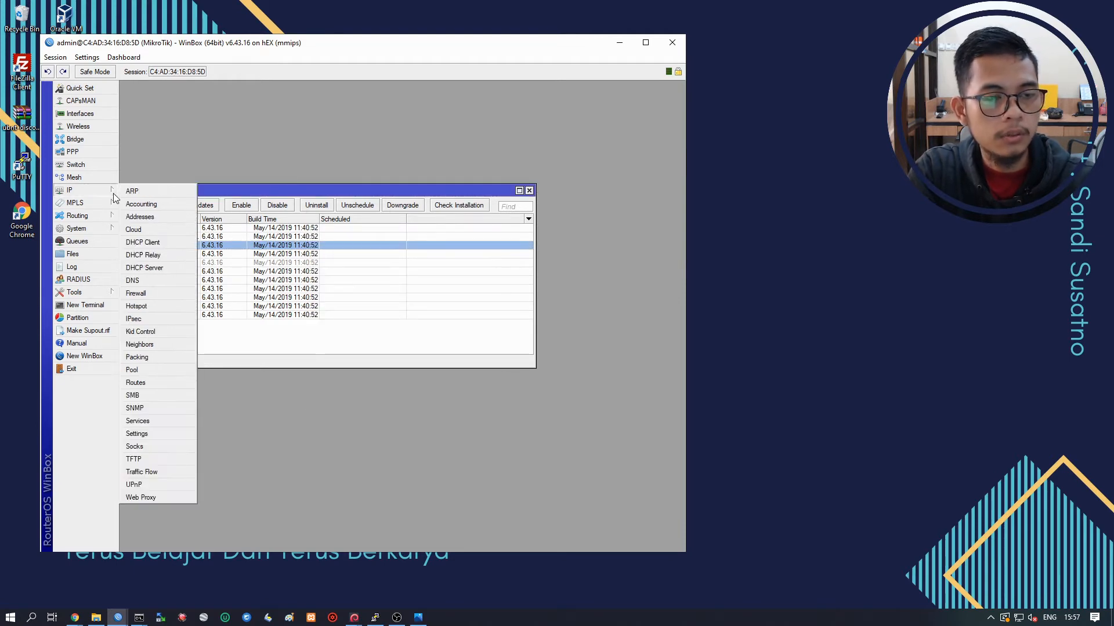
left_click(151, 280)
left_click(399, 238)
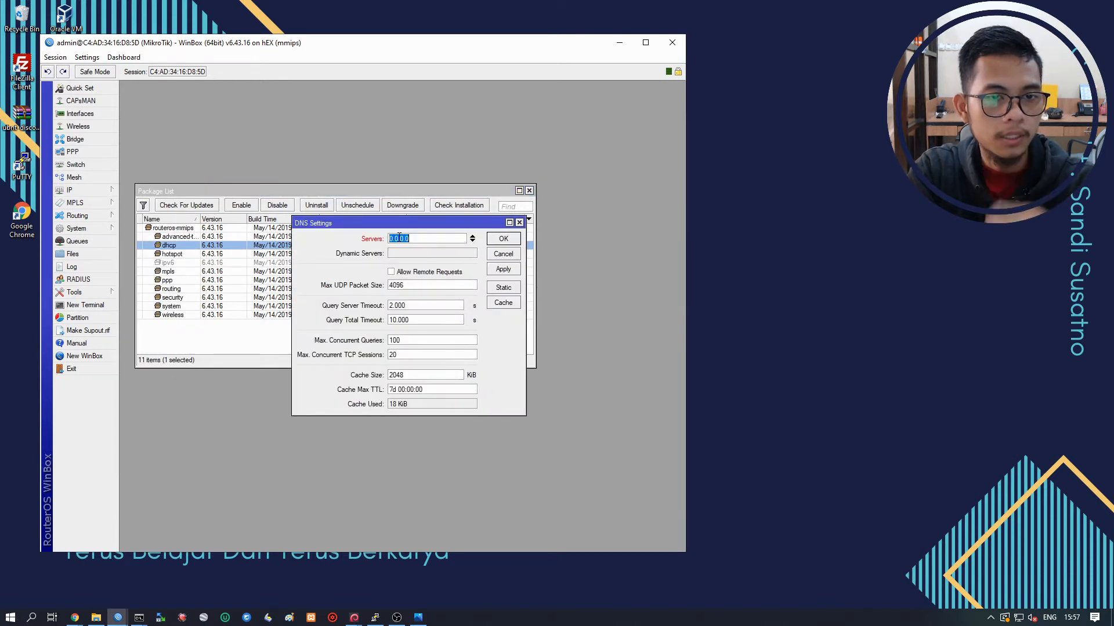
type("8.8.8.8")
key("Return")
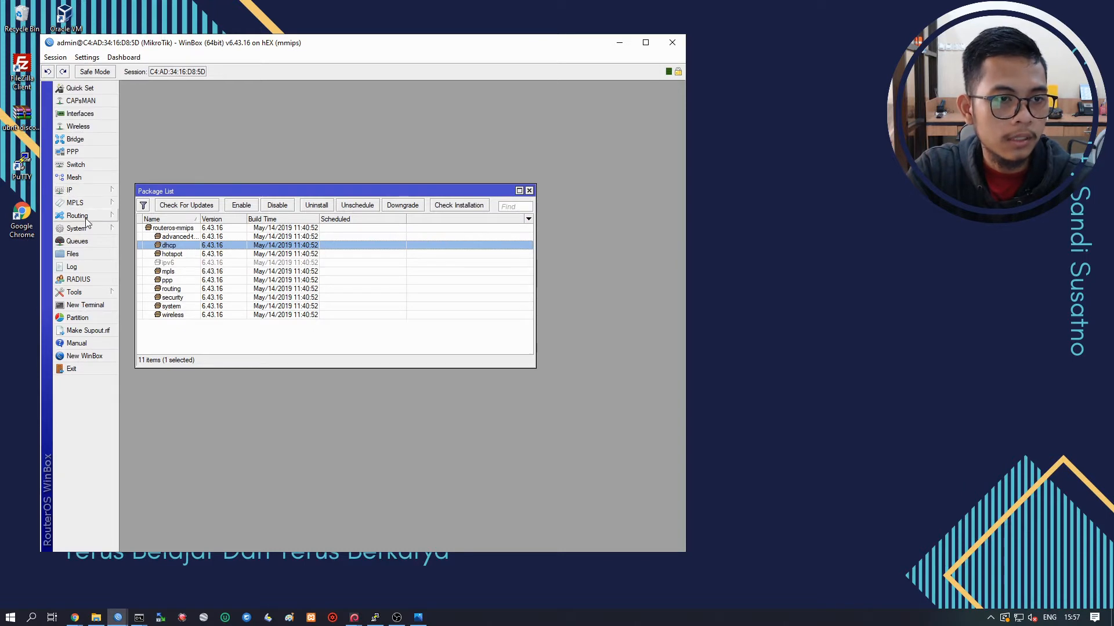
Add a default route for 0.0.0.0/0 through gateway 192.168.22.1, and close the route list.
left_click(72, 190)
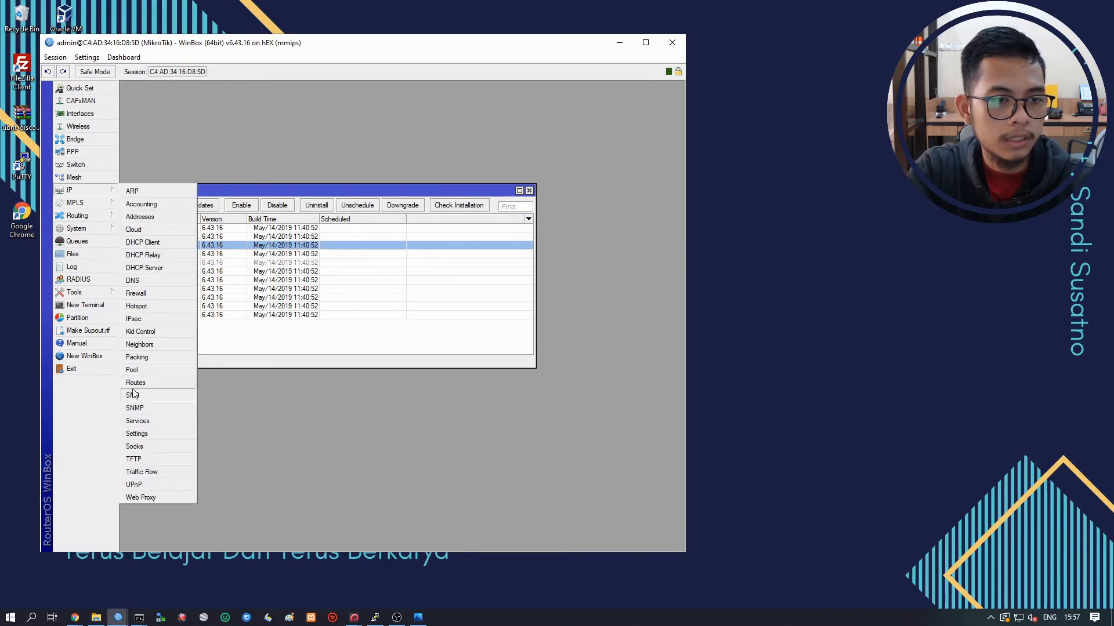
left_click(133, 383)
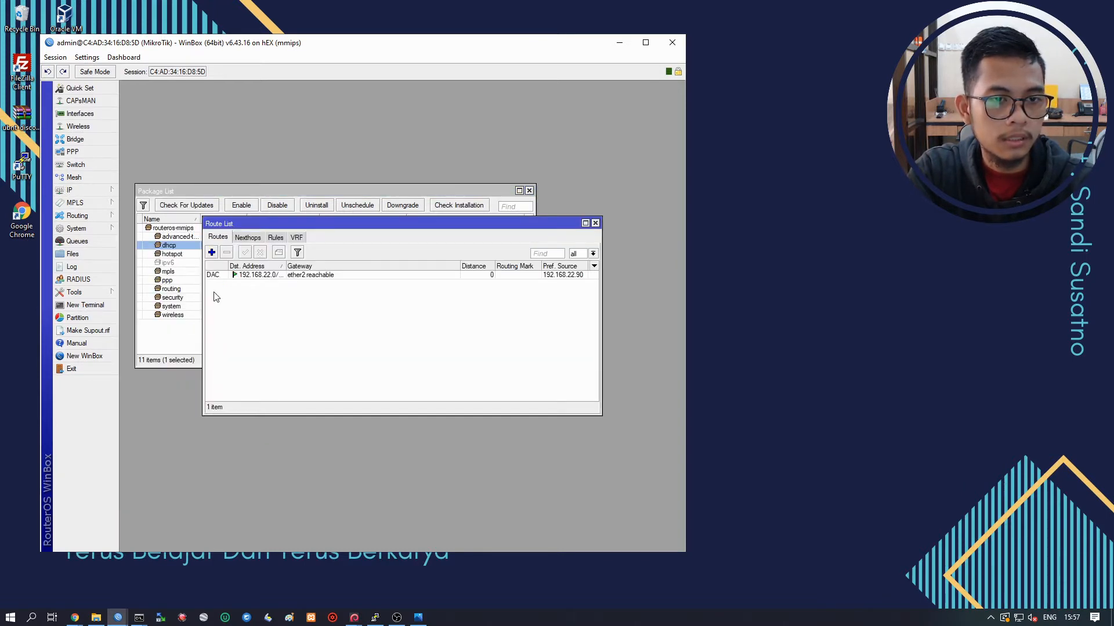
left_click(211, 252)
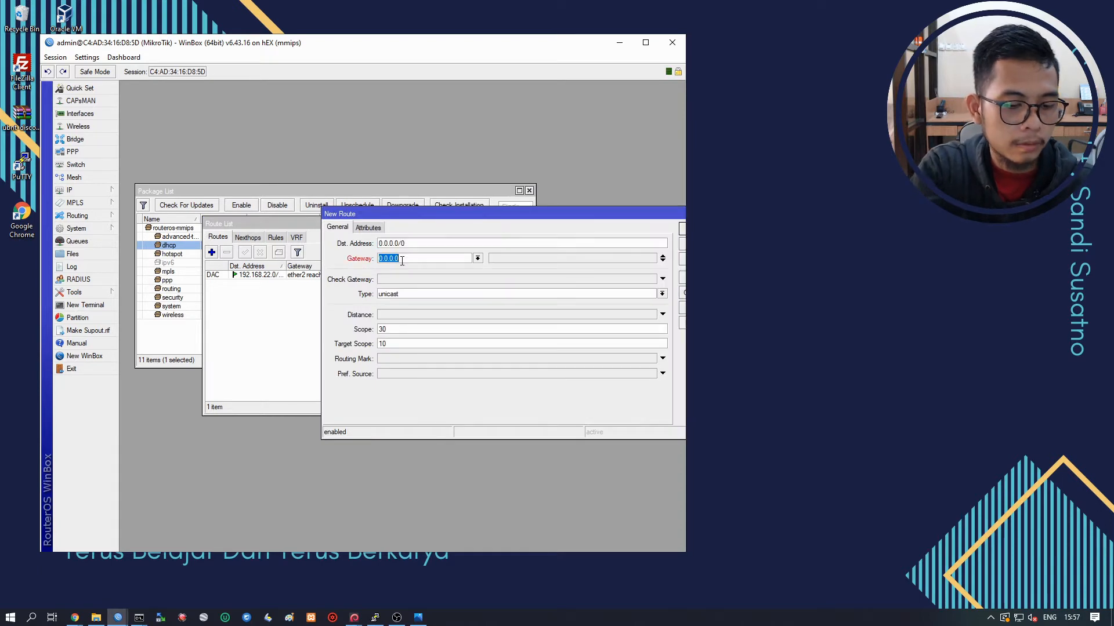
type("192.168.22.1")
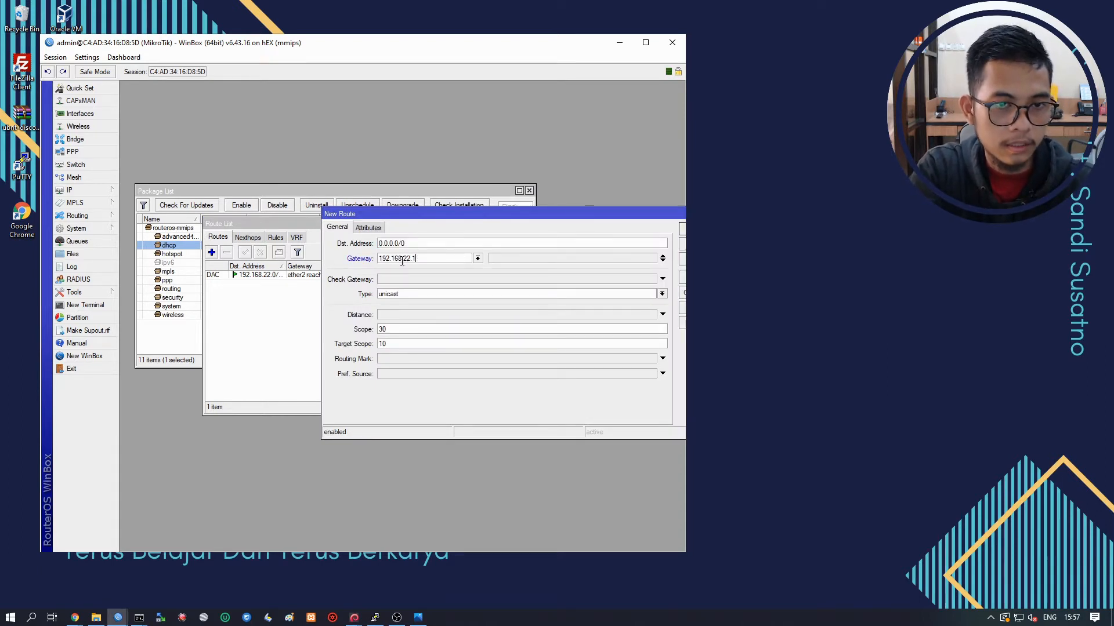
key("Return")
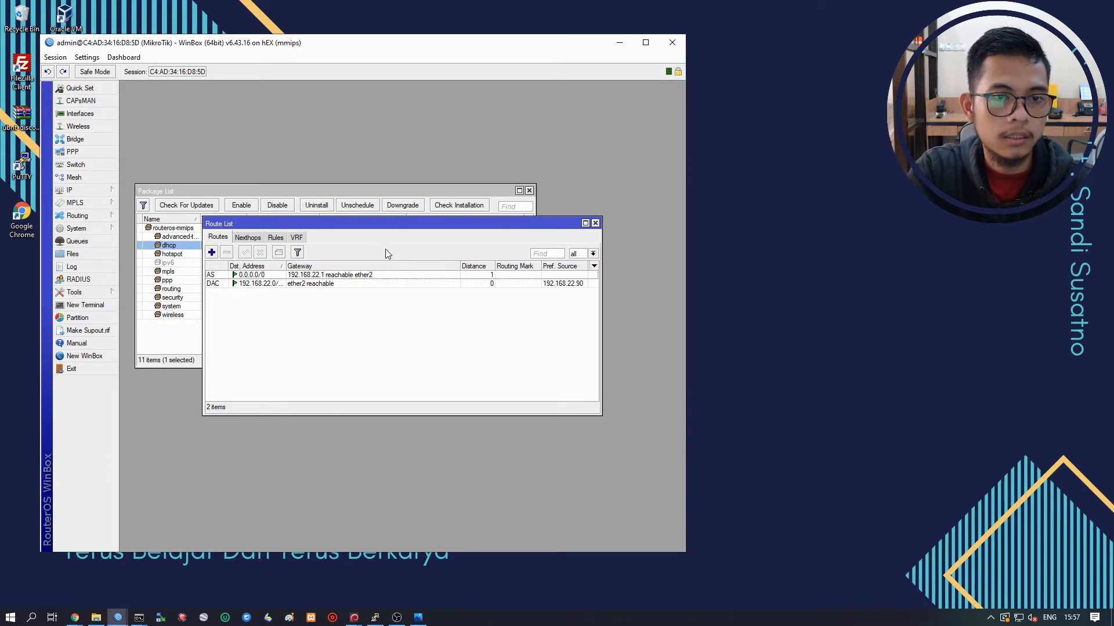
left_click(595, 224)
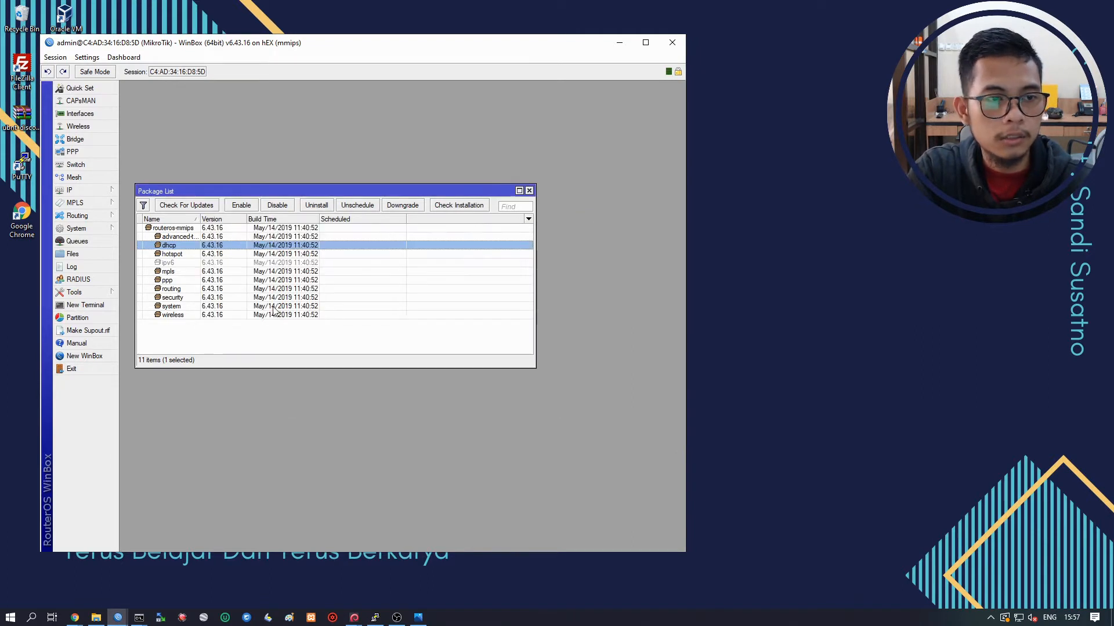
Test the router's internet connection by pinging google.com from a new terminal, and close the terminal.
left_click(93, 305)
type("ping g")
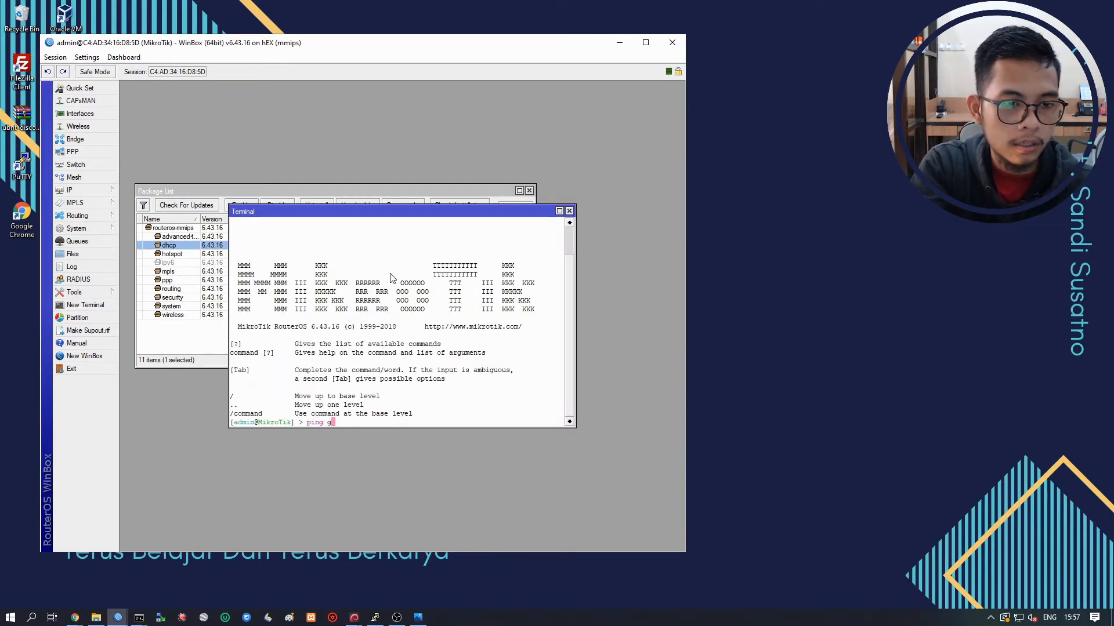
type("oogle.com")
key("Return")
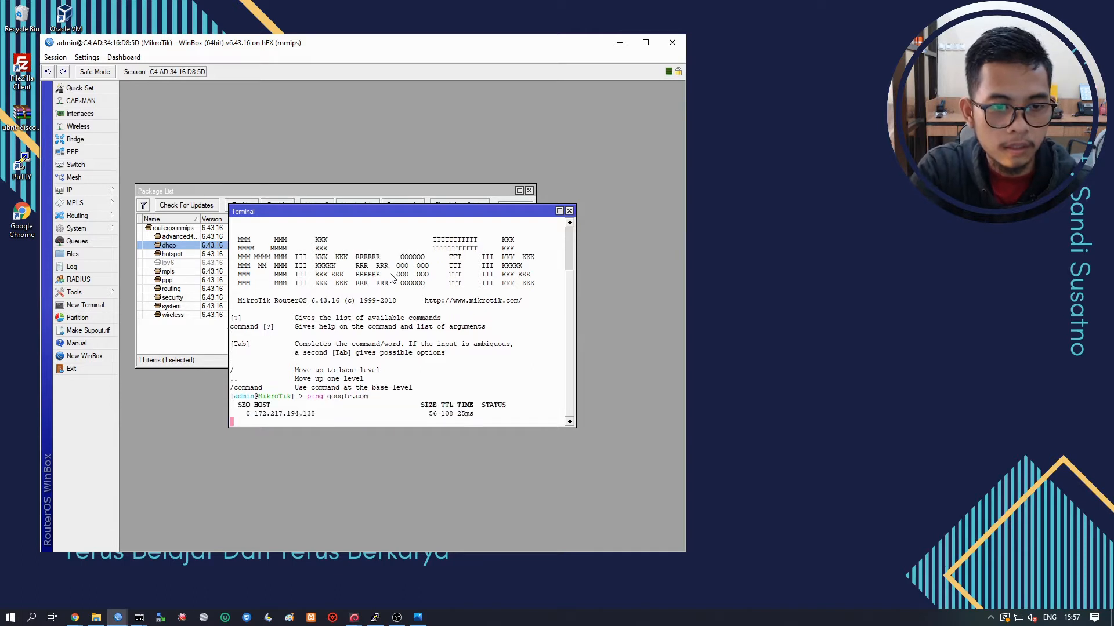
left_click(569, 210)
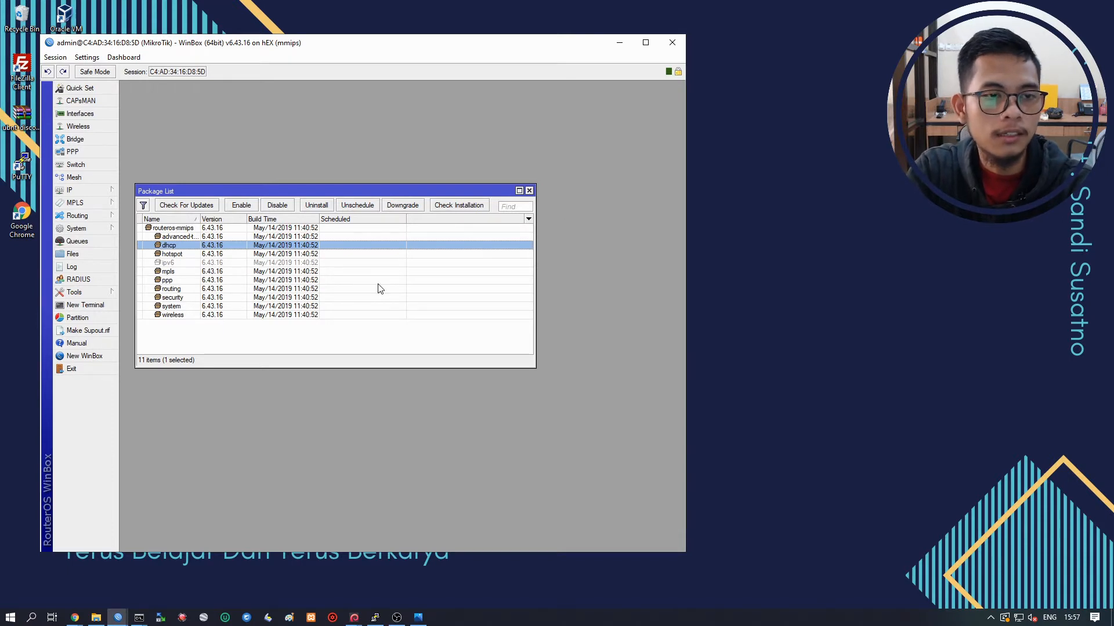
Check again for package updates, examine the latest version and its release notes, and close the update check without downloading.
left_click(196, 208)
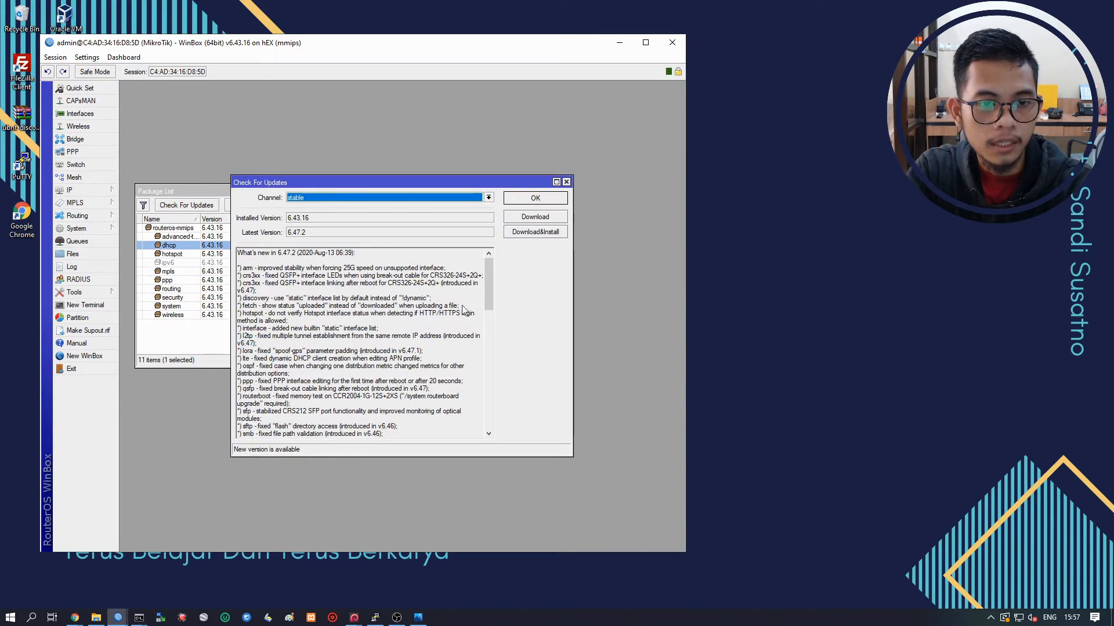
left_click_drag(488, 290, 501, 263)
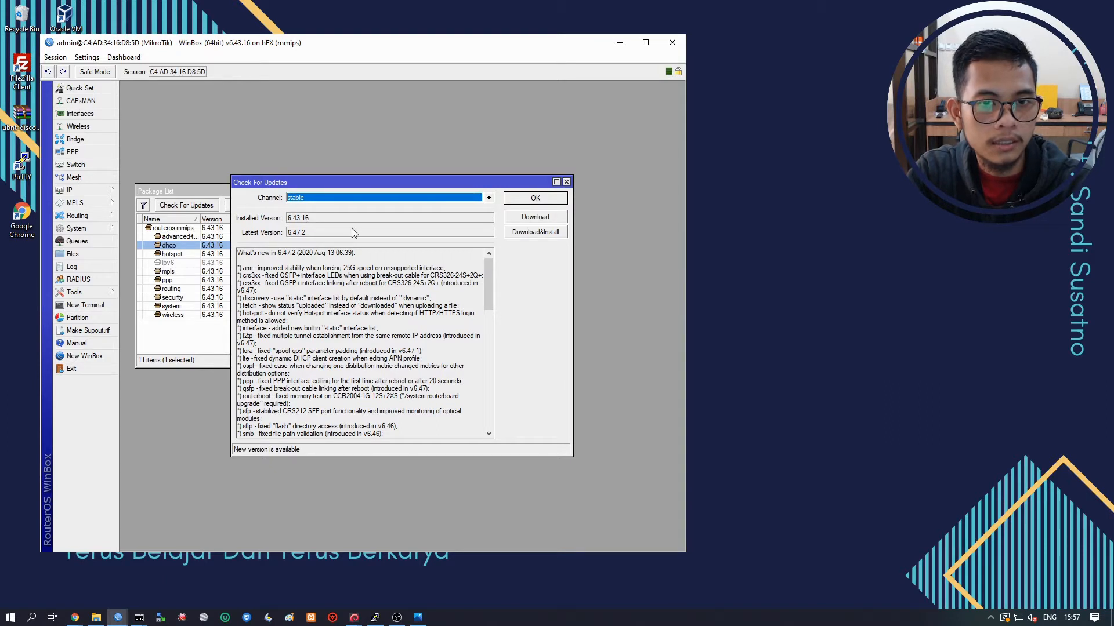
left_click(300, 235)
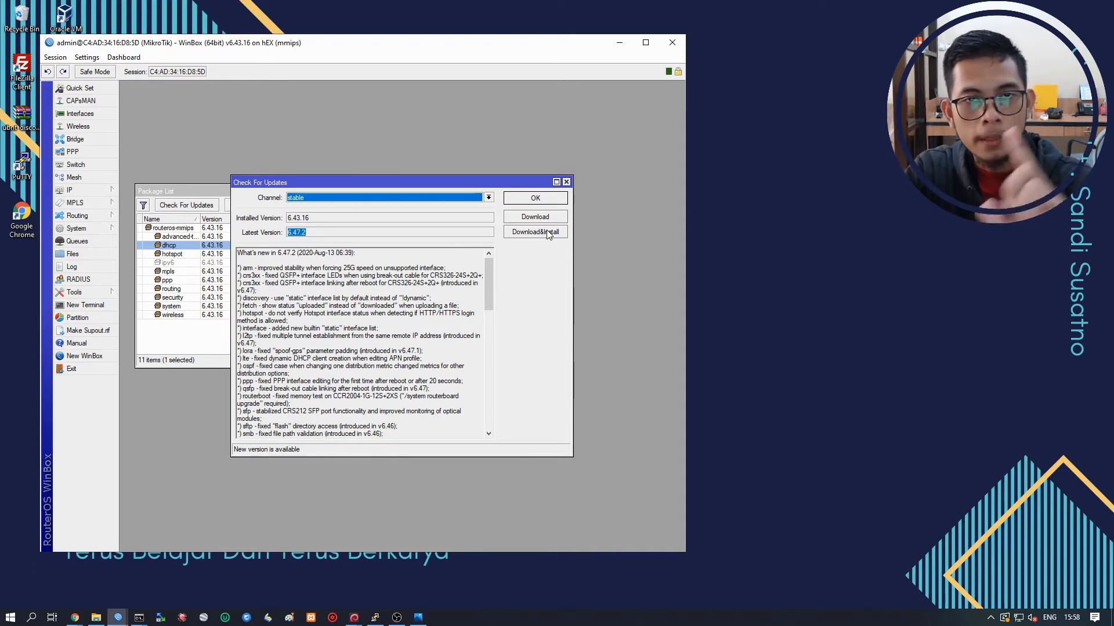
left_click(566, 183)
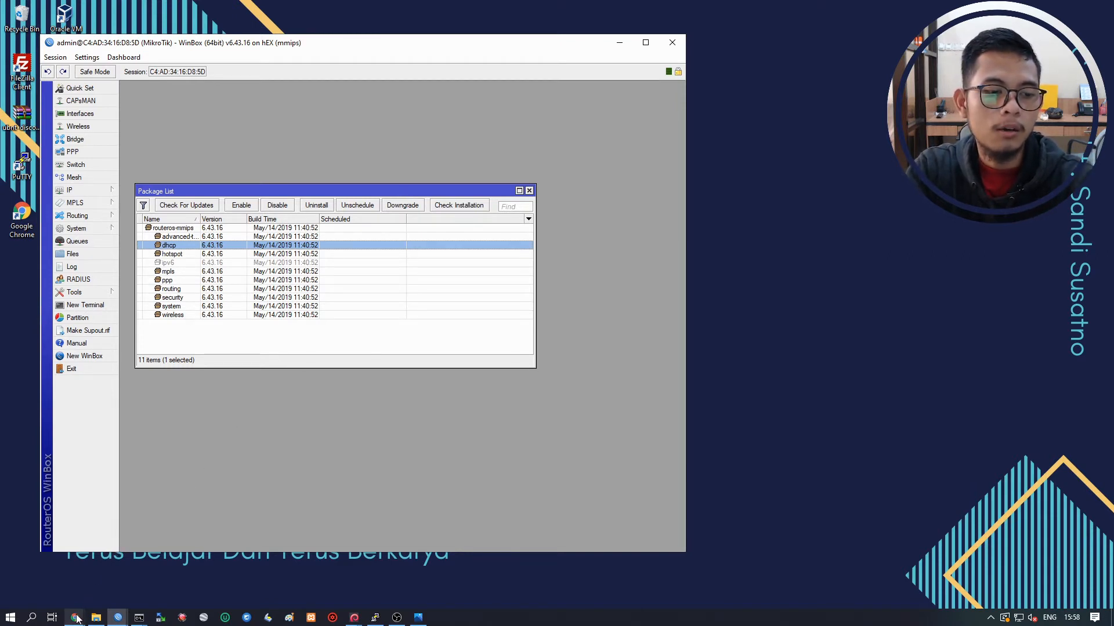
Switch to Google Chrome and open the mikrotik.com website in a new tab.
mouse_move(76, 620)
left_click(165, 579)
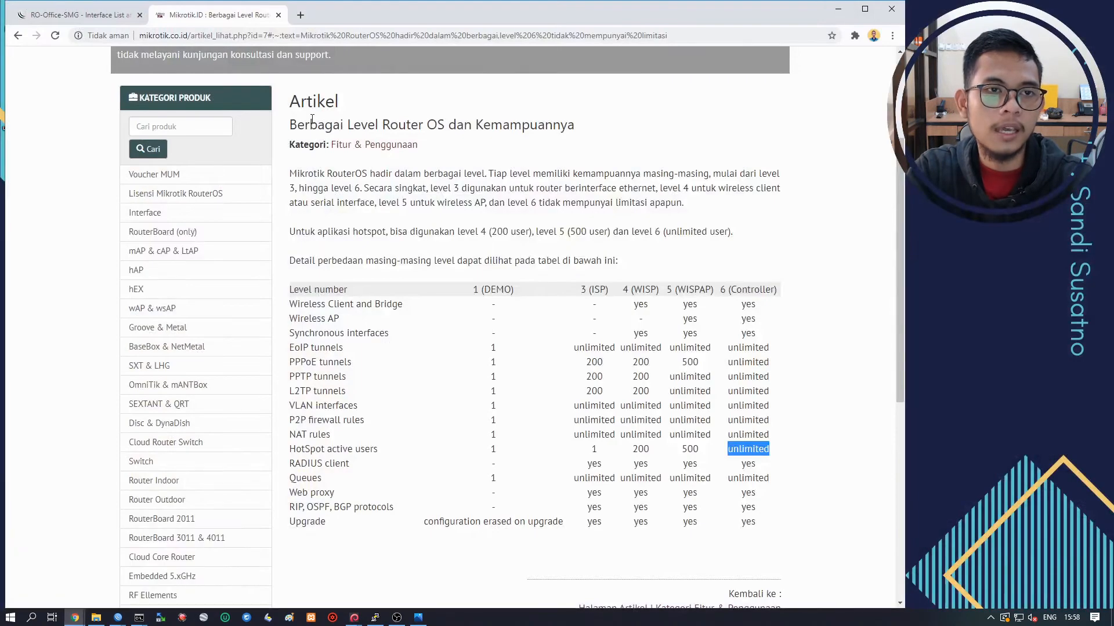
left_click(301, 15)
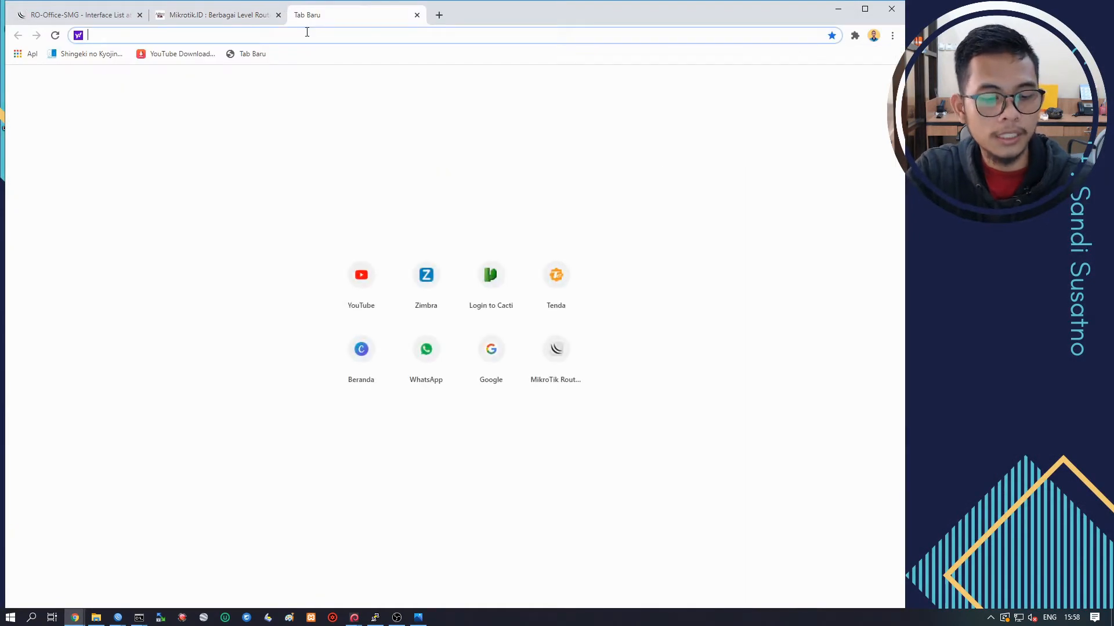
type("mik")
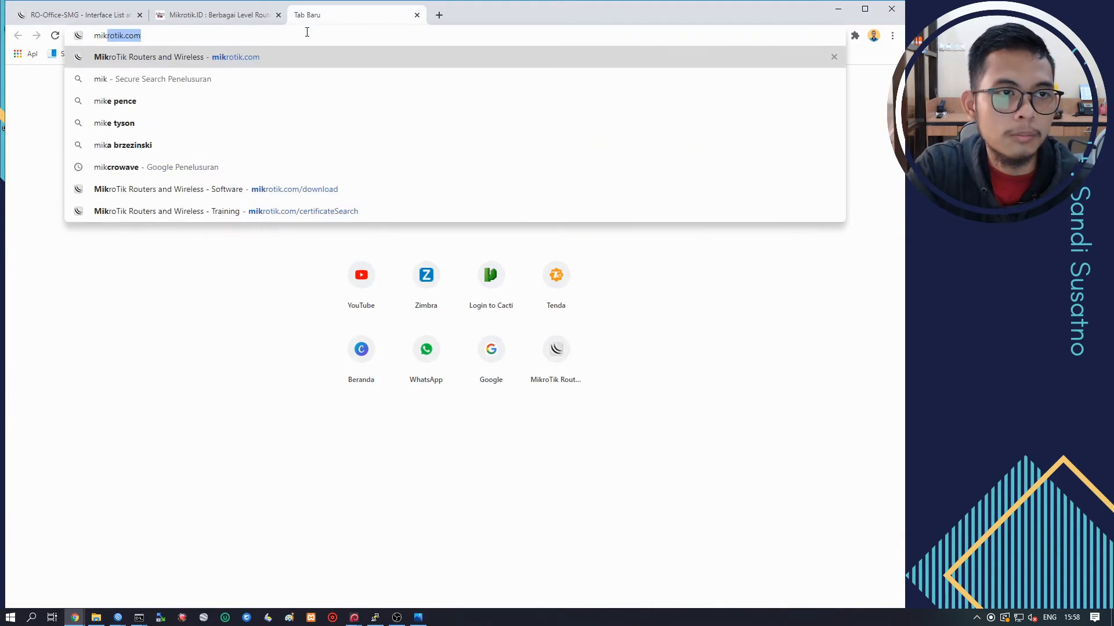
key("Return")
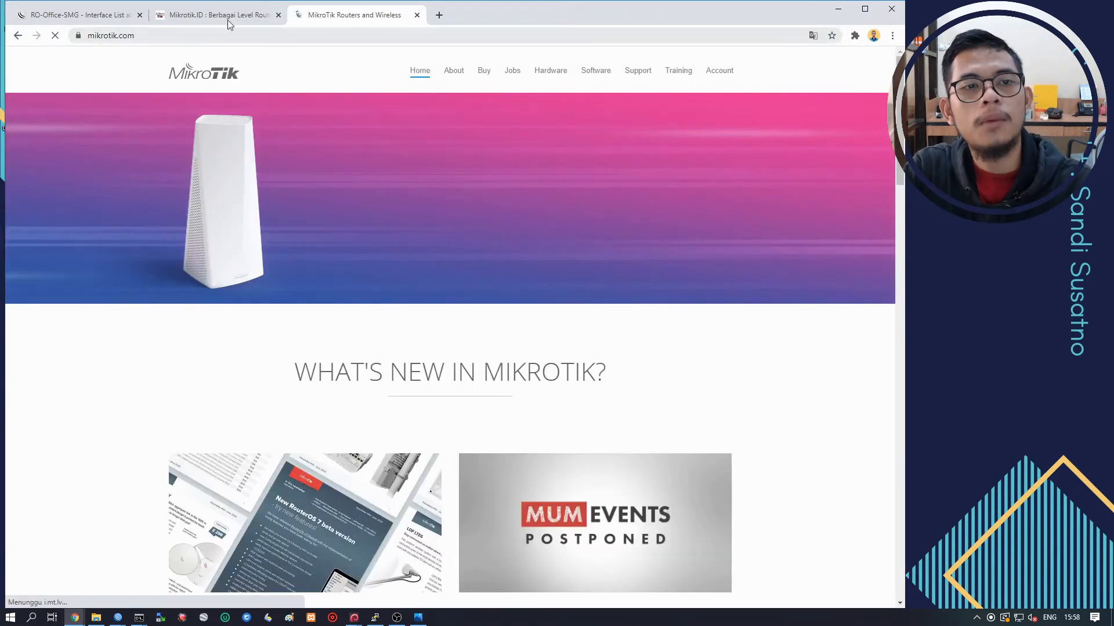
left_click(147, 35)
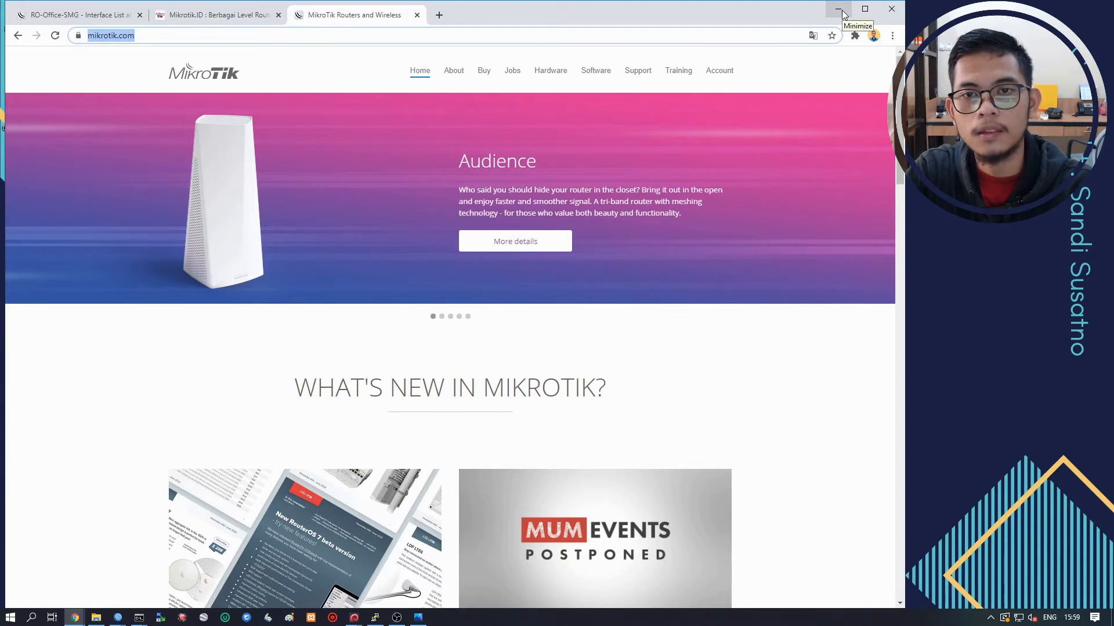
Open the MikroTik website's Software downloads page and narrow the browser window.
left_click(606, 71)
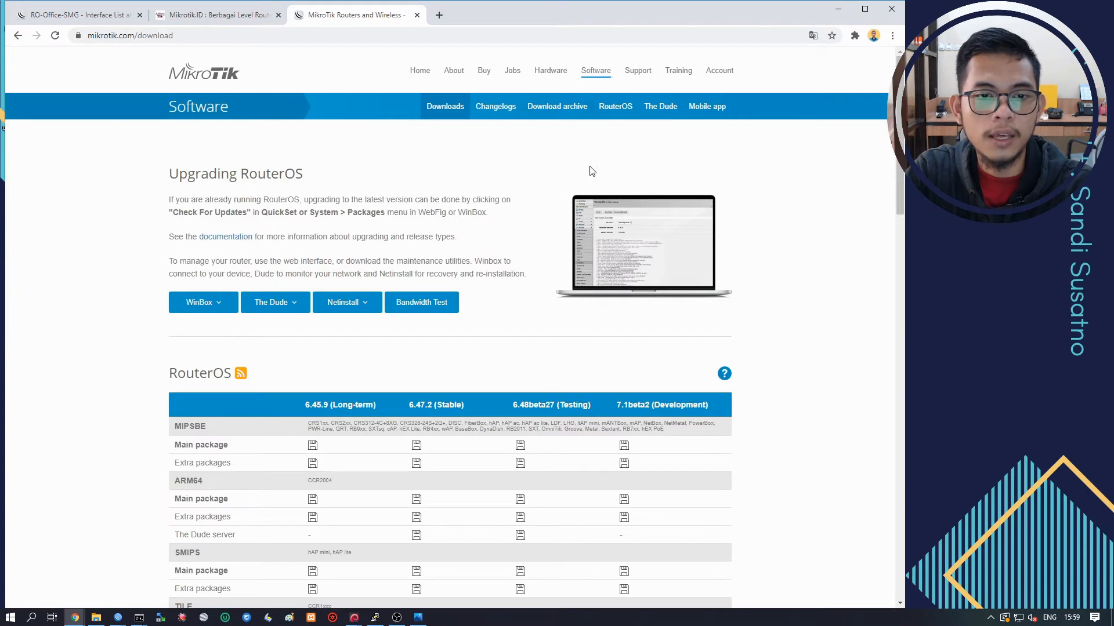
left_click_drag(904, 177, 809, 185)
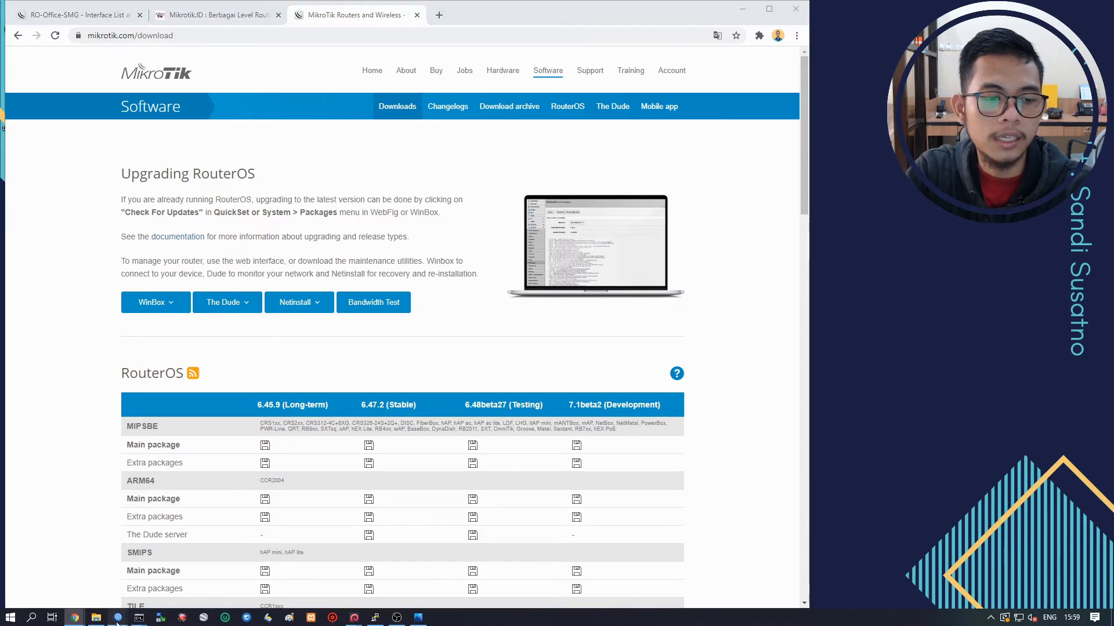
Switch to the WinBox session window and move the Package List nearer the middle of its workspace.
mouse_move(128, 619)
left_click(140, 583)
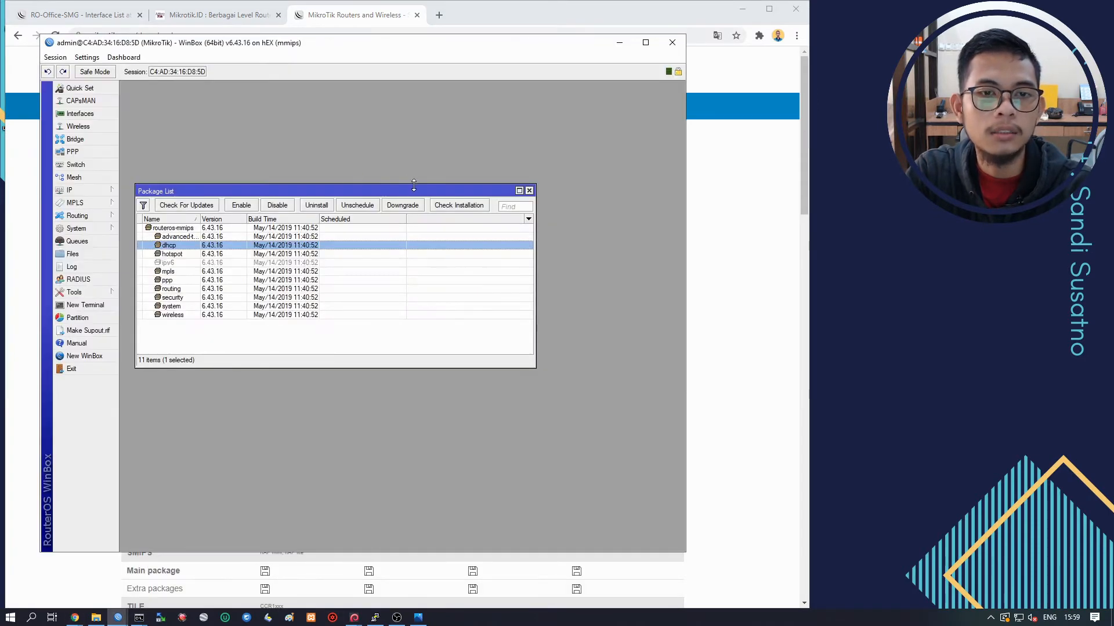
left_click_drag(413, 185, 461, 200)
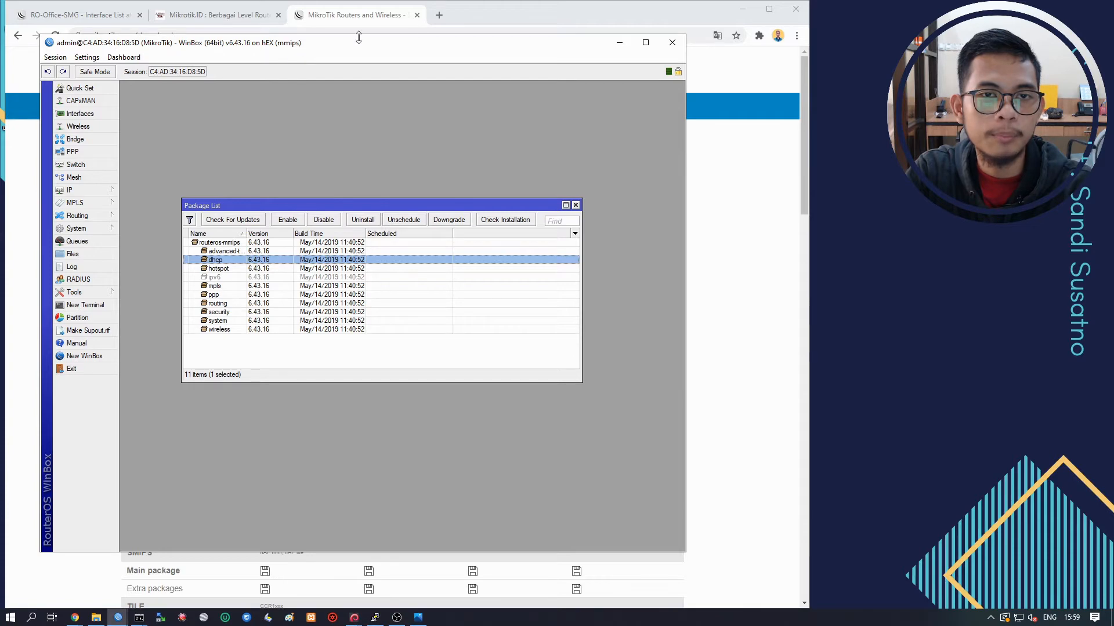
Return to Chrome and examine the architectures and release versions offered in the RouterOS download table.
left_click(529, 17)
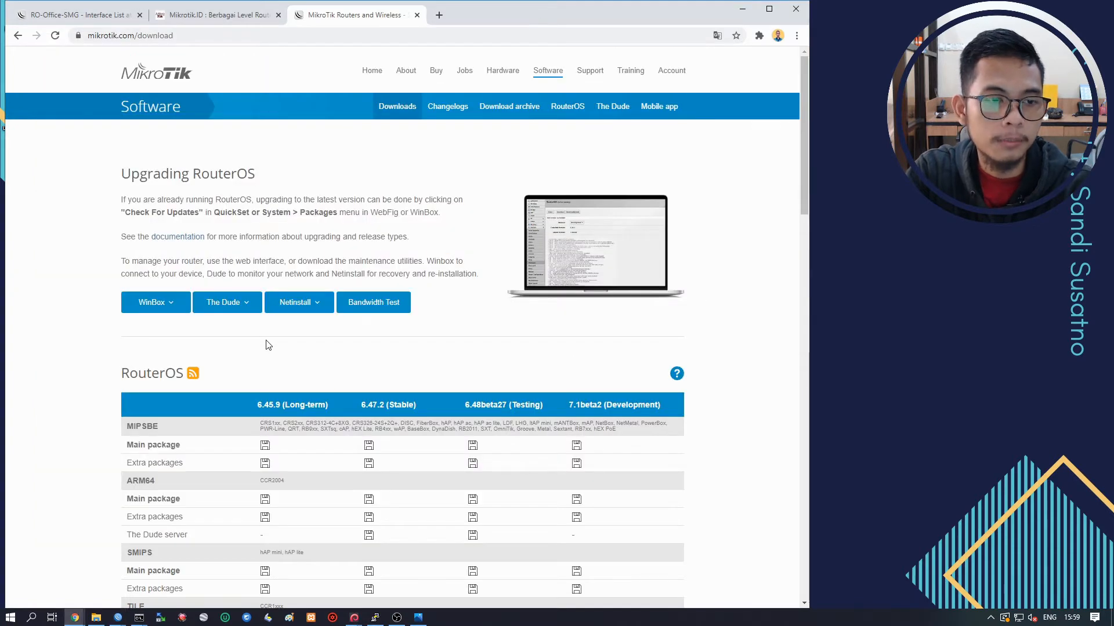
scroll(268, 345, "down", 1)
scroll(152, 371, "down", 2)
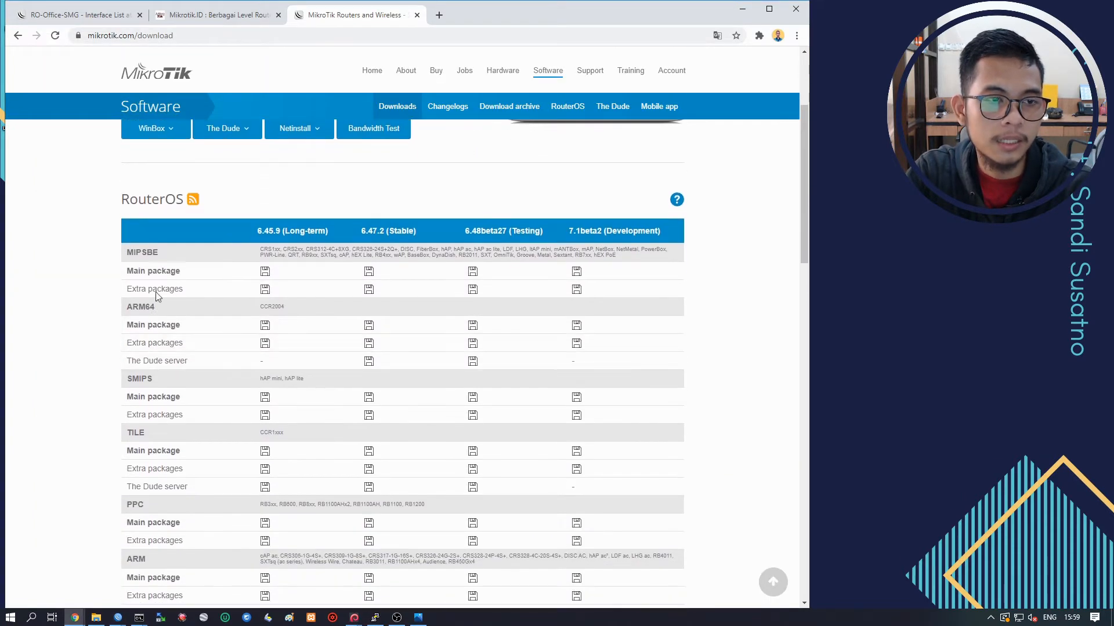
scroll(148, 368, "down", 1)
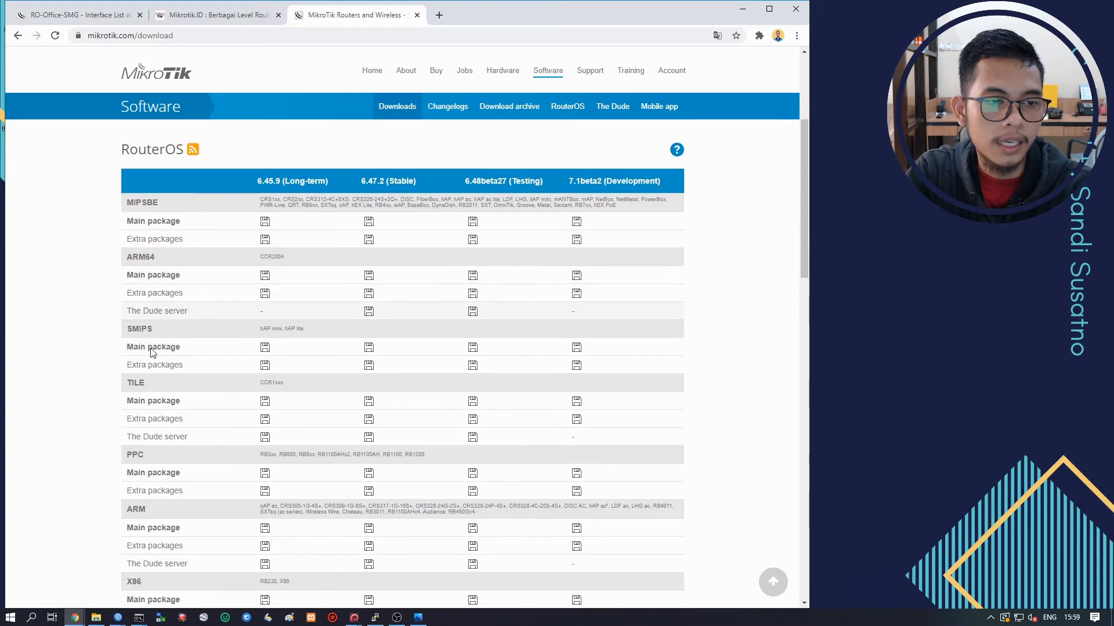
scroll(150, 410, "down", 3)
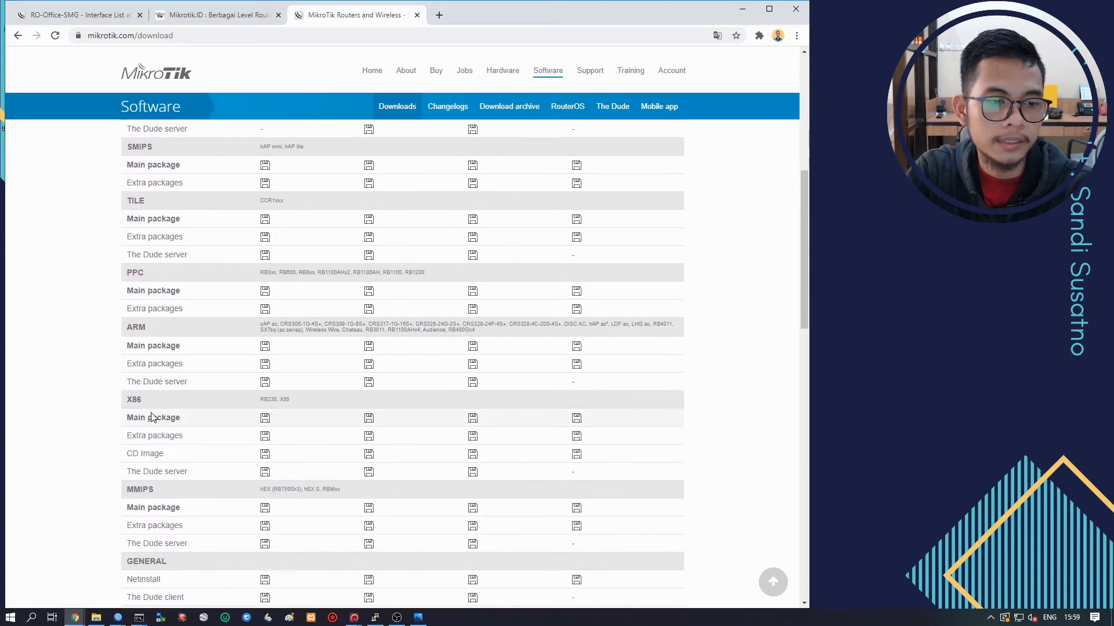
scroll(165, 490, "down", 1)
scroll(165, 490, "down", 2)
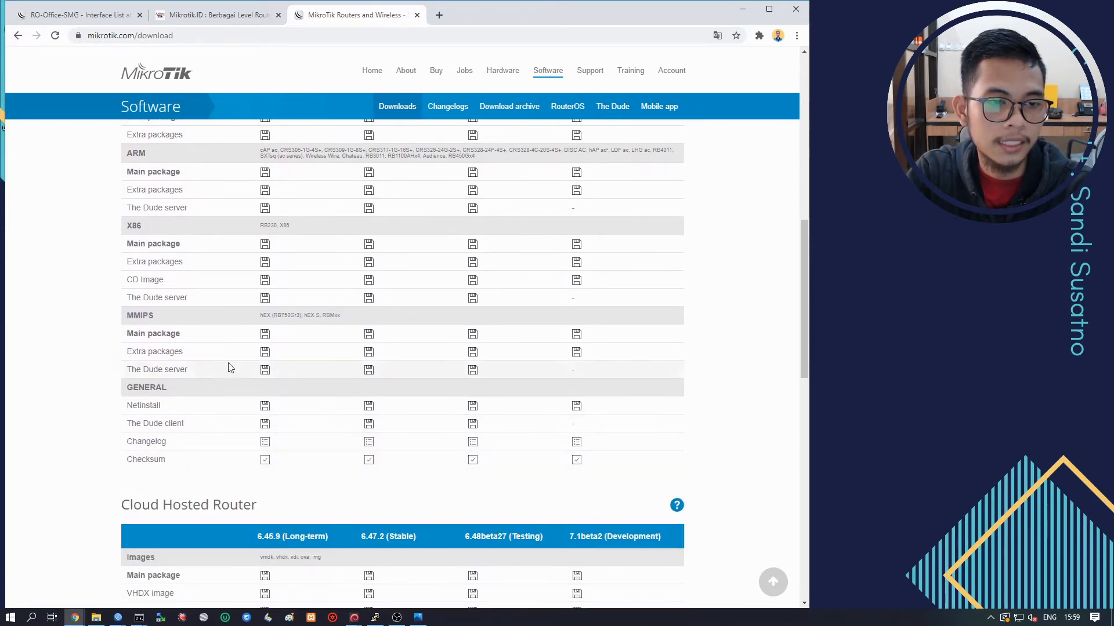
scroll(255, 351, "up", 6)
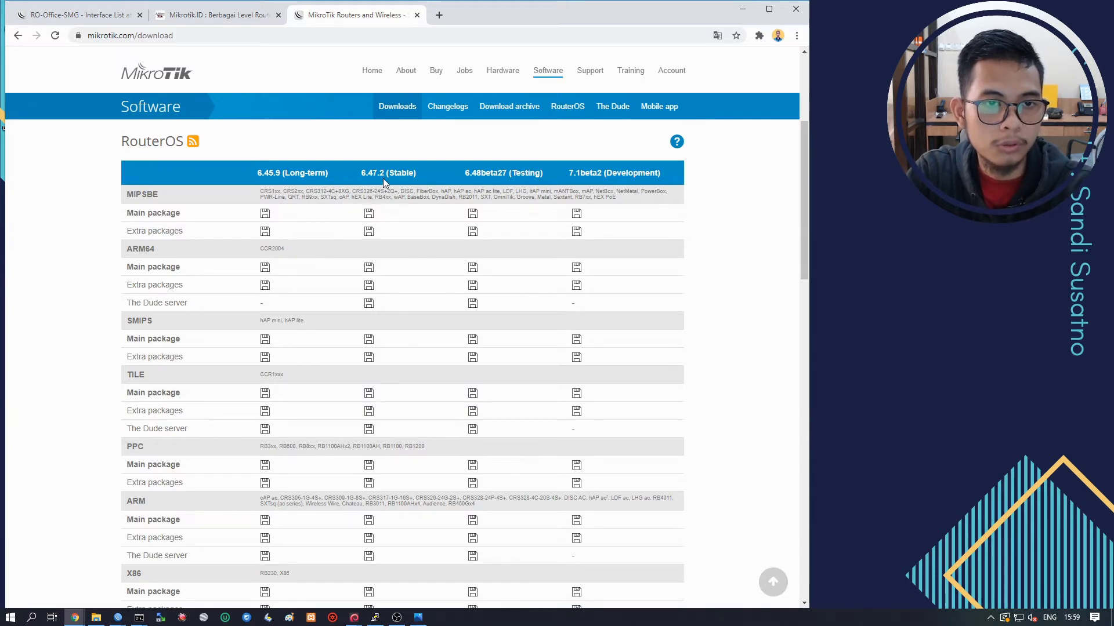
Compare the router's version and architecture in the WinBox title with the architecture sections of the RouterOS download table in Chrome.
left_click(742, 9)
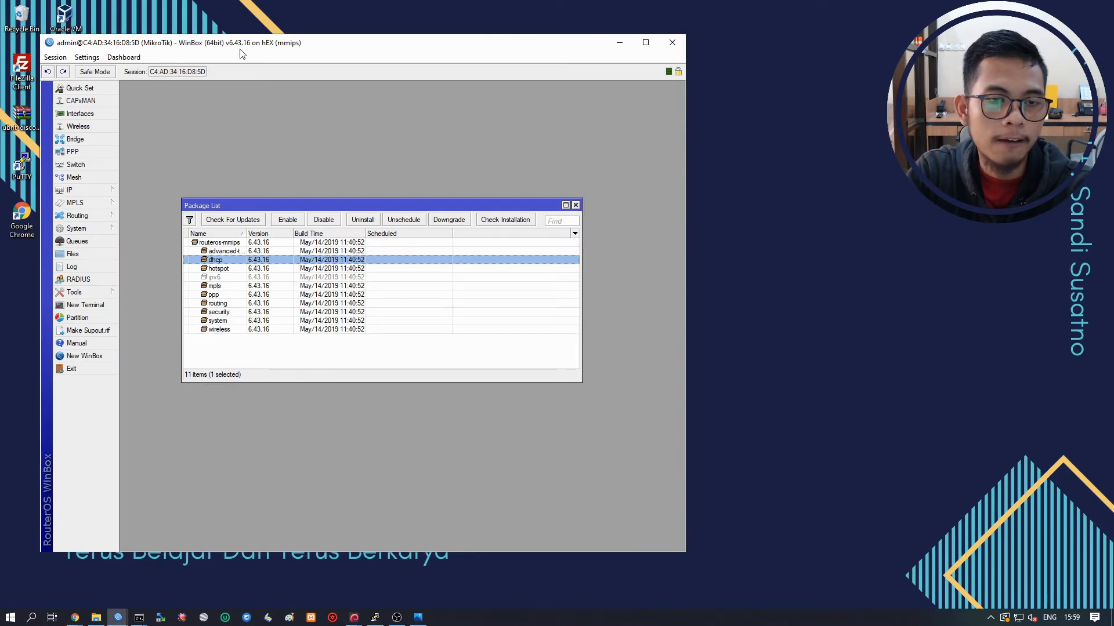
left_click(119, 618)
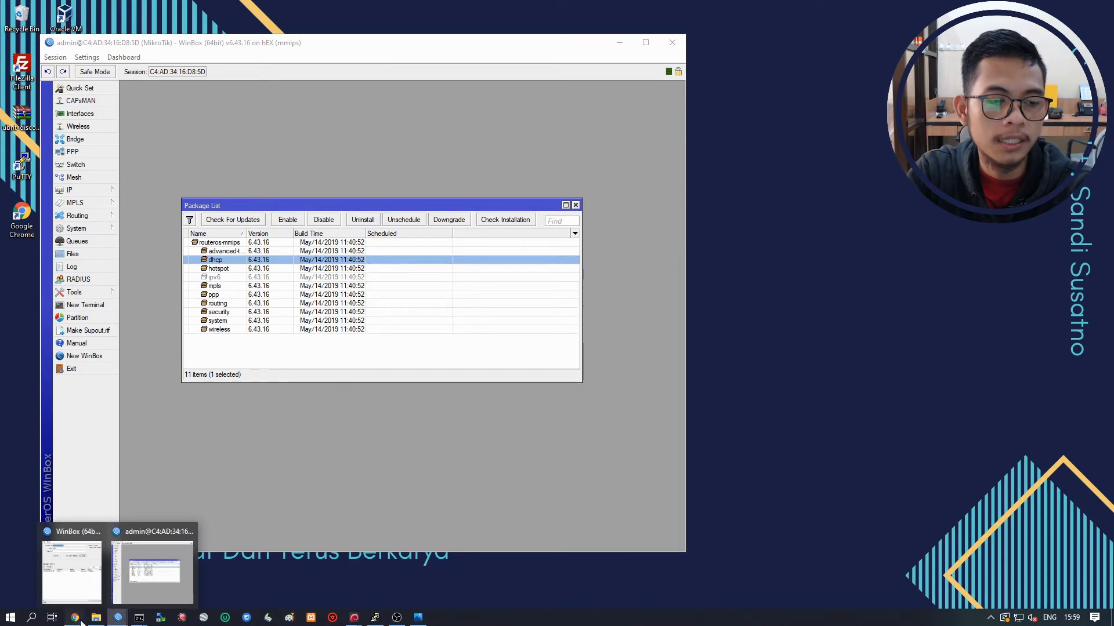
mouse_move(74, 618)
left_click(170, 571)
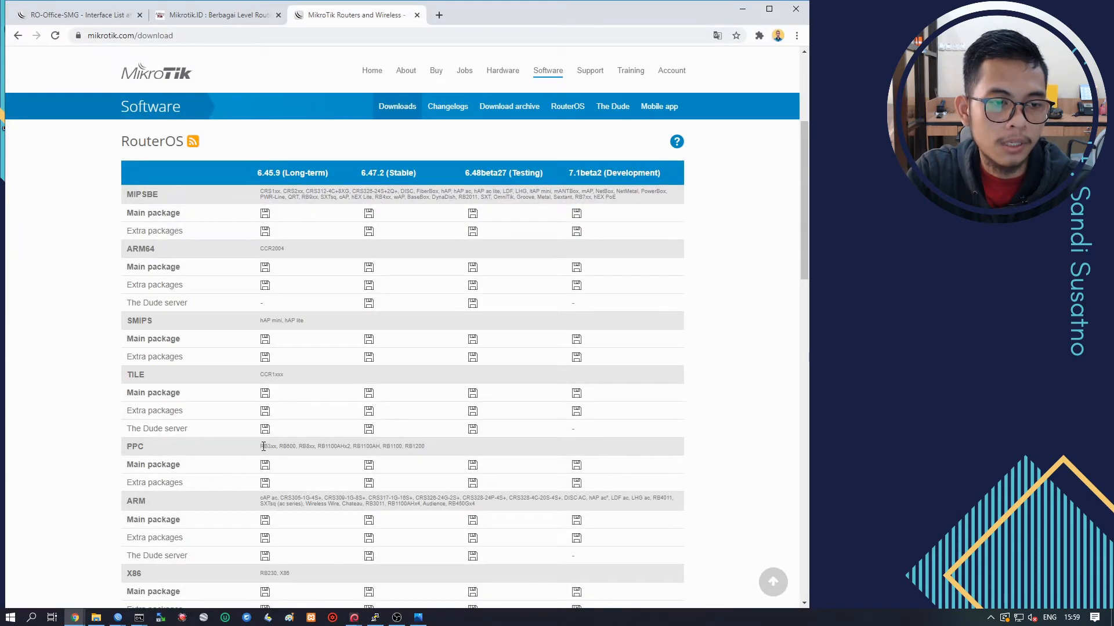
scroll(267, 441, "down", 2)
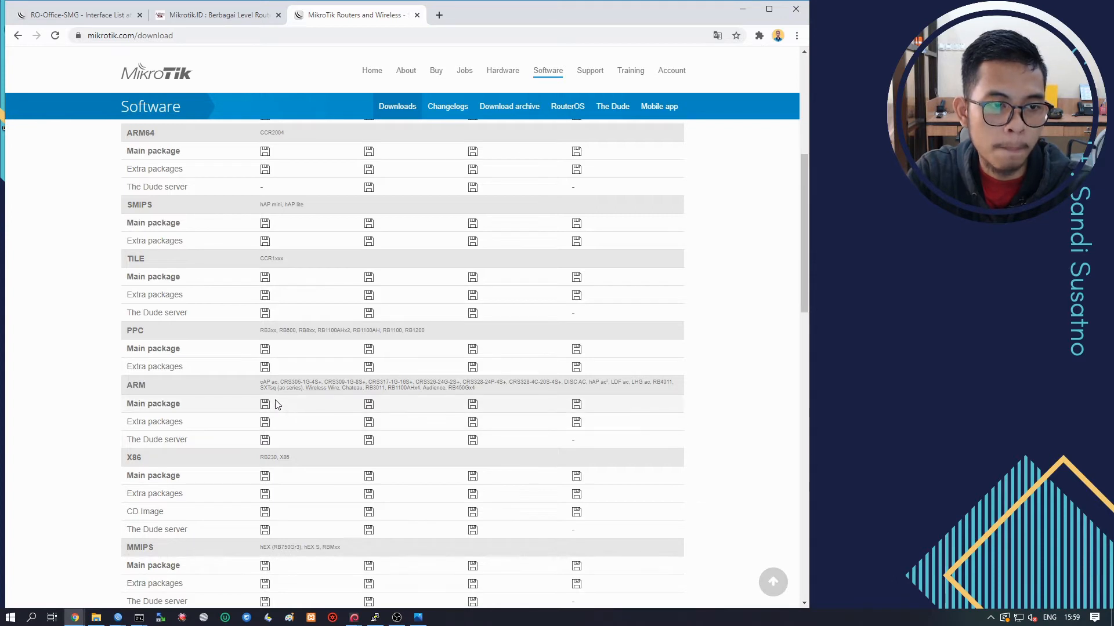
scroll(209, 464, "down", 2)
scroll(194, 453, "down", 1)
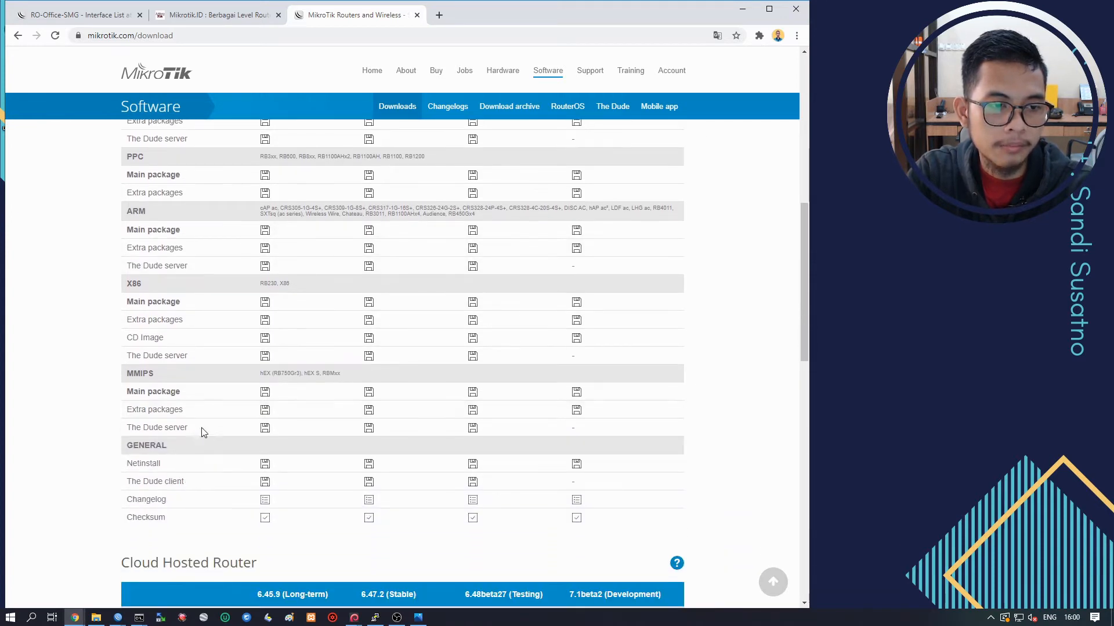
scroll(204, 415, "up", 2)
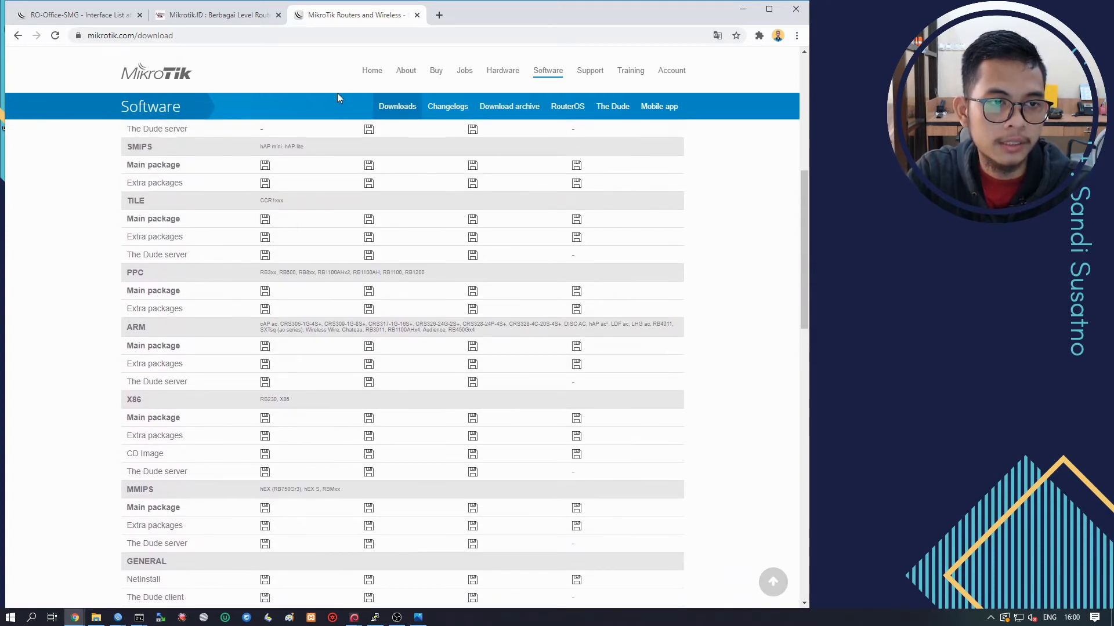
scroll(336, 93, "up", 2)
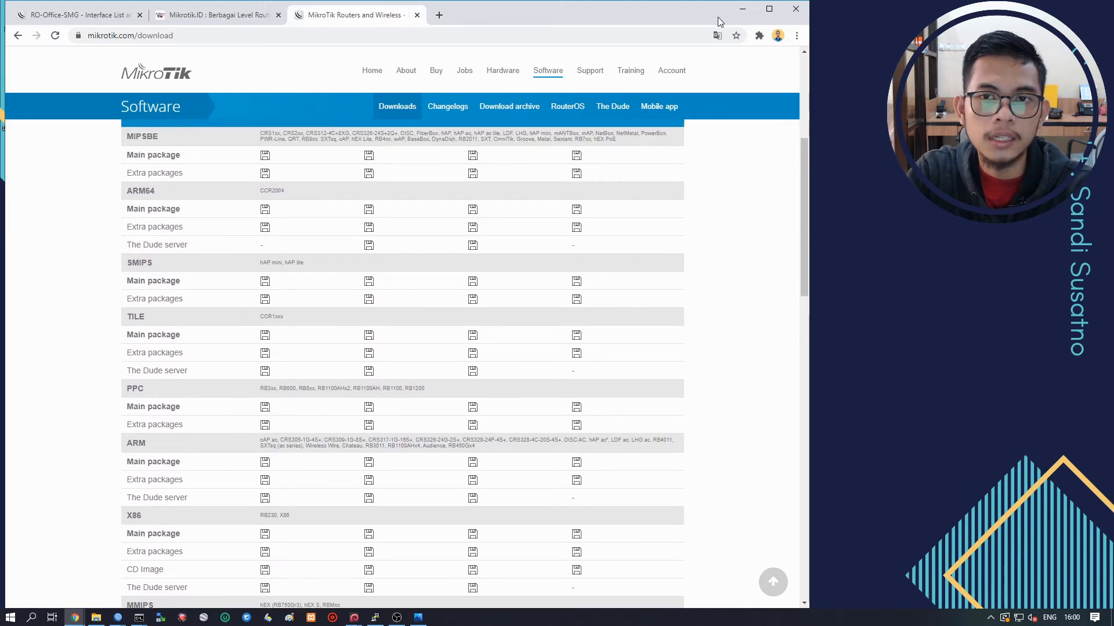
left_click(742, 9)
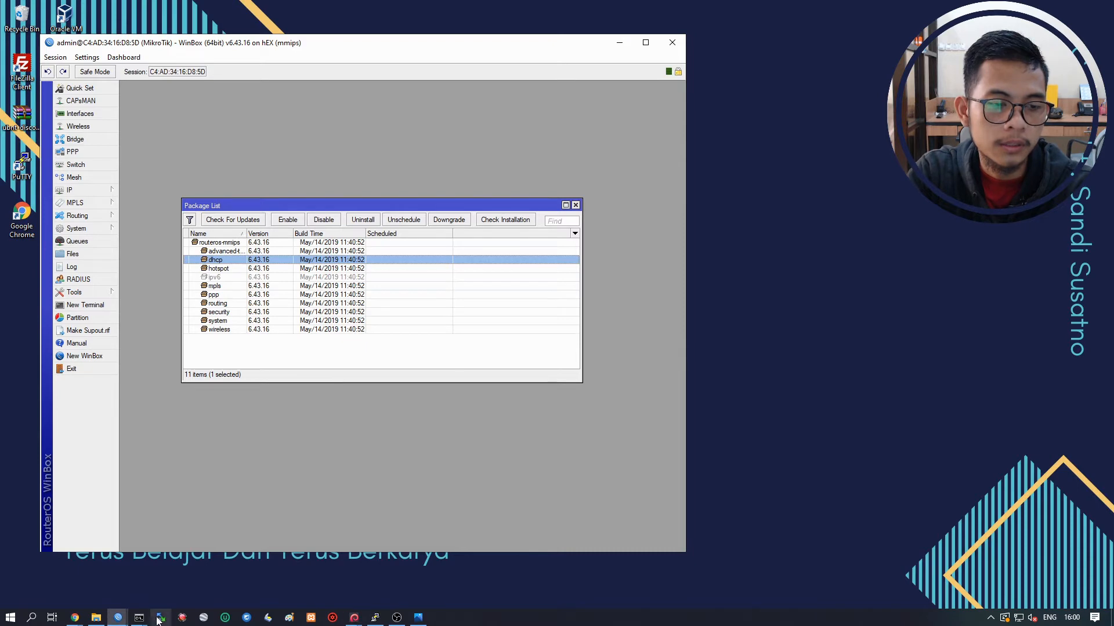
mouse_move(75, 617)
left_click(166, 583)
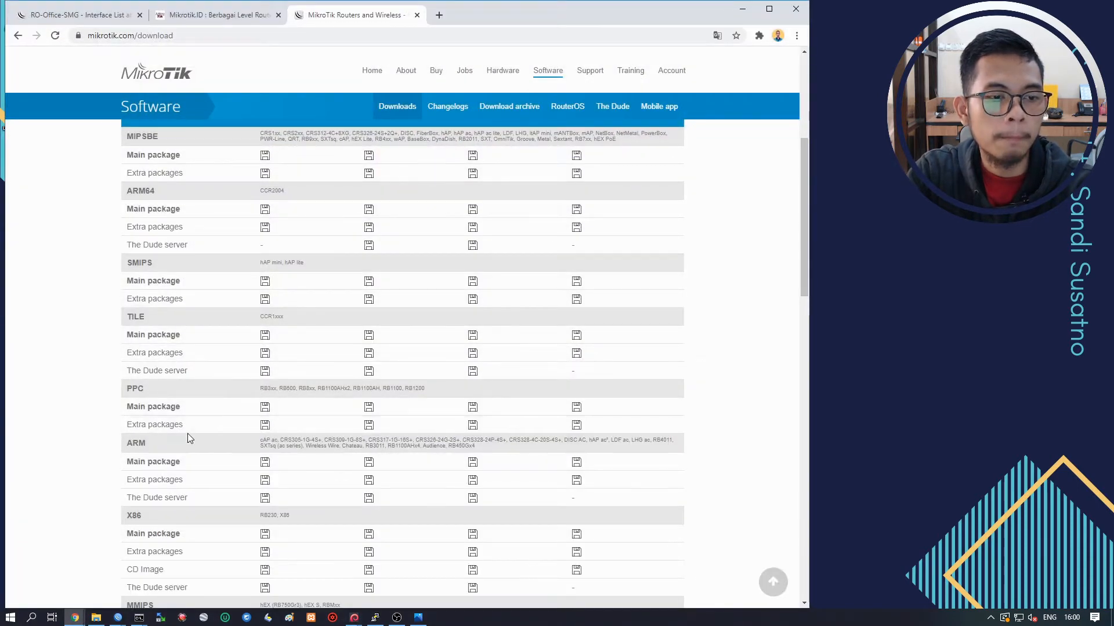
Download the 6.47.2 (Stable) main package and extra packages for the MMIPS architecture.
scroll(188, 434, "down", 2)
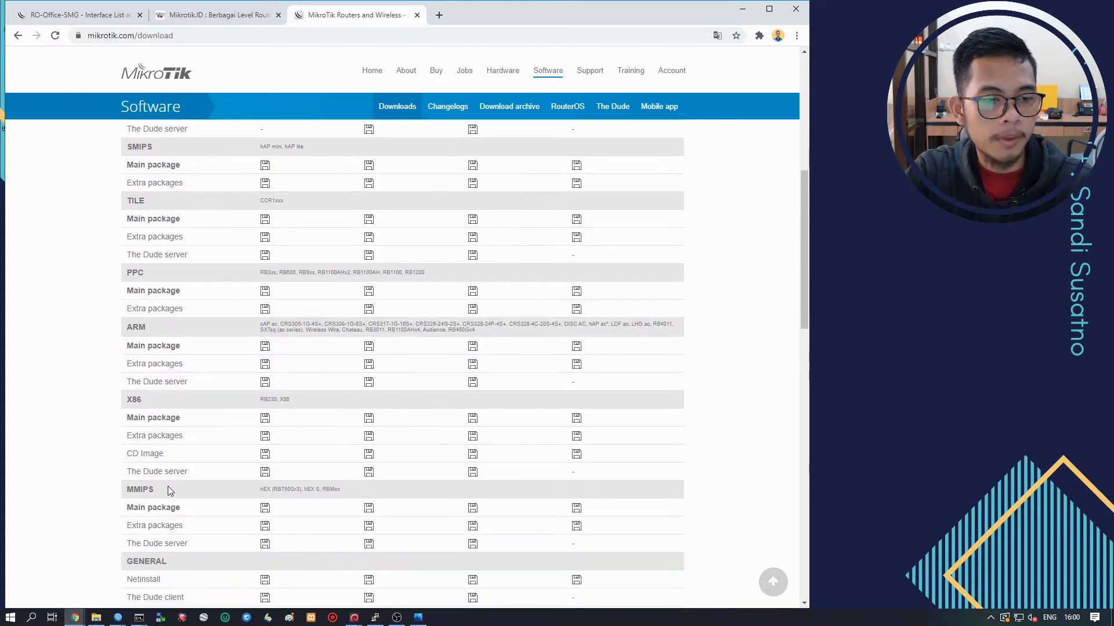
scroll(166, 490, "down", 1)
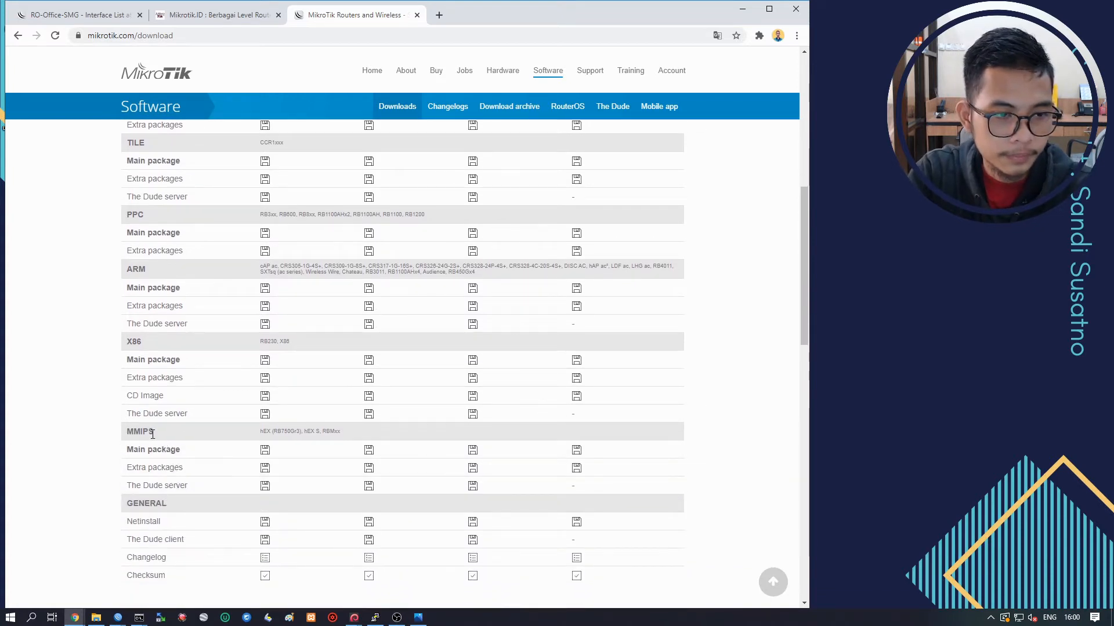
scroll(276, 431, "down", 1)
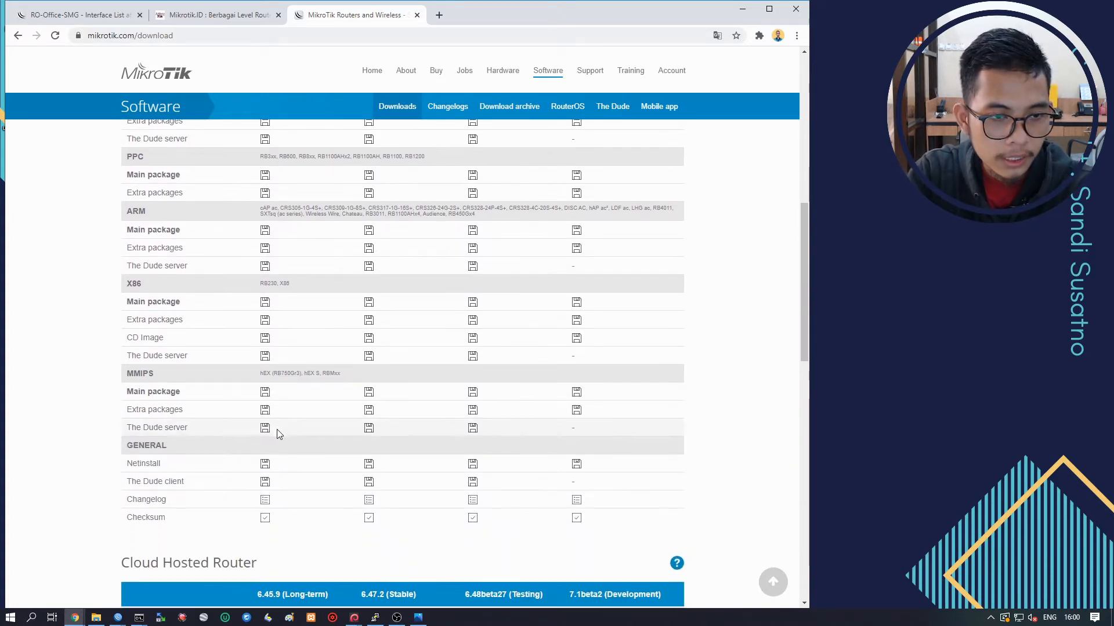
scroll(348, 406, "up", 5)
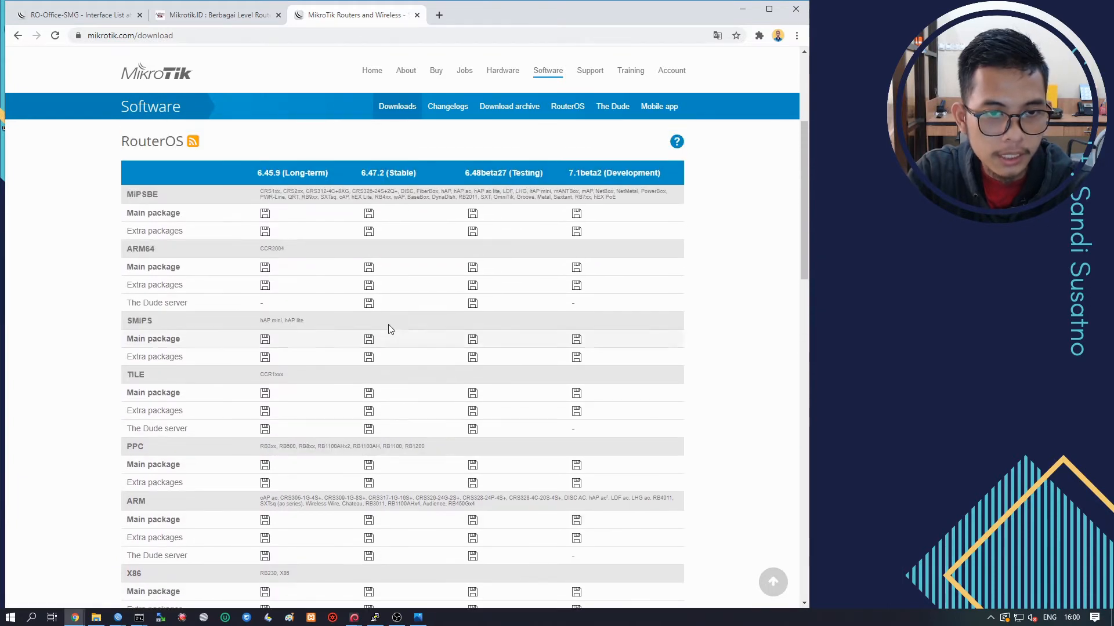
scroll(389, 283, "down", 5)
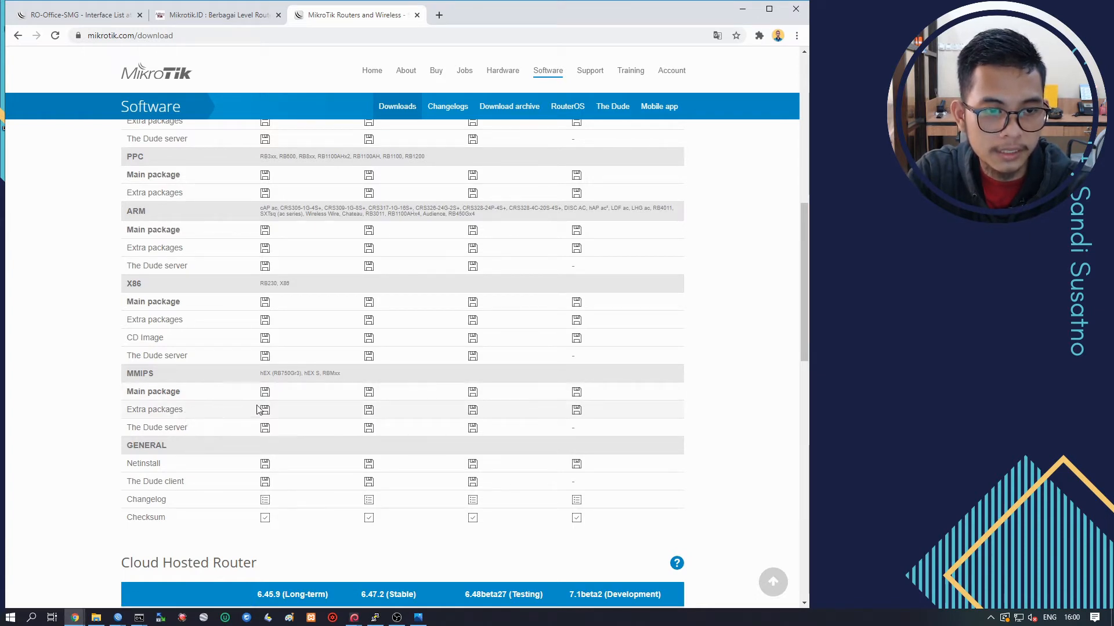
left_click(369, 392)
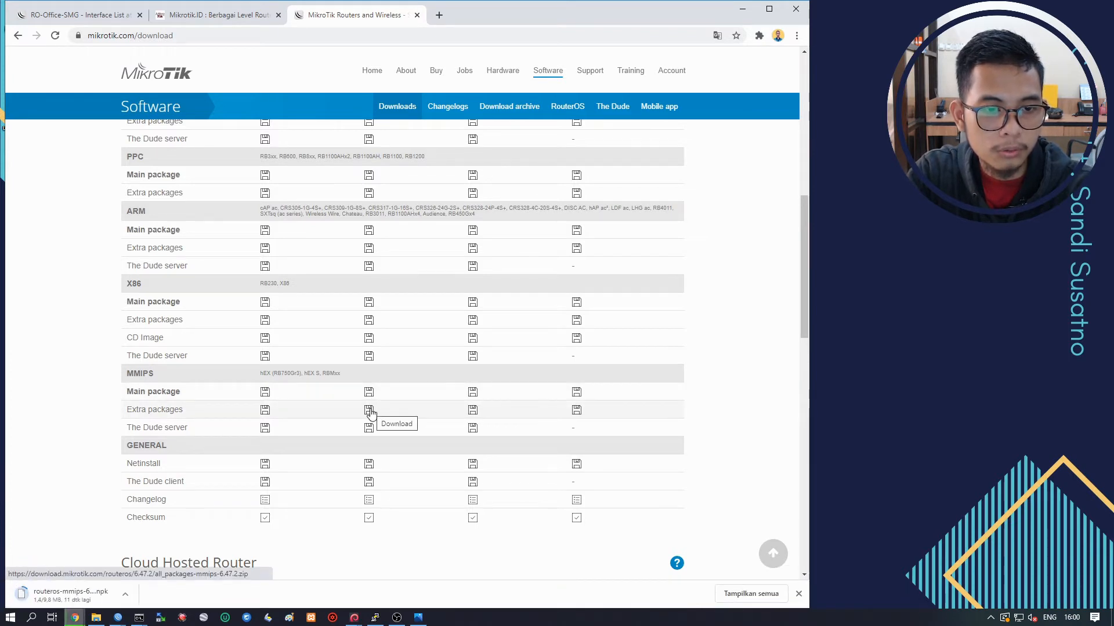
left_click(370, 411)
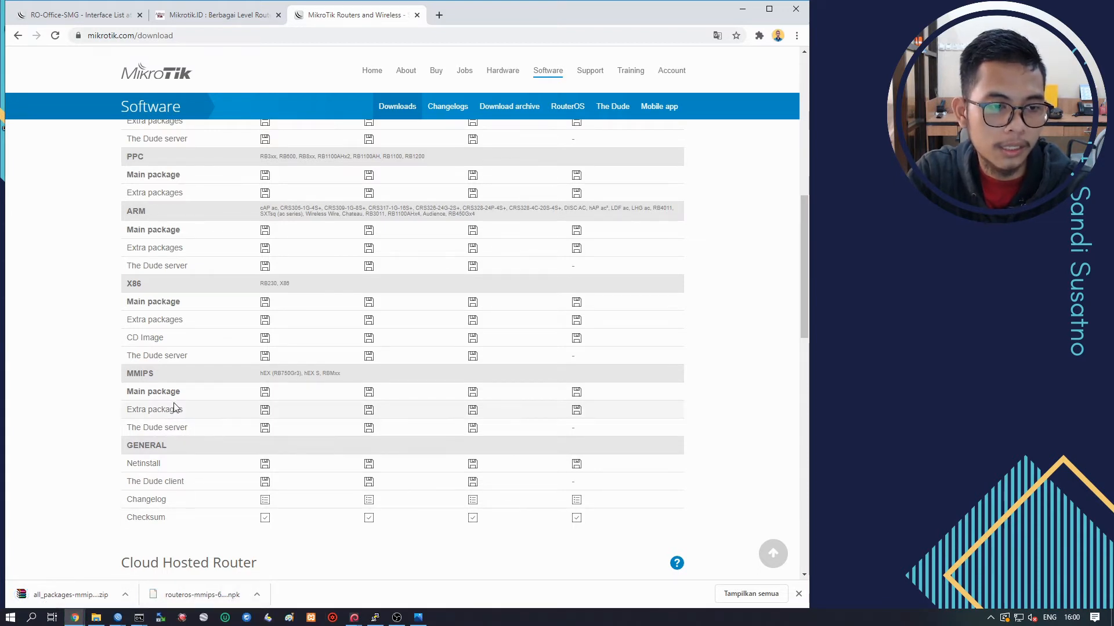
Show the downloads in their folder and copy all_packages-mmips-6.47.2 and routeros-mmips-6.47.2.npk to the desktop.
left_click(124, 595)
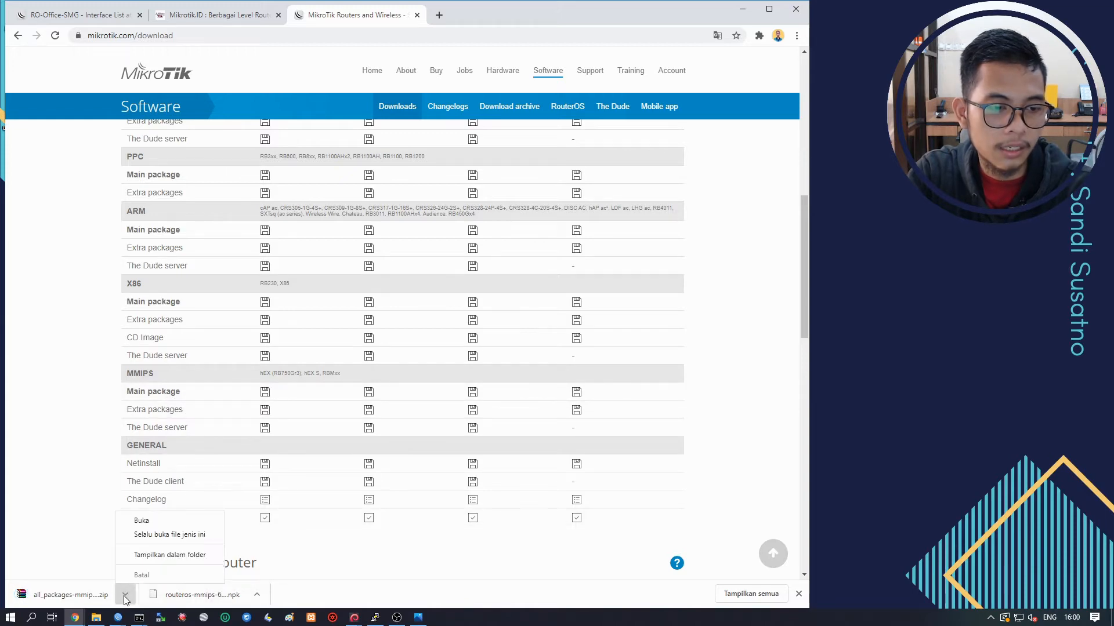
left_click(155, 556)
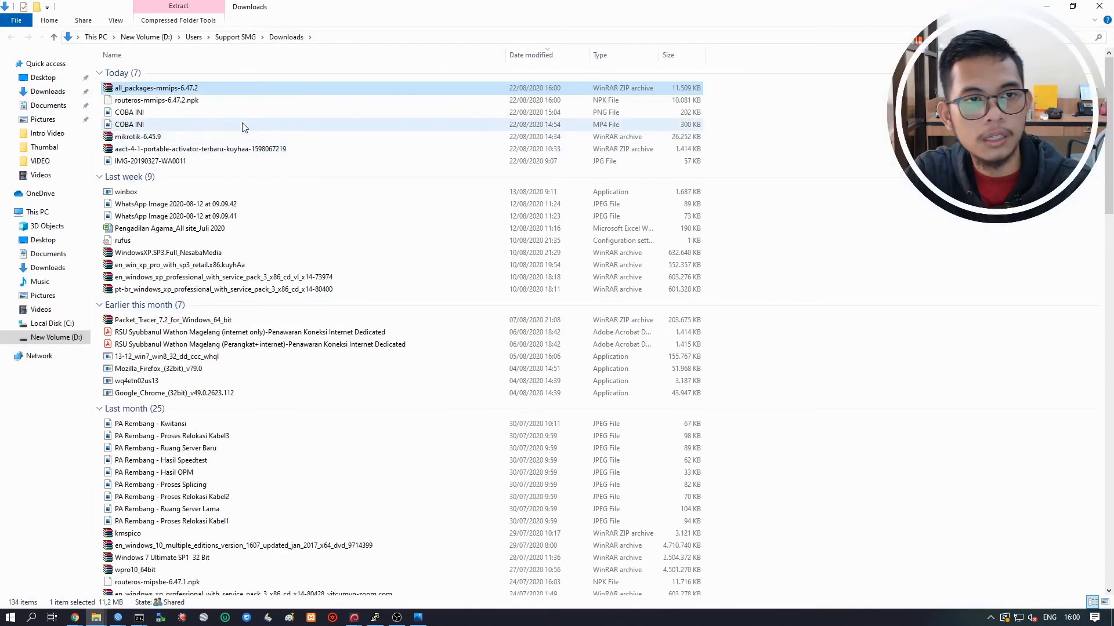
left_click(178, 102, "ctrl")
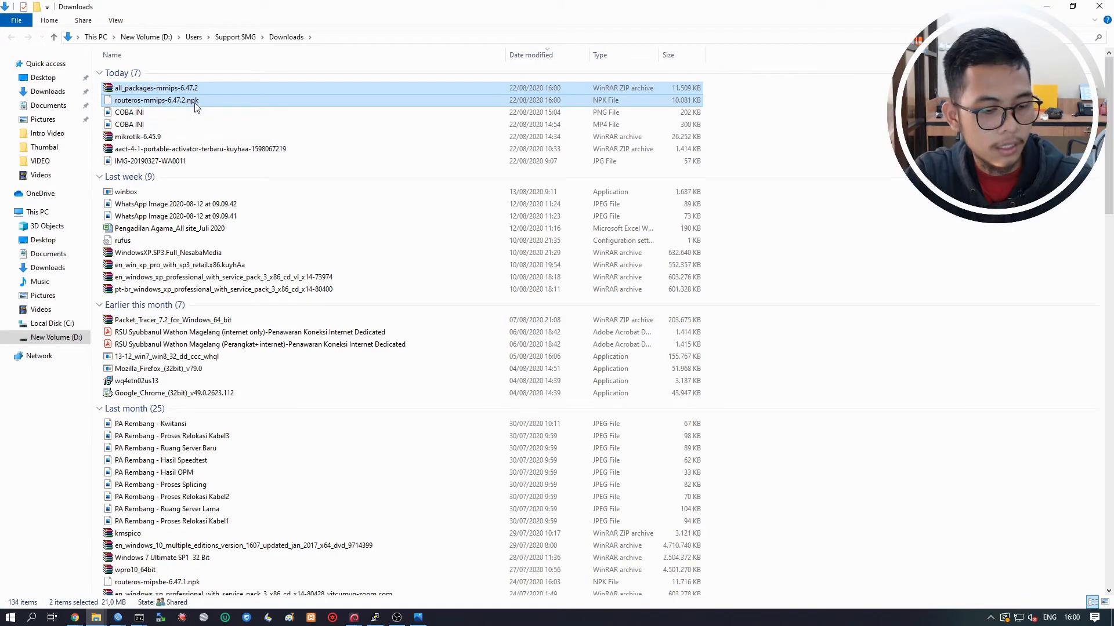
left_click(1046, 8)
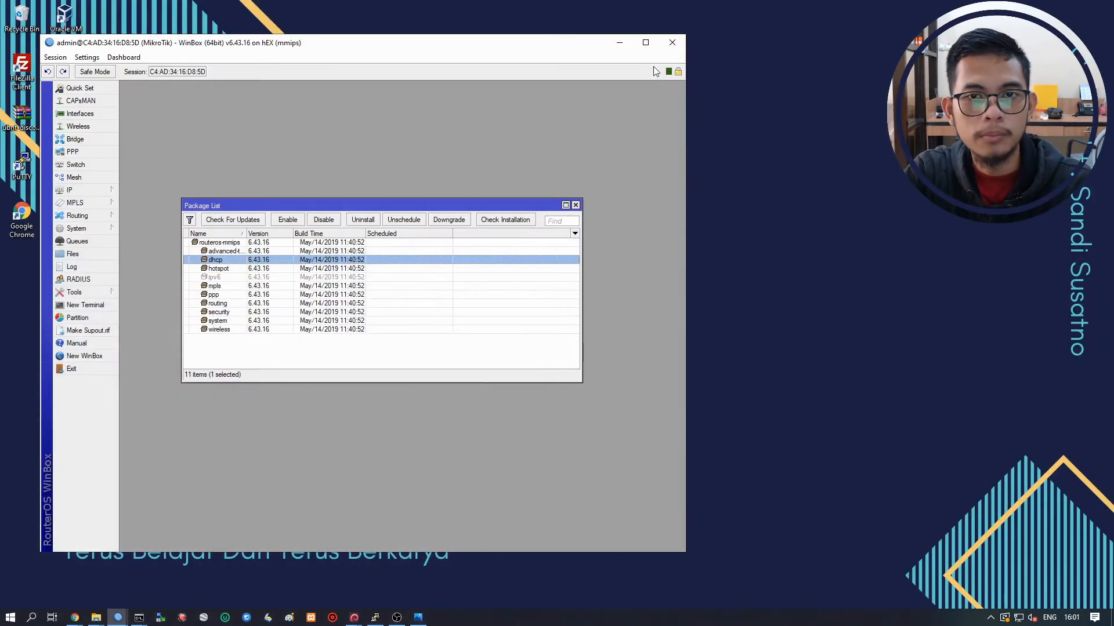
left_click(620, 42)
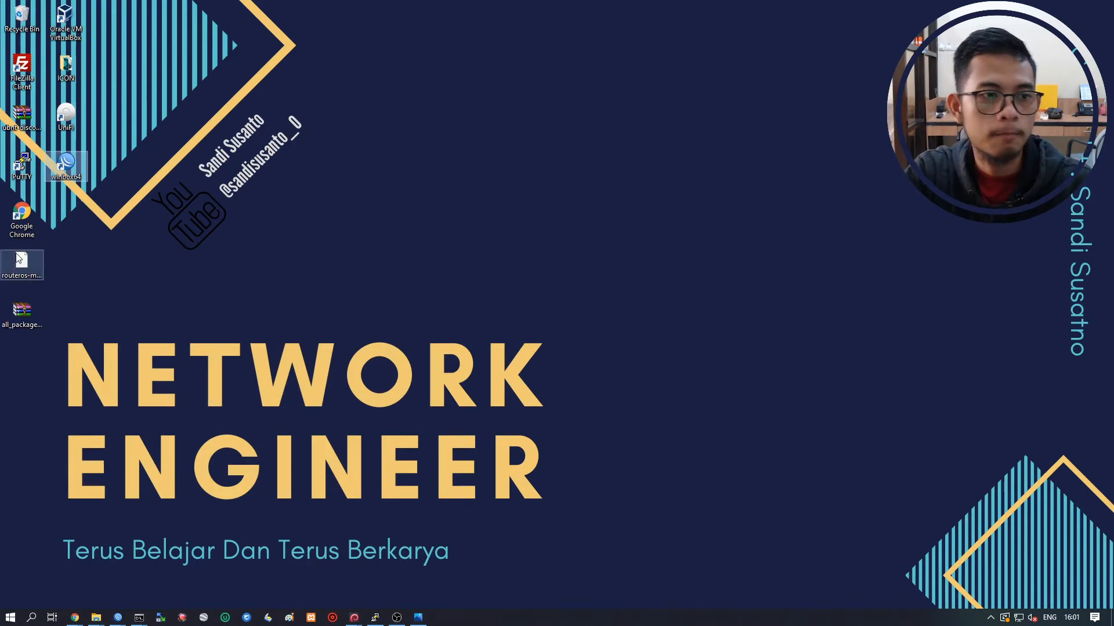
Arrange the routeros-mmips-6.47.2.npk file and the all_packages archive side by side in an empty area of the desktop.
left_click_drag(22, 262, 374, 65)
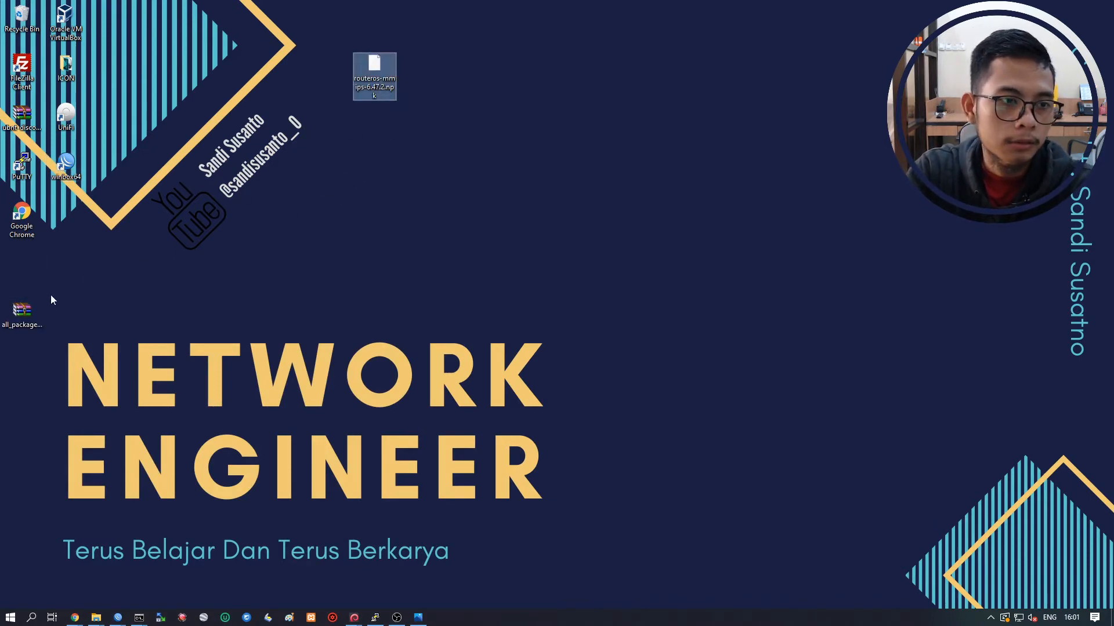
left_click_drag(29, 315, 528, 71)
left_click_drag(384, 83, 419, 72)
left_click(615, 97)
left_click(509, 72)
left_click(494, 131)
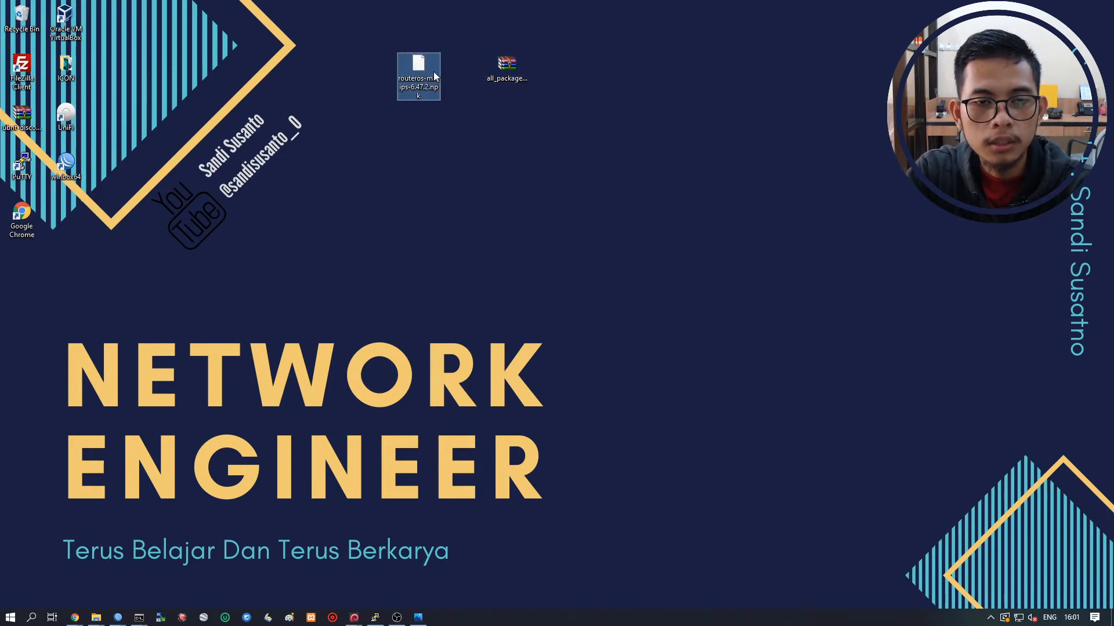
Switch back to the MikroTik download page in Chrome.
left_click(75, 619)
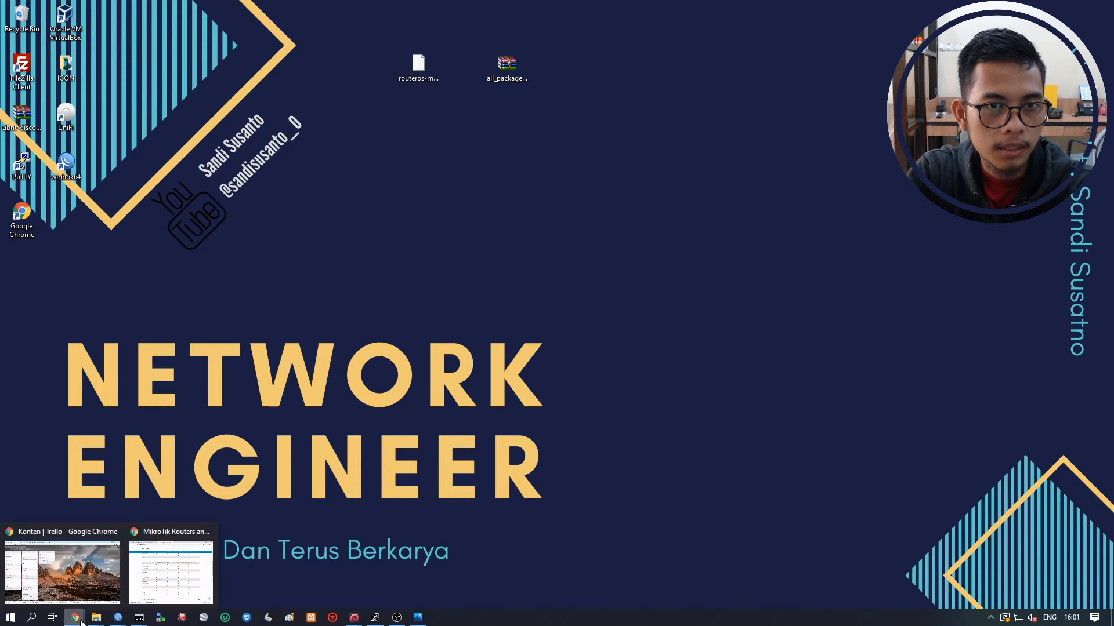
left_click(139, 577)
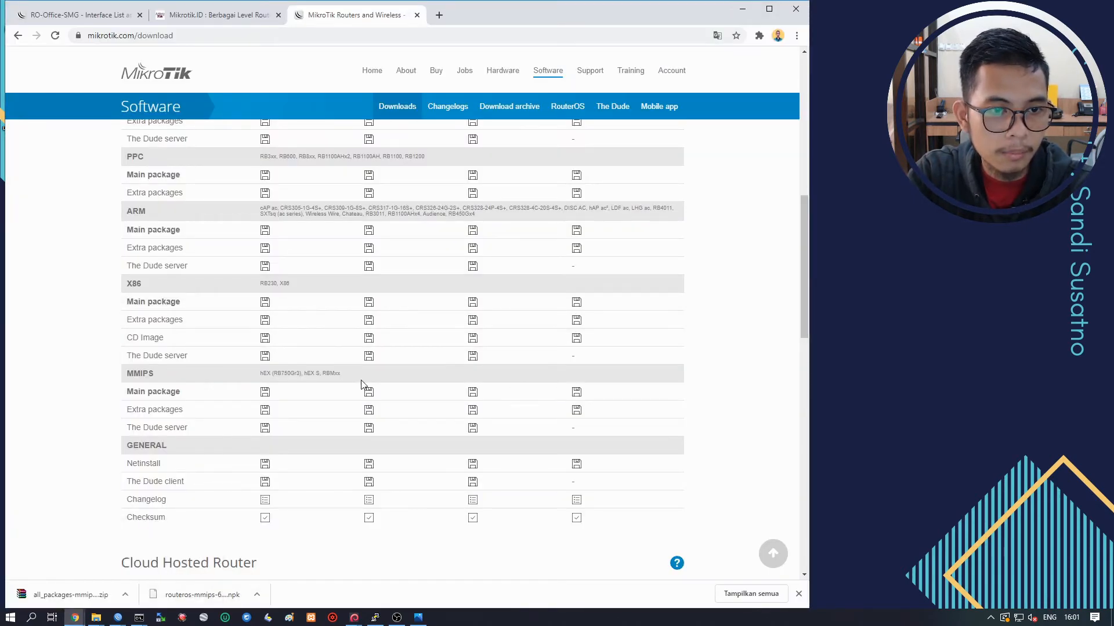
Download the 6.47.2 (Stable) MMIPS main package once more and return to the desktop.
left_click(368, 395)
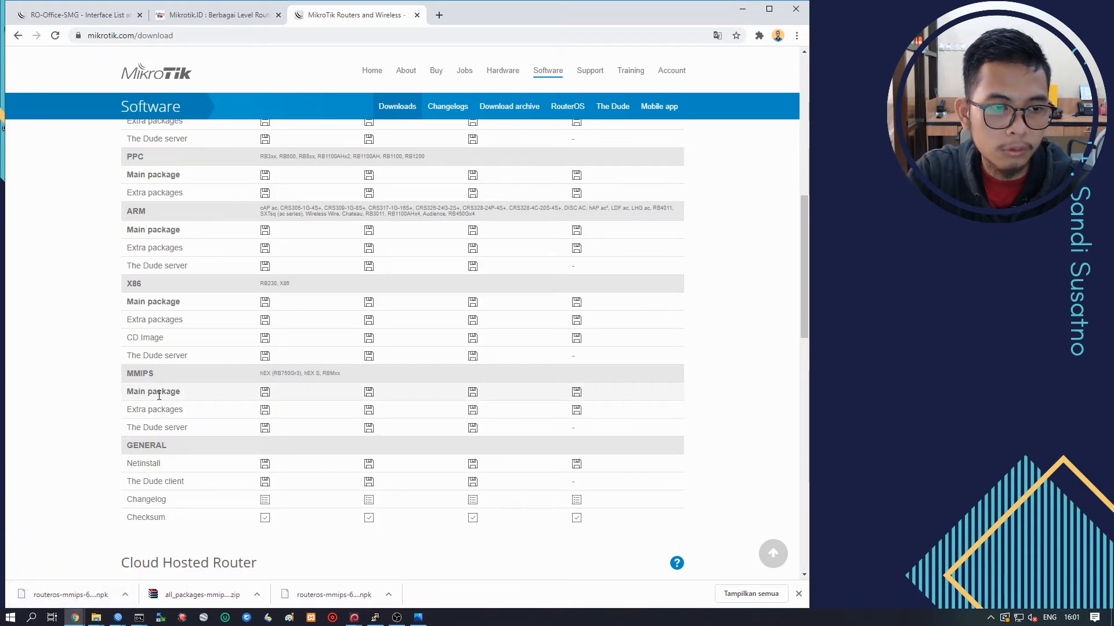
left_click(741, 9)
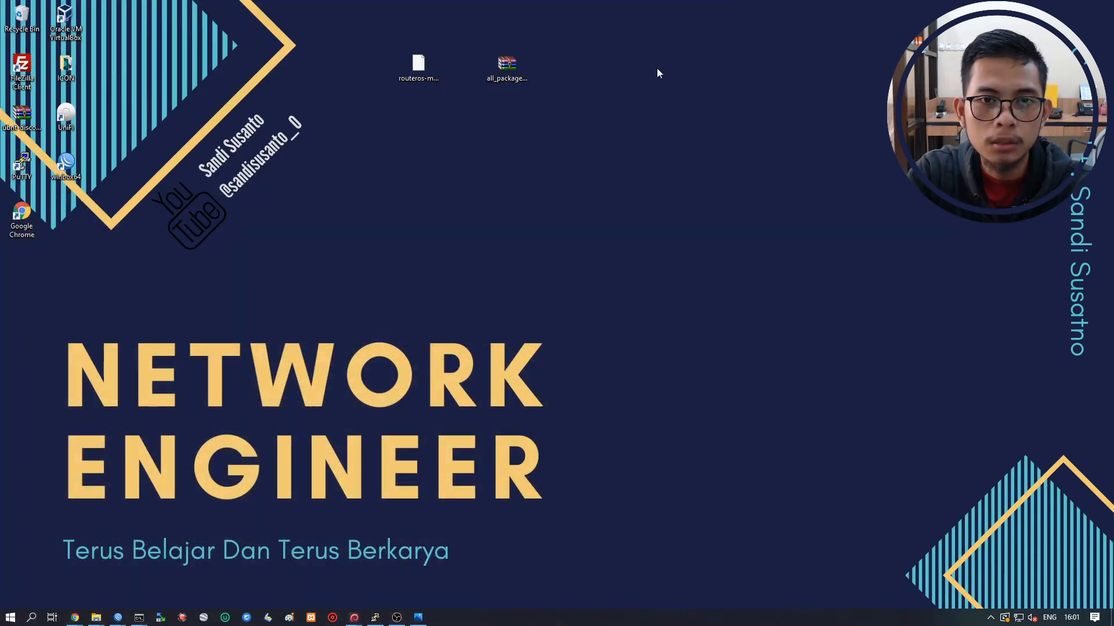
left_click(425, 67)
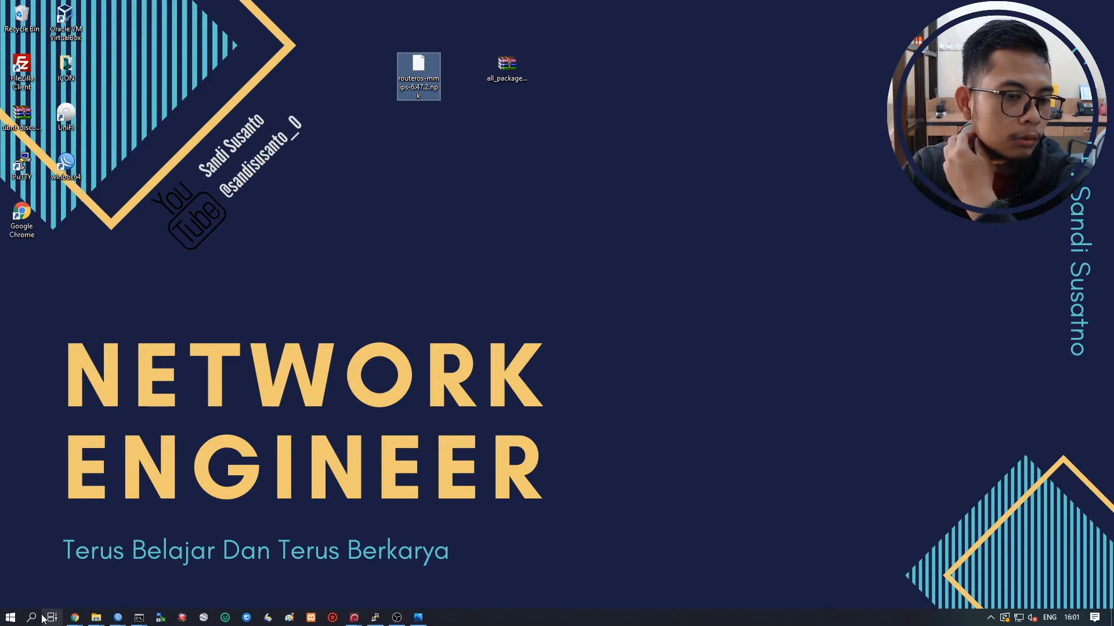
mouse_move(75, 618)
left_click(161, 580)
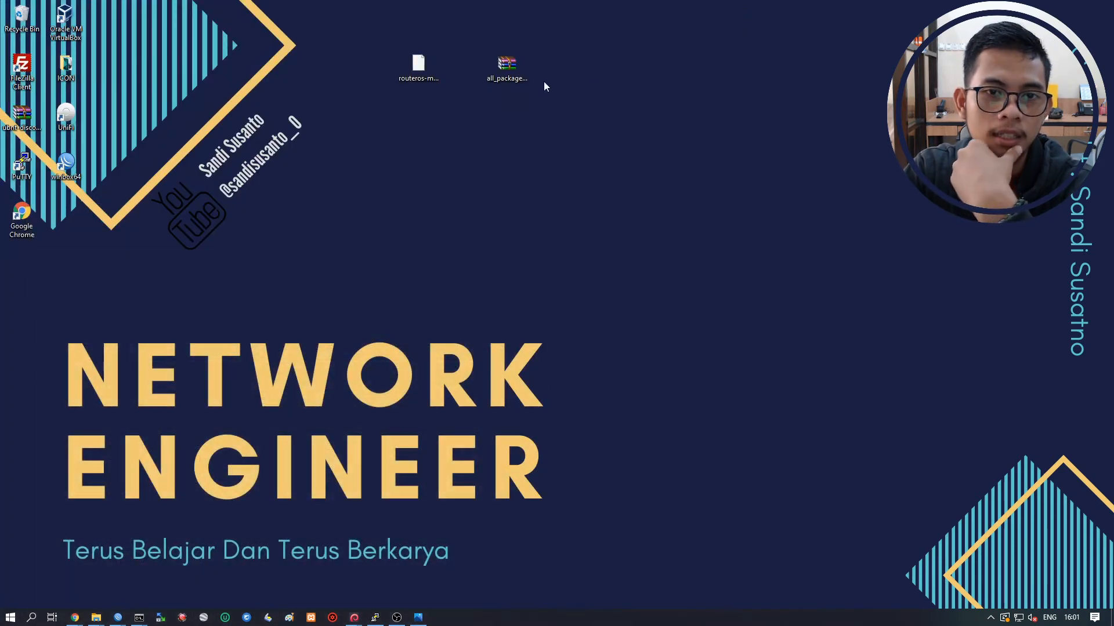
Open the all_packages-mmips-6.47.2 archive and examine which individual packages it contains, such as user-manager, openflow, lora, calea, dhcp and multicast.
double_click(513, 68)
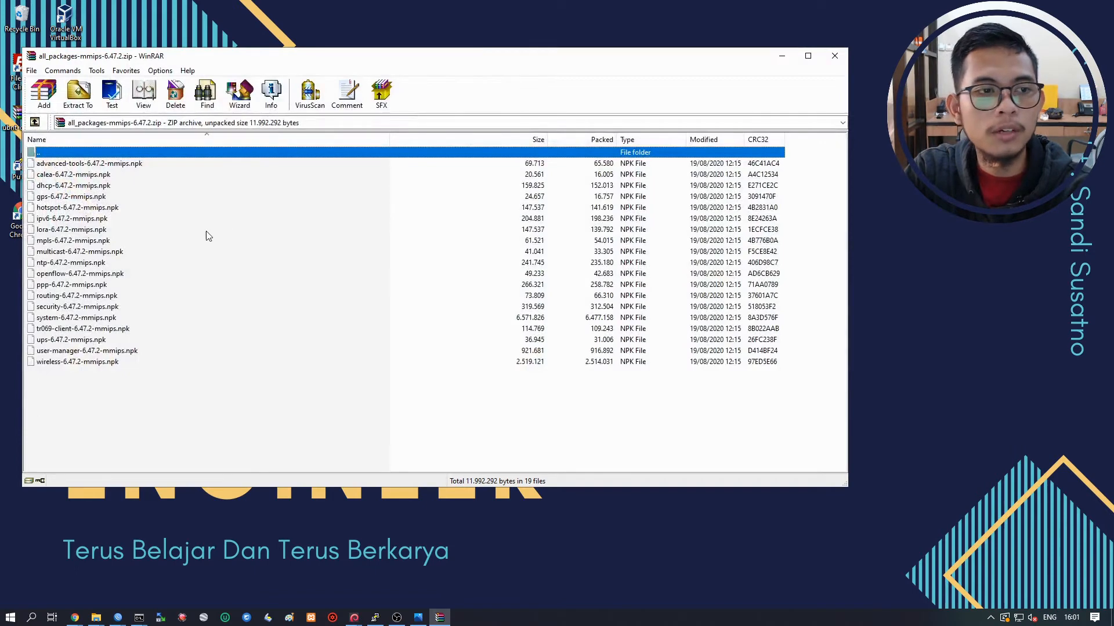
left_click(95, 350)
left_click(94, 328)
left_click(92, 273)
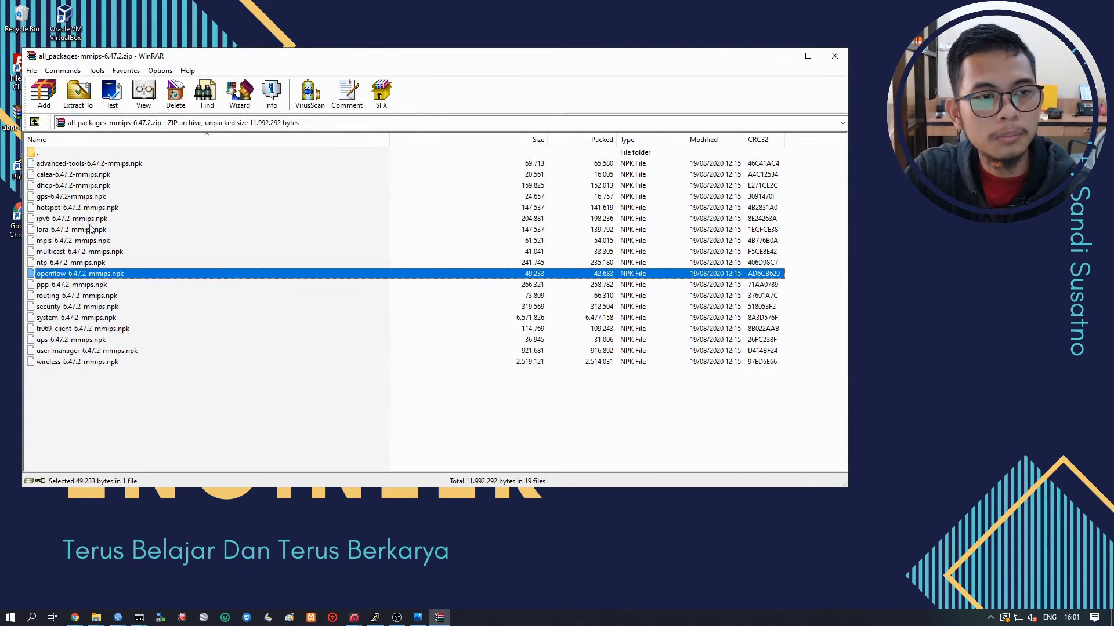
left_click(91, 229)
left_click(87, 176)
left_click(89, 164)
left_click(87, 186)
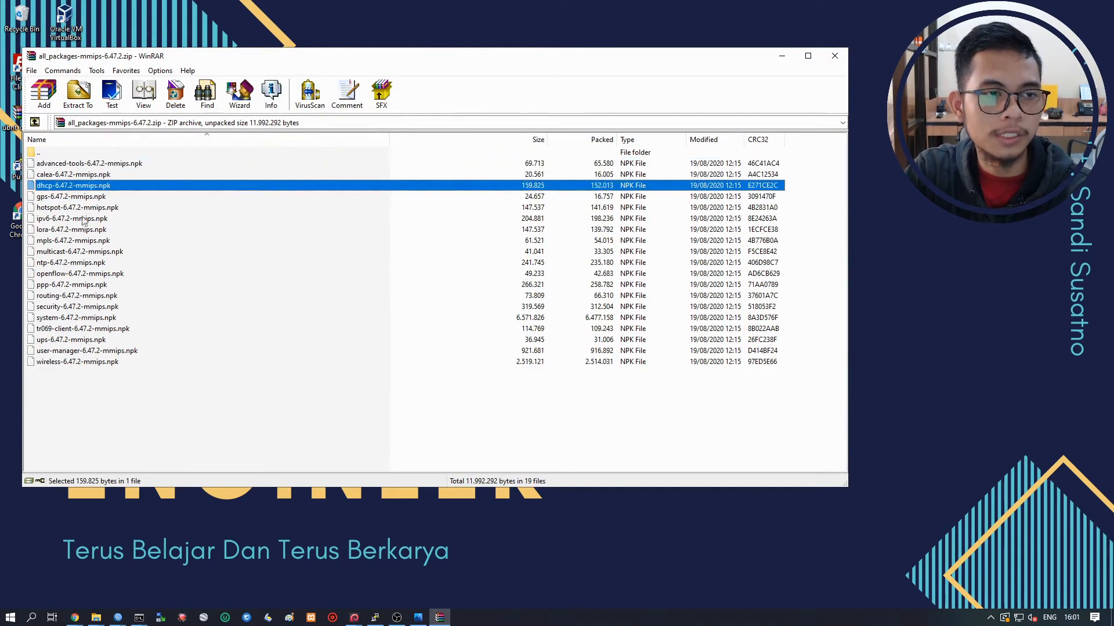
left_click(81, 254)
left_click(781, 57)
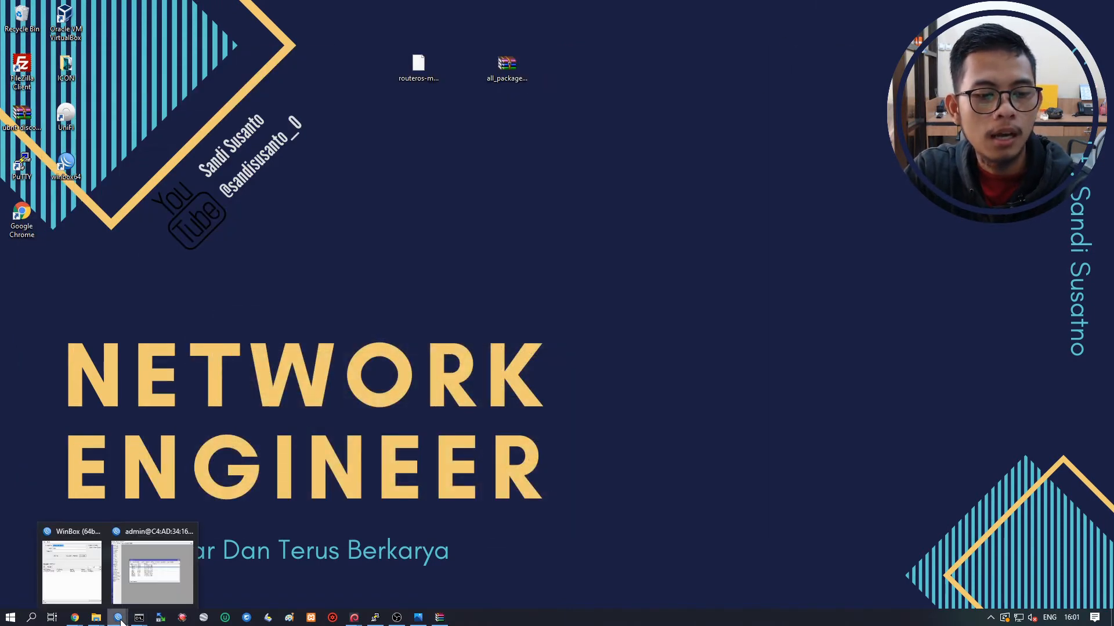
Switch to WinBox and examine the installed packages and their versions in the Package List, from routeros-mmips down to wireless.
left_click(138, 603)
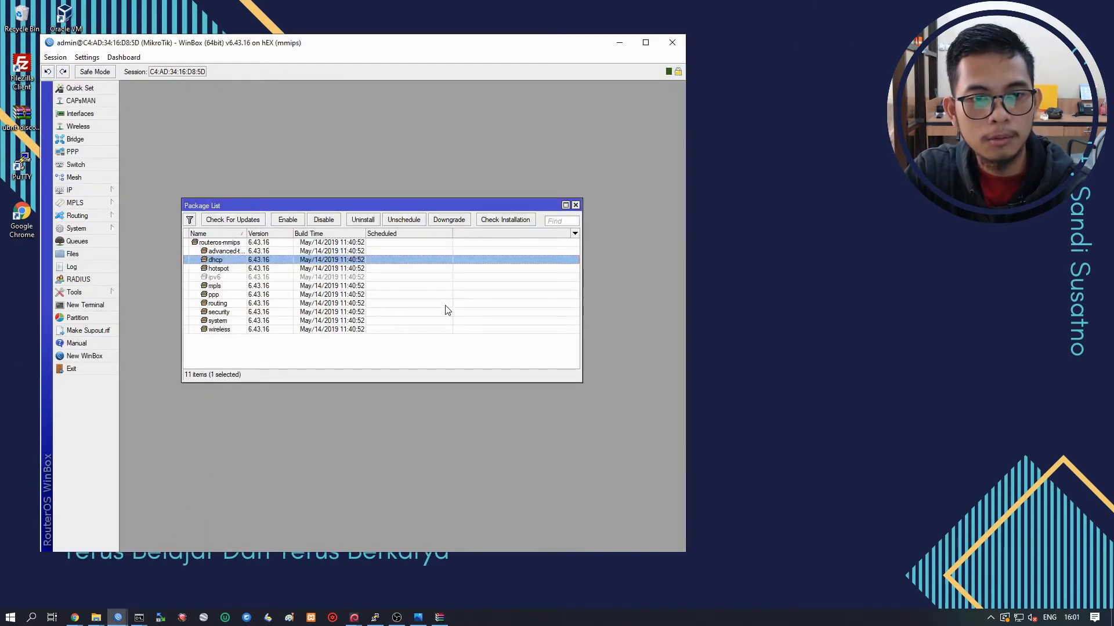
left_click(225, 243)
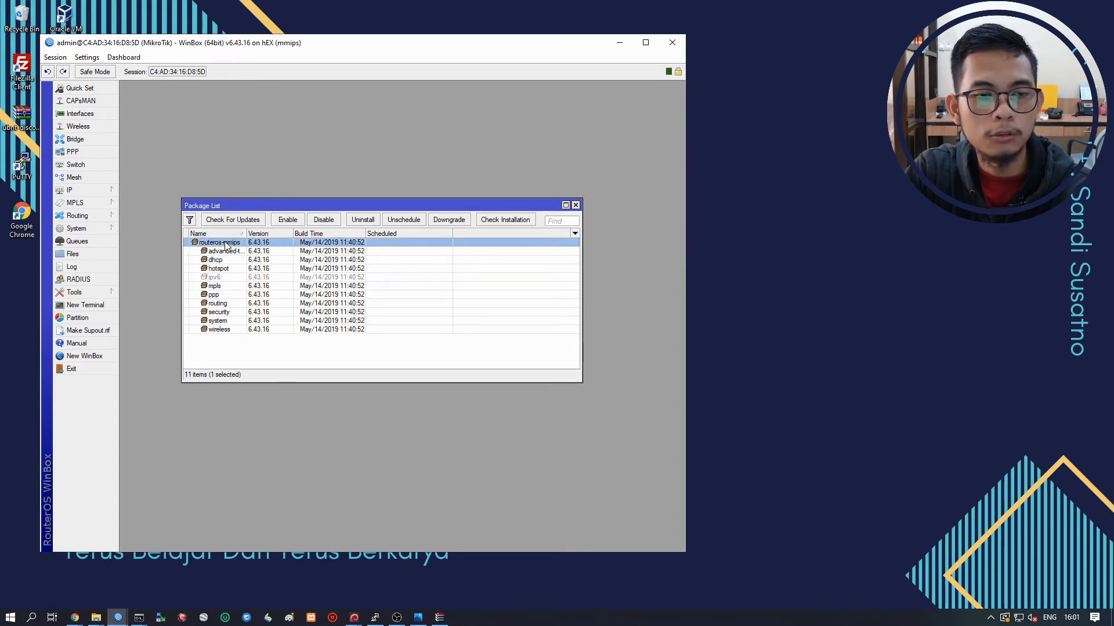
left_click(259, 253)
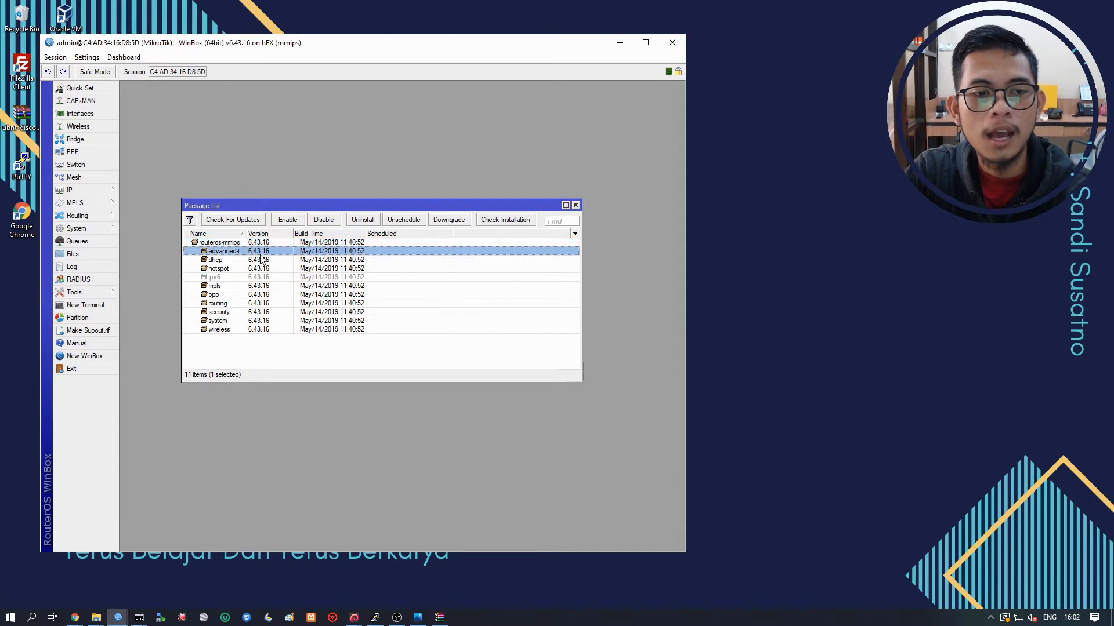
left_click(258, 261)
left_click(250, 286)
left_click(249, 303)
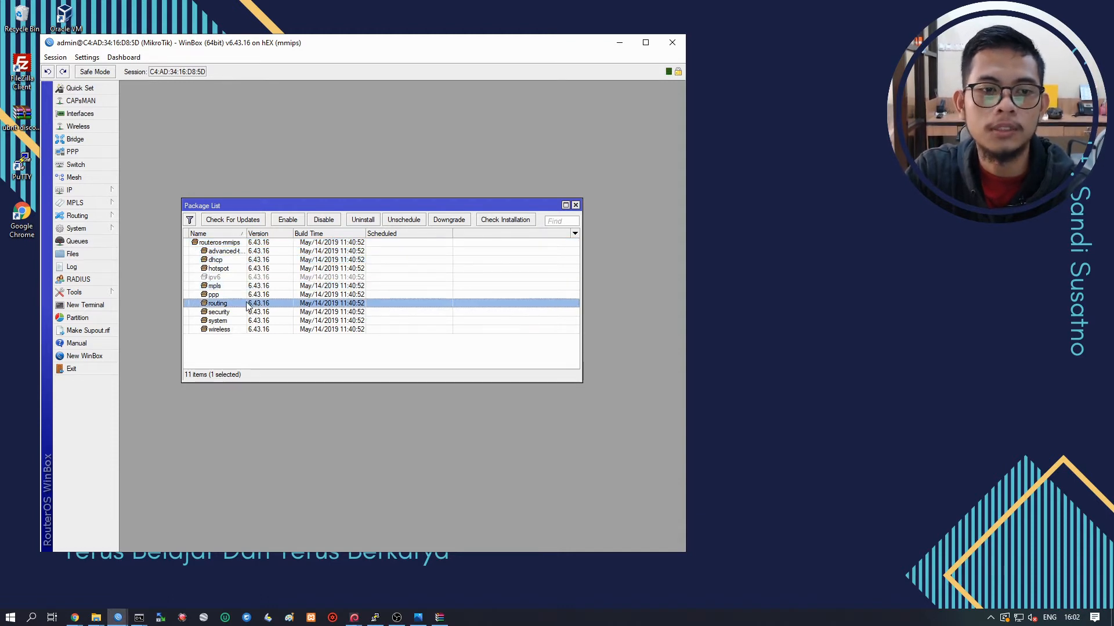
left_click(246, 312)
left_click(243, 329)
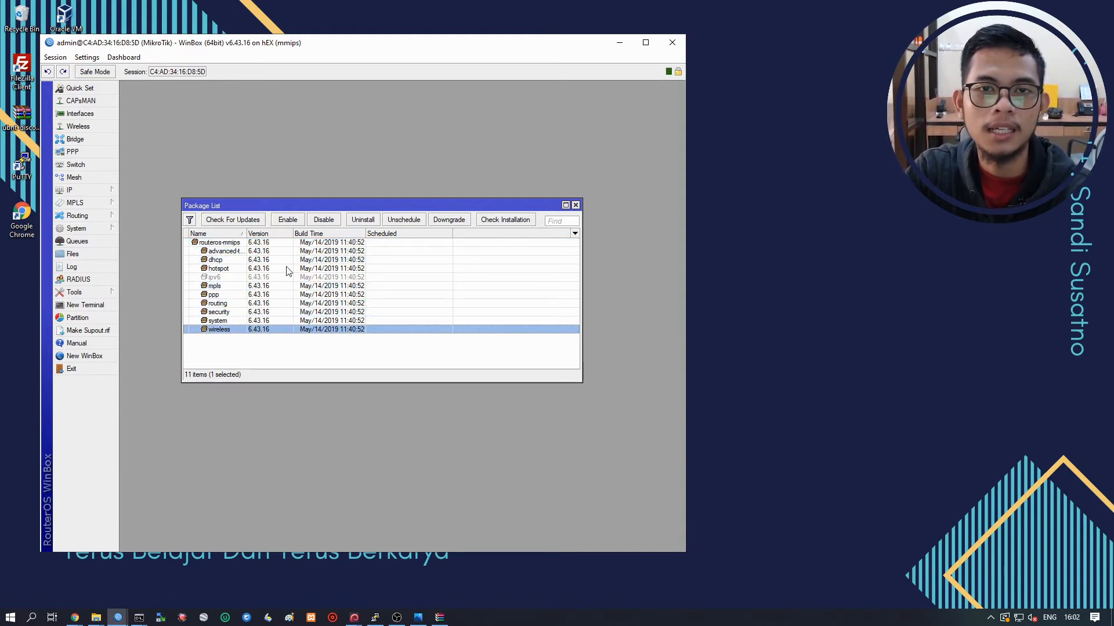
left_click(622, 48)
Rearrange the desktop package files and the WinBox window so that routeros-mmips-6.47.2.npk is accessible beside WinBox.
left_click(428, 103)
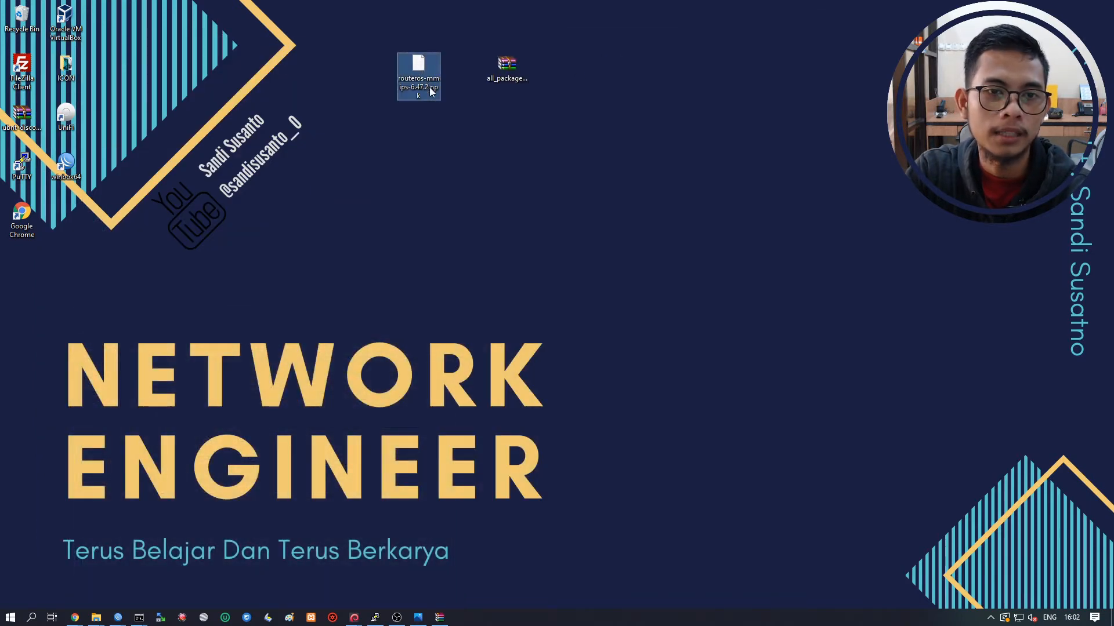
left_click_drag(418, 76, 683, 76)
left_click_drag(506, 67, 638, 68)
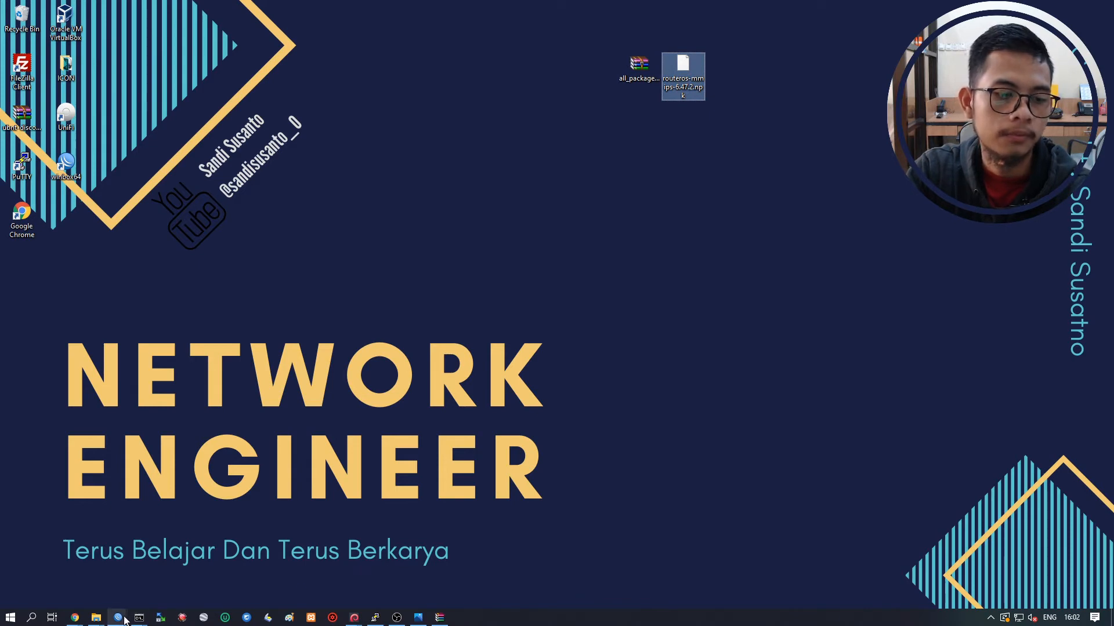
mouse_move(118, 618)
left_click(159, 571)
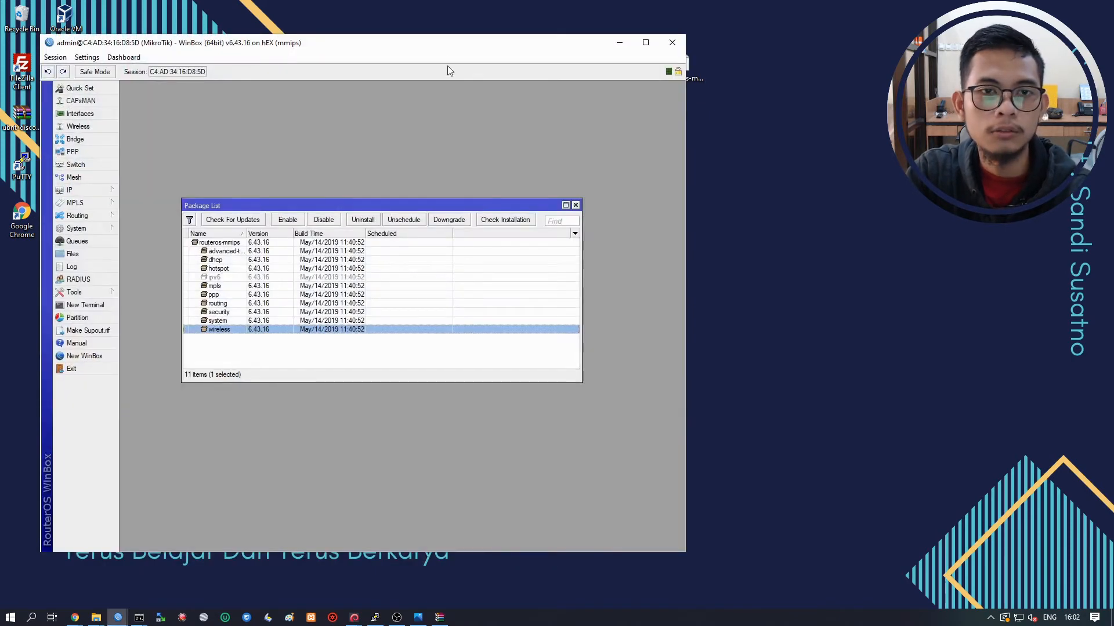
left_click_drag(434, 49, 398, 42)
left_click_drag(684, 68, 716, 70)
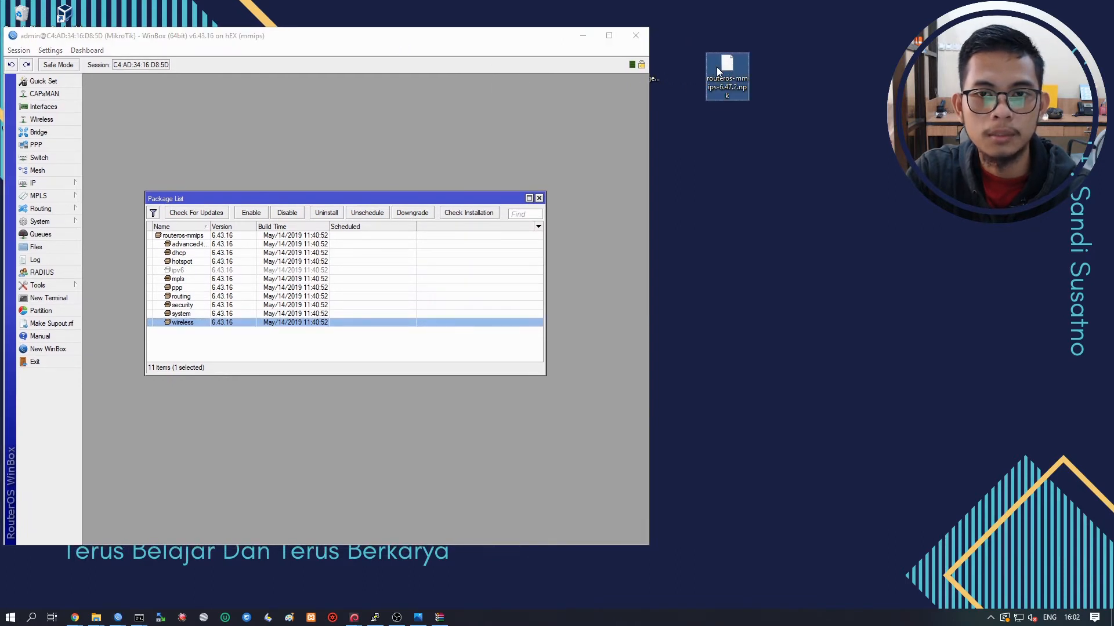
Open the router's File List and upload routeros-mmips-6.47.2.npk from the desktop into it.
left_click(45, 251)
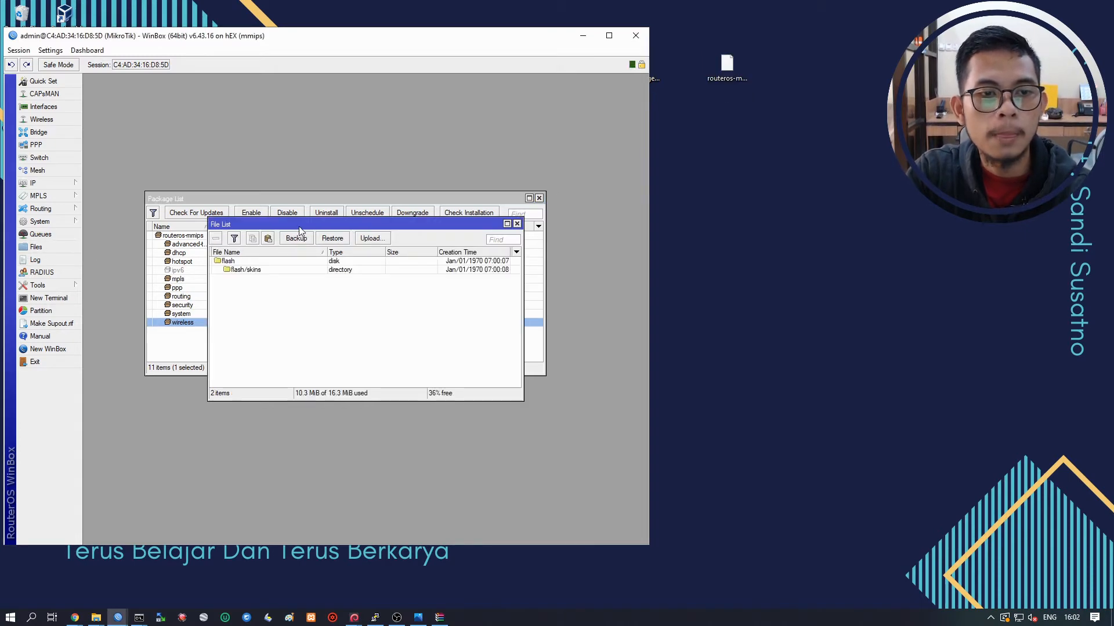
left_click_drag(298, 225, 284, 179)
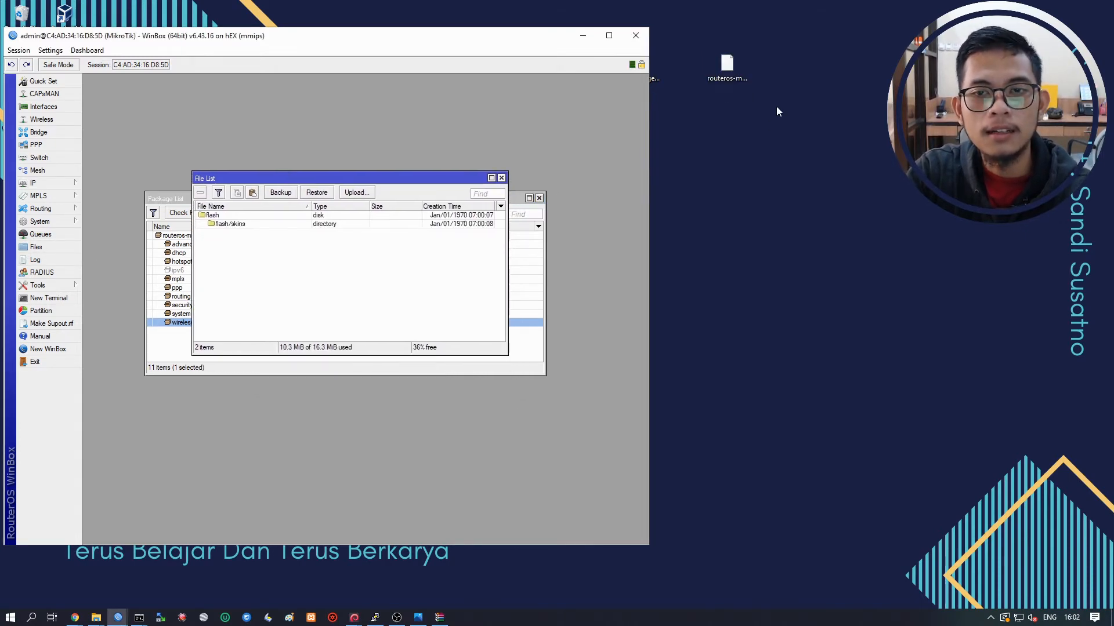
left_click_drag(733, 63, 736, 79)
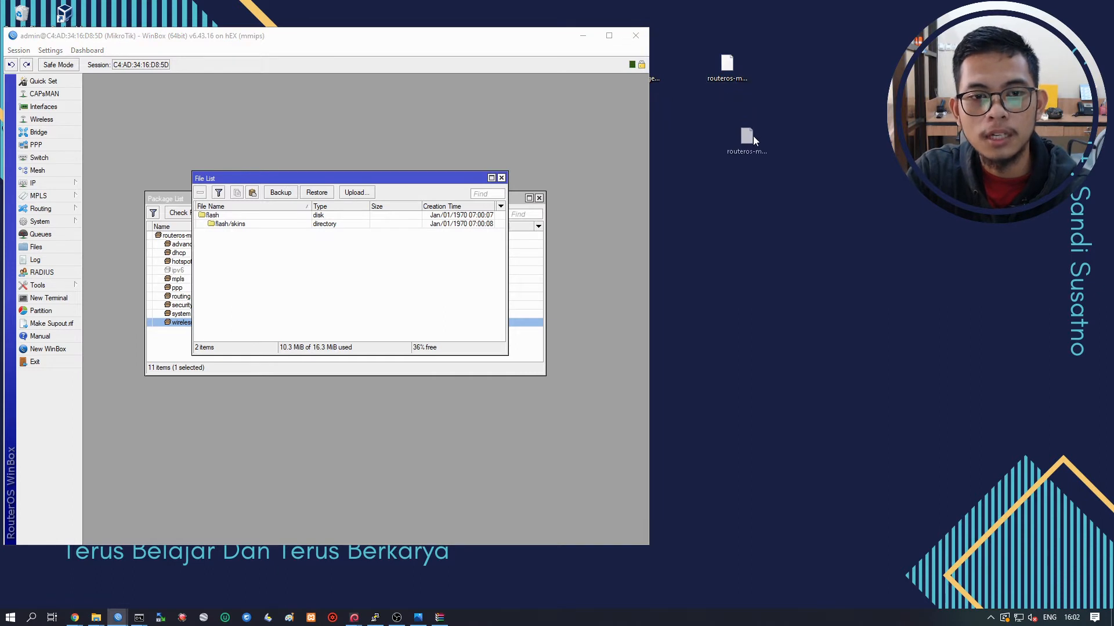
left_click_drag(752, 136, 354, 264)
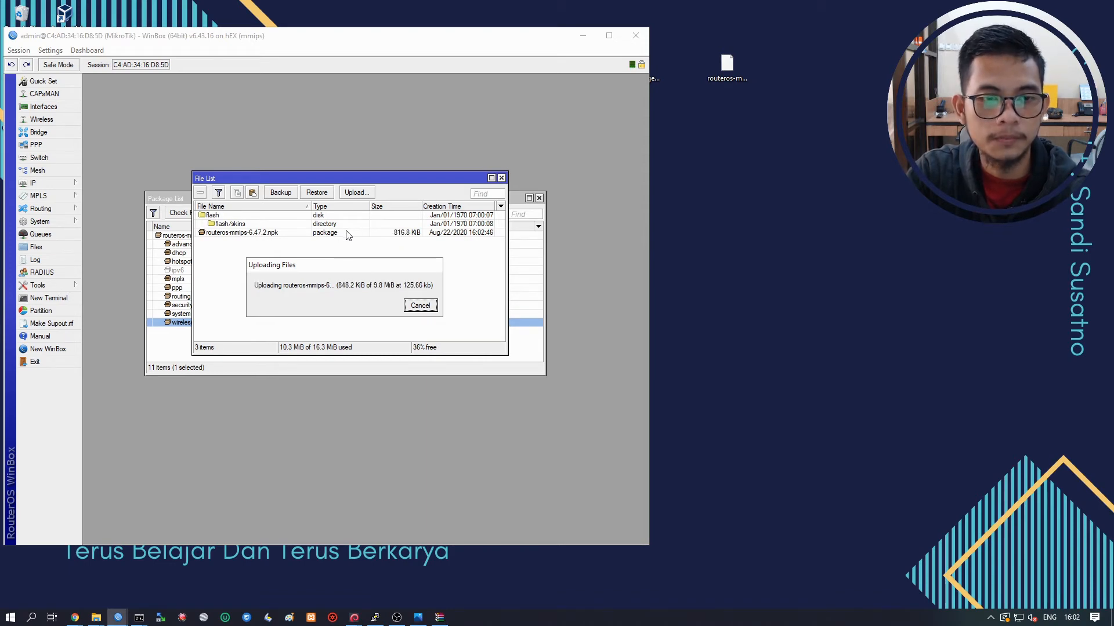
left_click(845, 162)
right_click(843, 161)
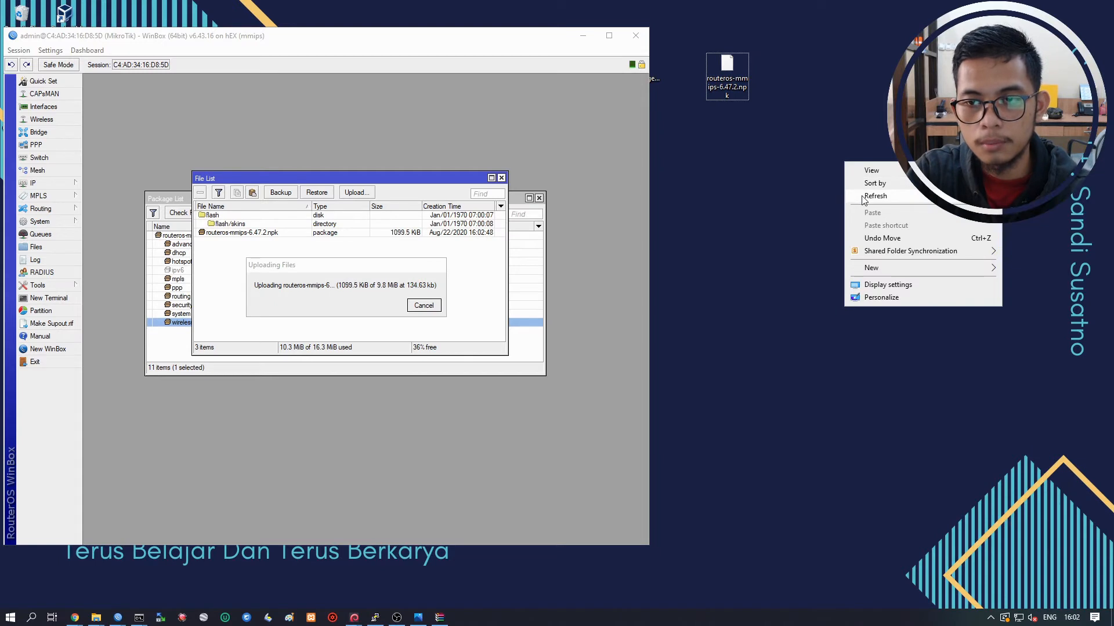
left_click(863, 197)
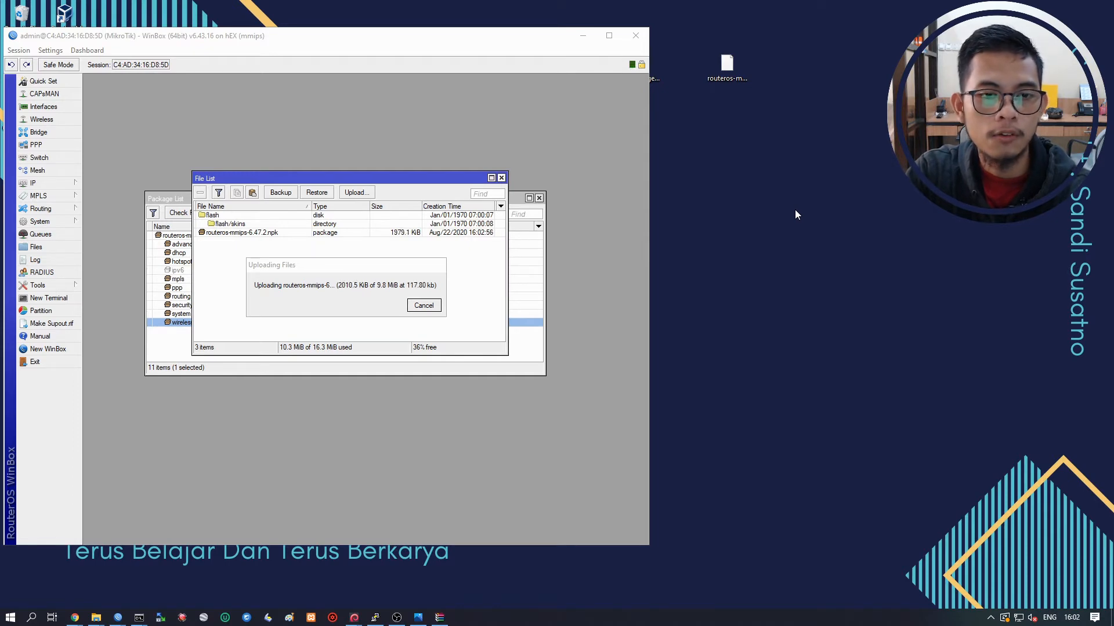
Check the file size of routeros-mmips-6.47.2.npk in its properties.
right_click(724, 83)
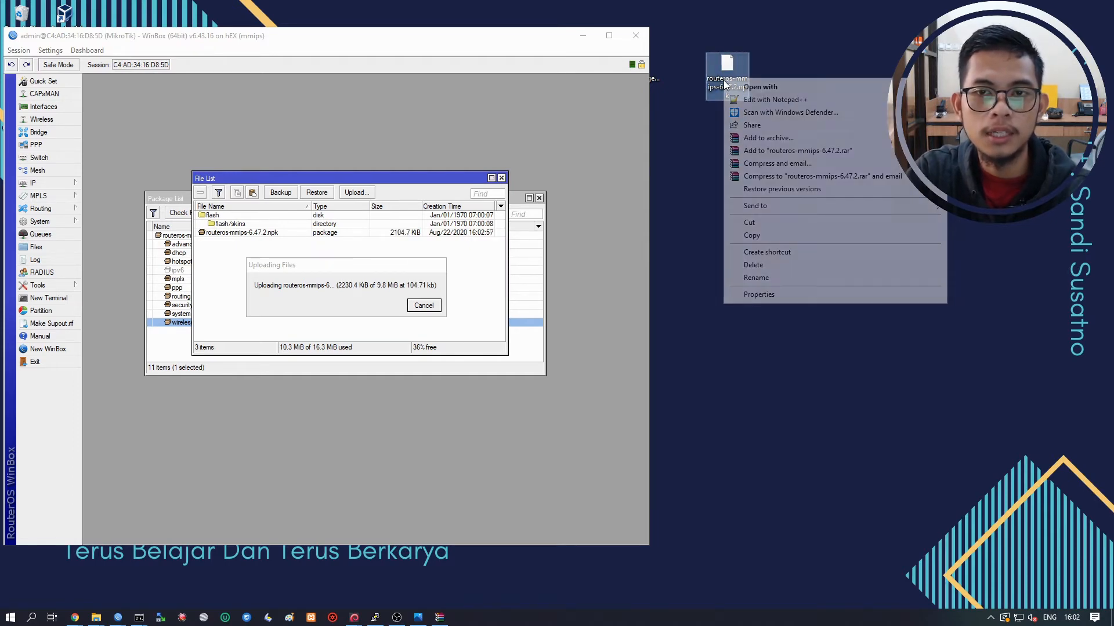
left_click(796, 296)
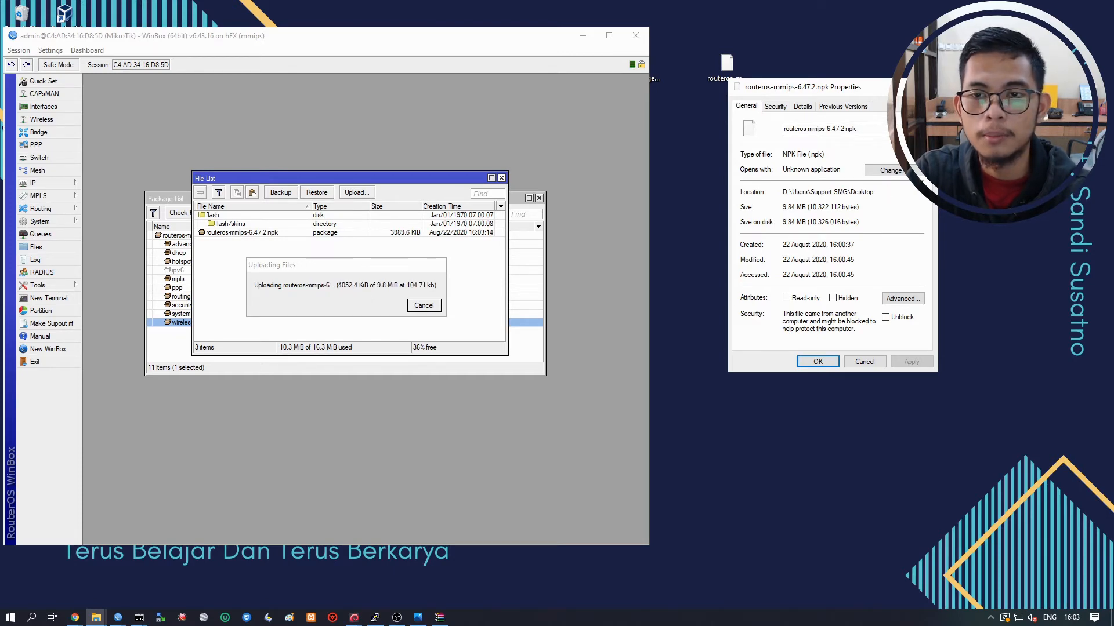
left_click(924, 87)
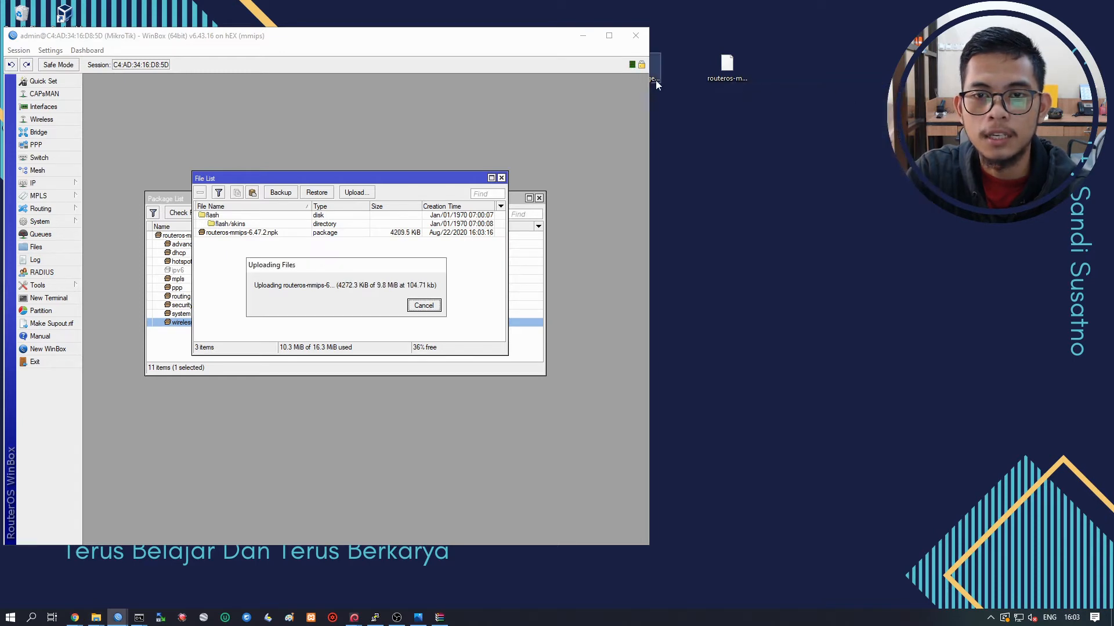
Place the all_packages archive below the routeros file on the desktop, open it and position its window beside WinBox.
left_click_drag(656, 82, 673, 90)
left_click_drag(745, 136, 744, 136)
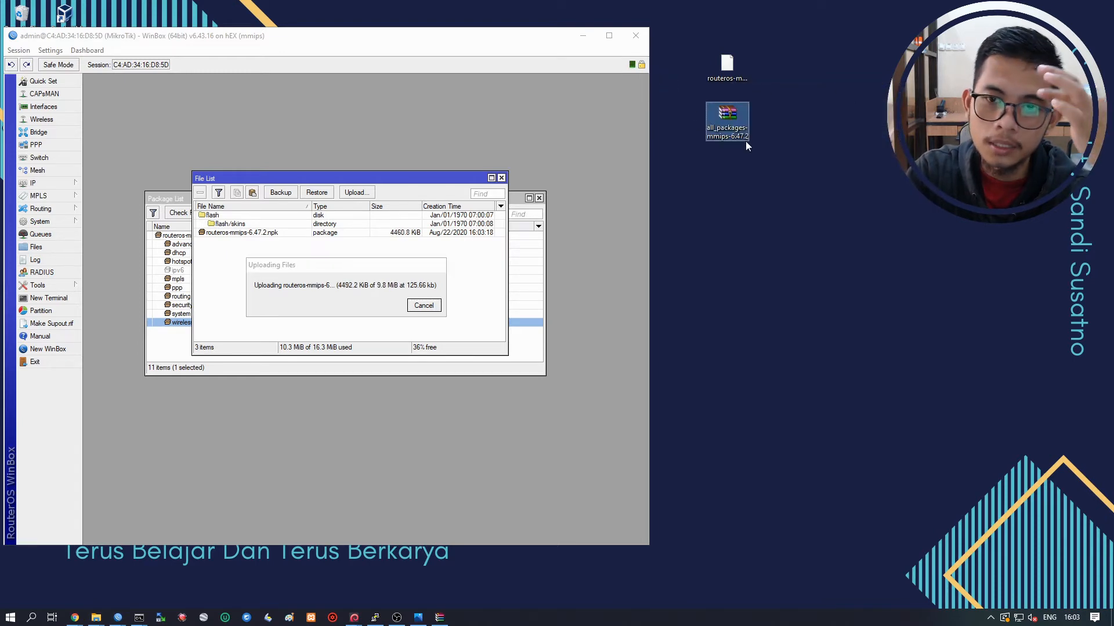
double_click(730, 127)
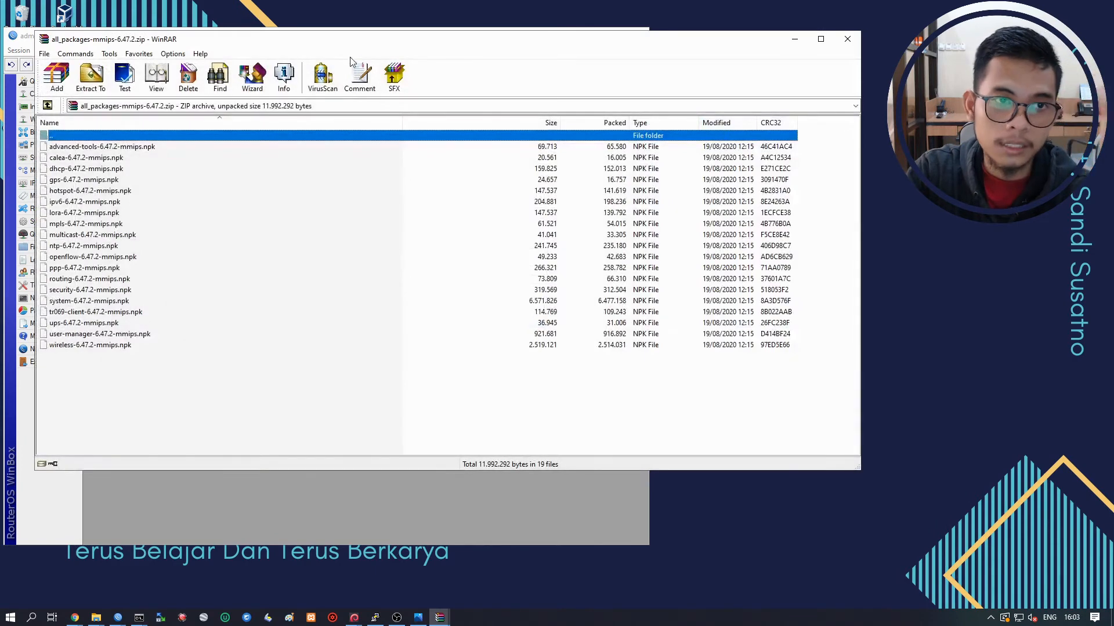
left_click_drag(300, 46, 919, 185)
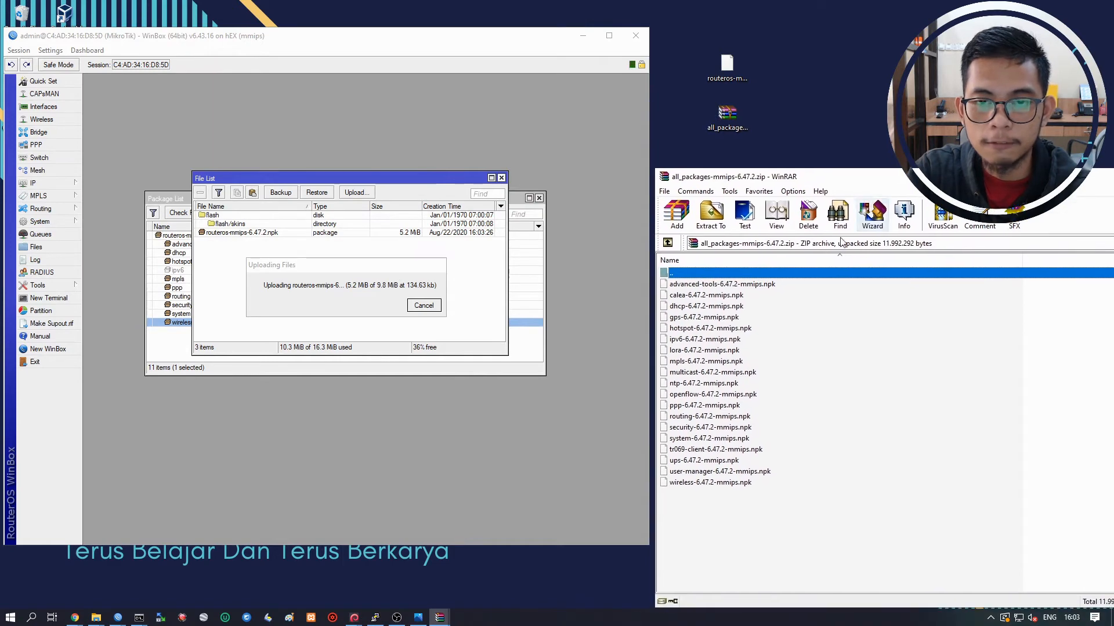
Review the individual packages in the all_packages archive alongside the router's Package List, including hotspot, routing, security and system.
left_click(694, 352)
left_click(712, 394)
left_click(732, 427)
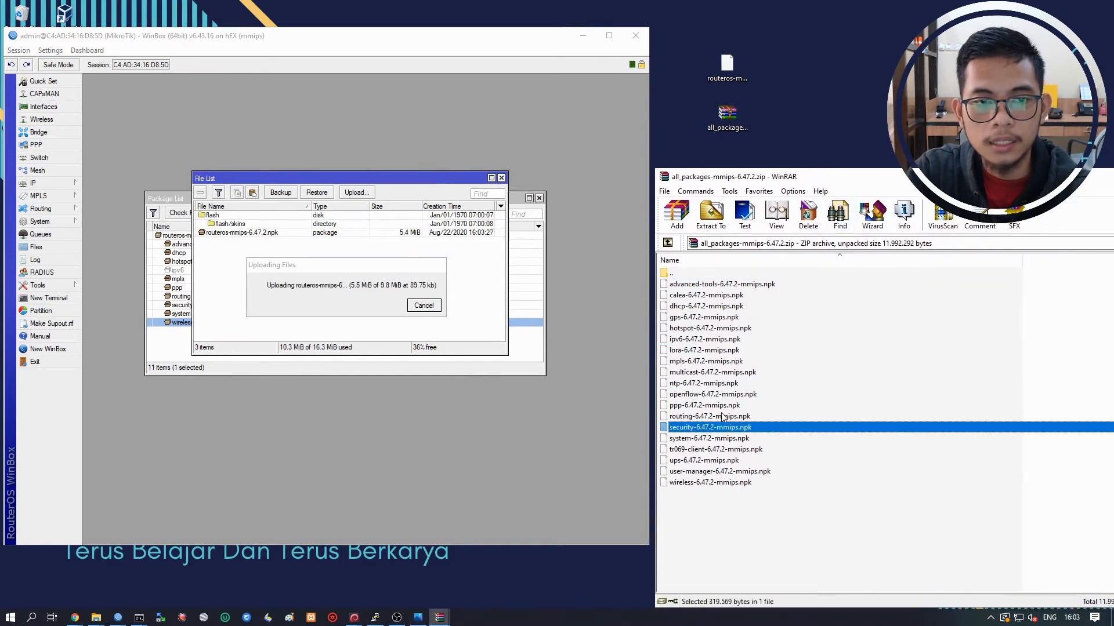
left_click(172, 201)
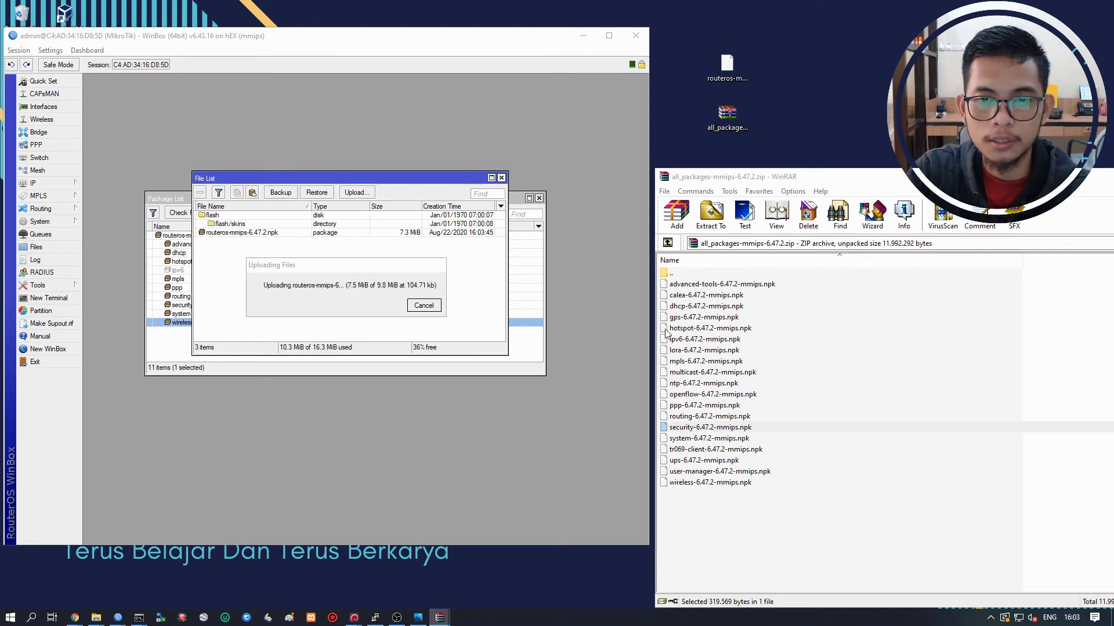
left_click(718, 350)
left_click(701, 294)
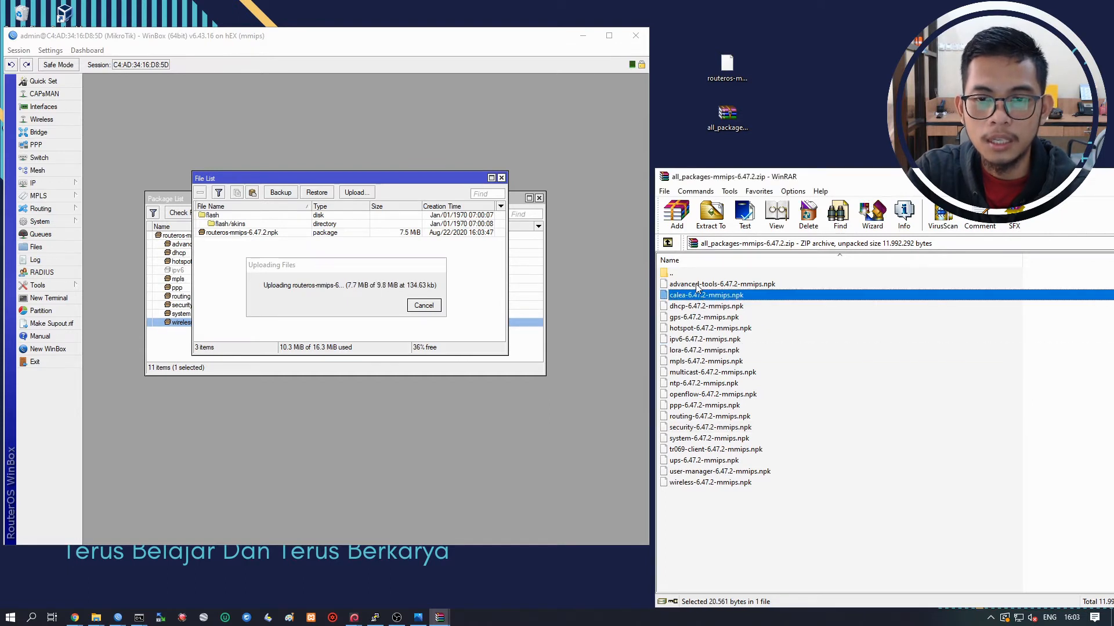
left_click(697, 285)
left_click(694, 330)
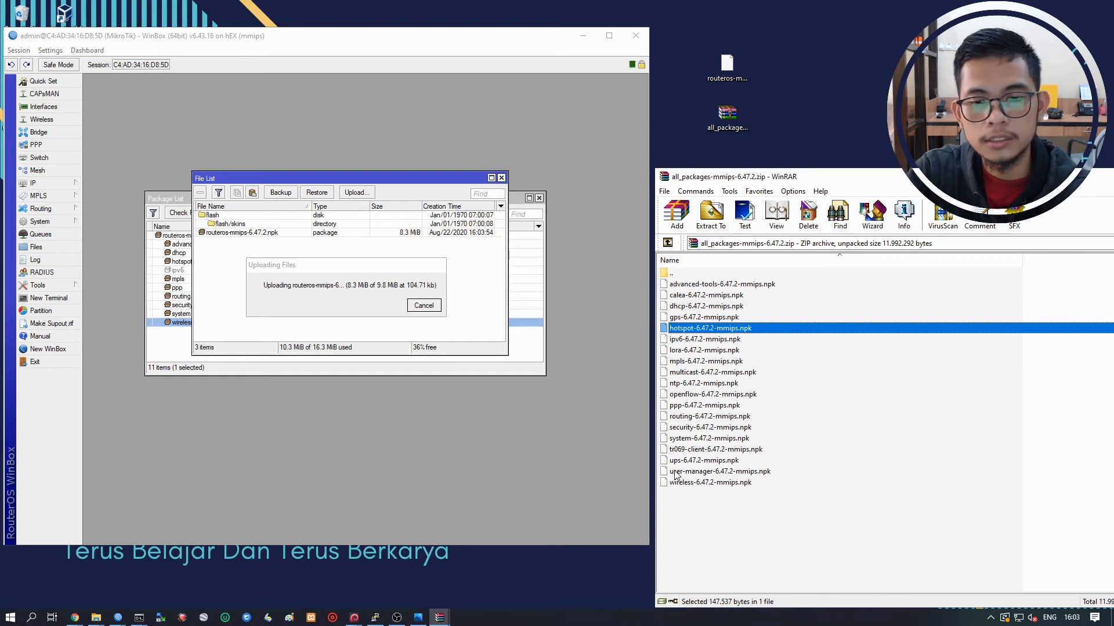
left_click(696, 450)
left_click(690, 428)
left_click(686, 417)
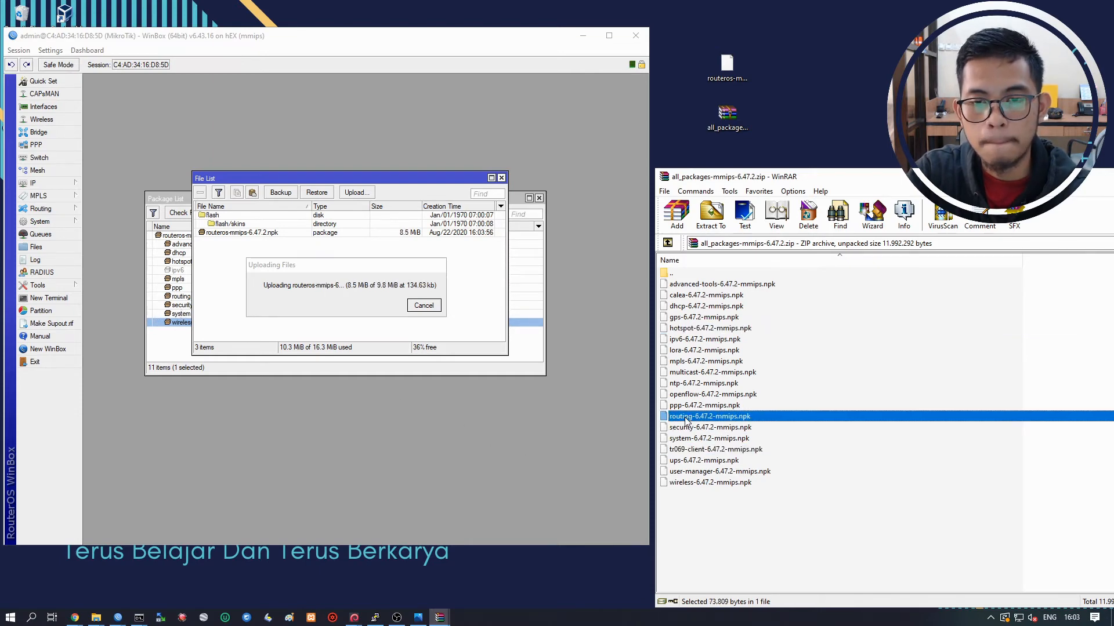
left_click(690, 429)
left_click(695, 437)
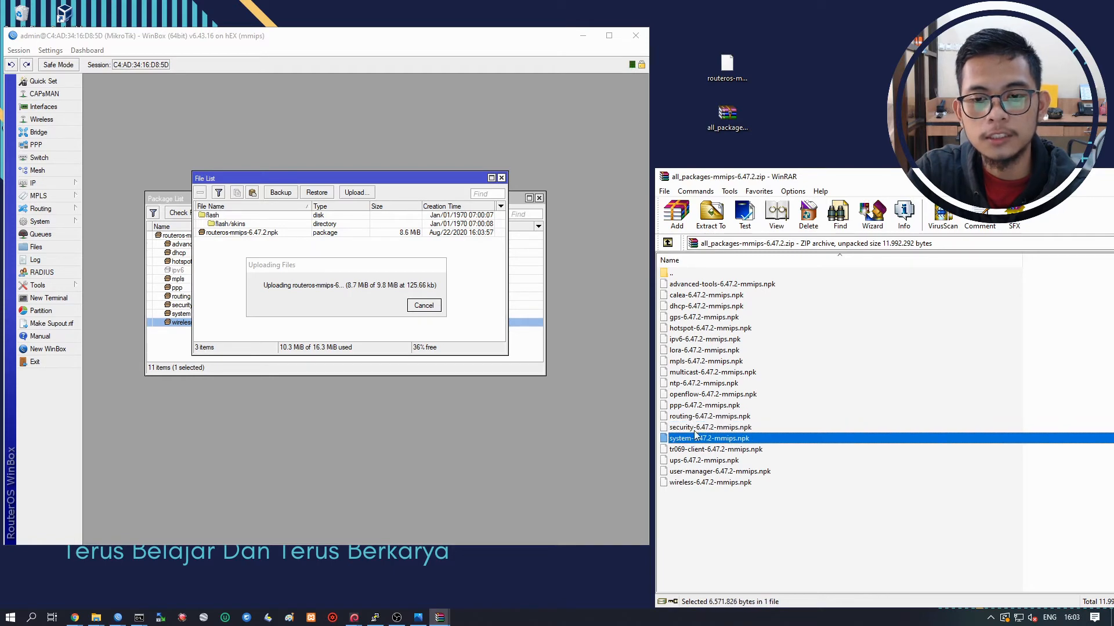
Inspect the ipv6 package in the all_packages archive and close the archive window.
left_click(734, 339)
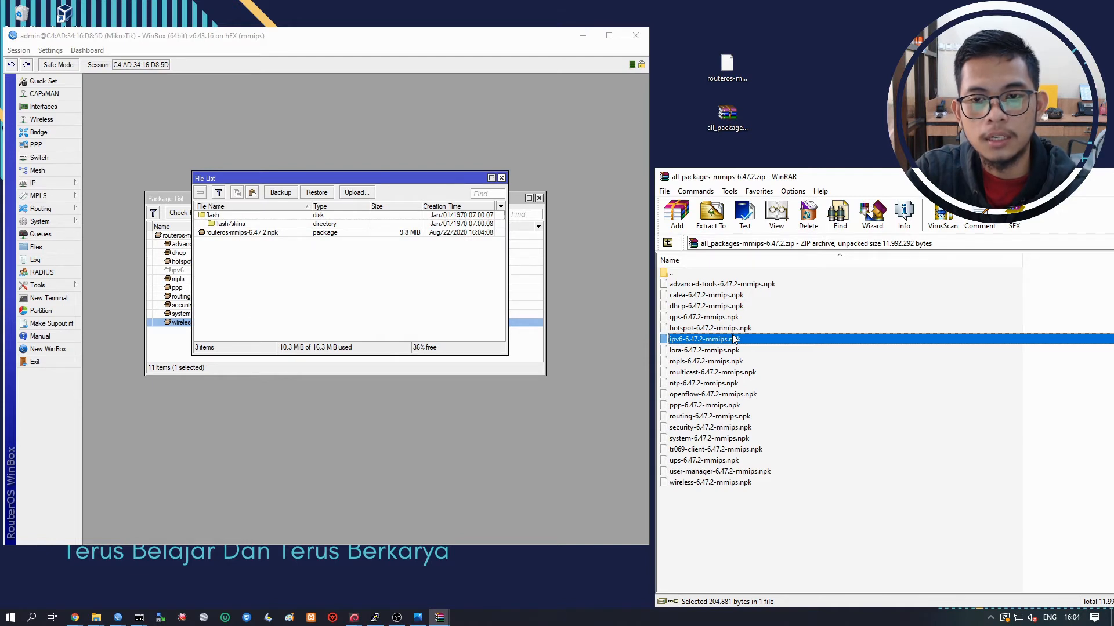
left_click_drag(761, 181, 262, 148)
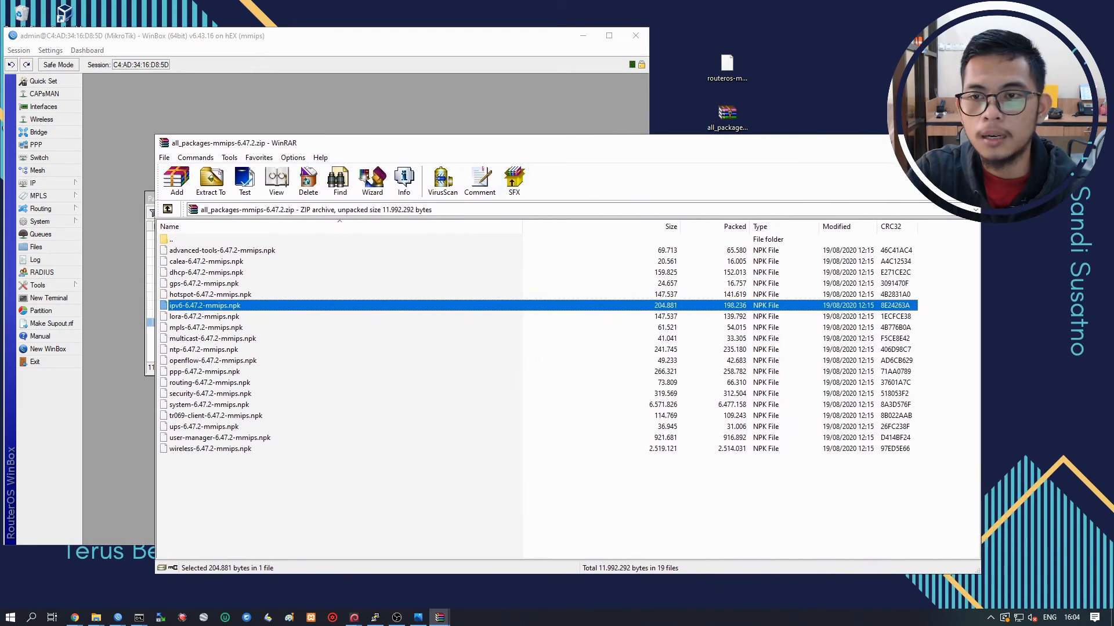
left_click(967, 144)
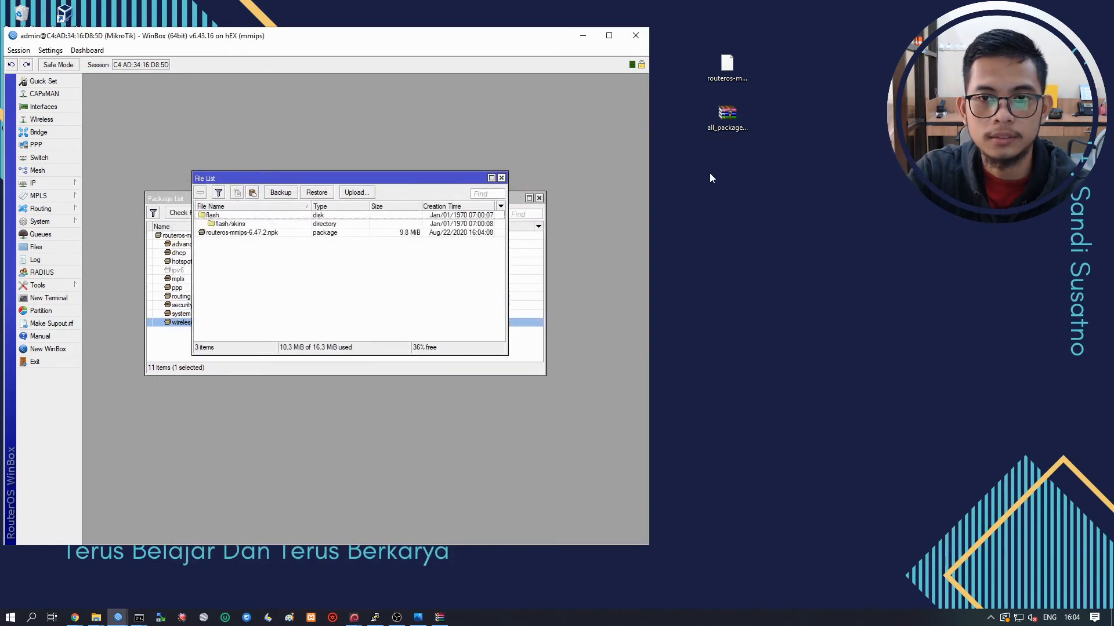
left_click(730, 163)
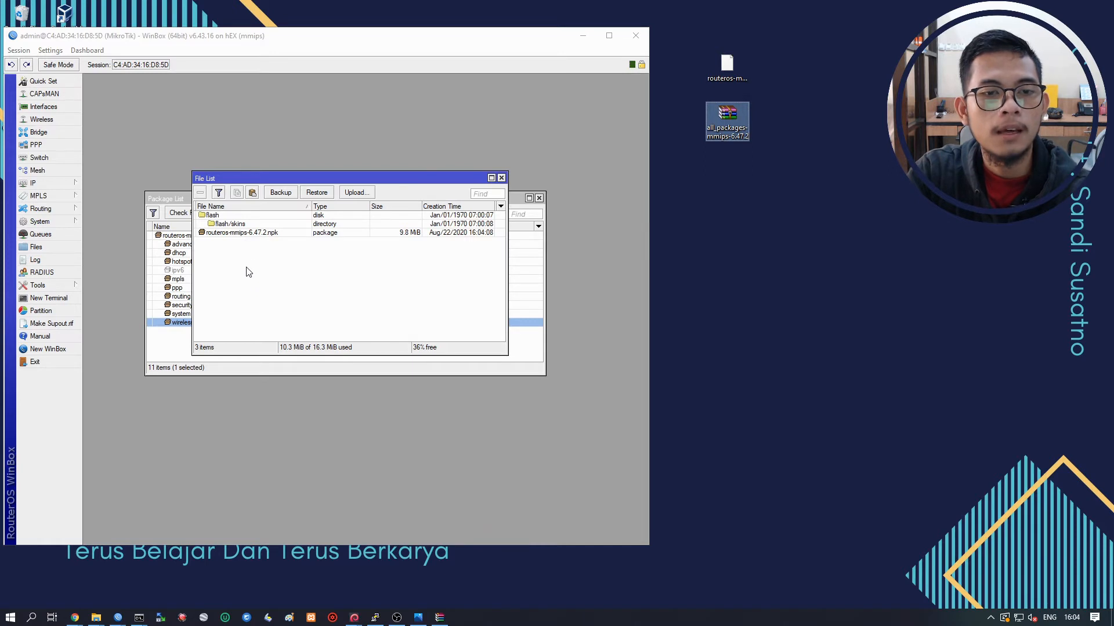
Check the details of the uploaded routeros-mmips-6.47.2.npk and close its details, the File List and the Package List.
double_click(239, 233)
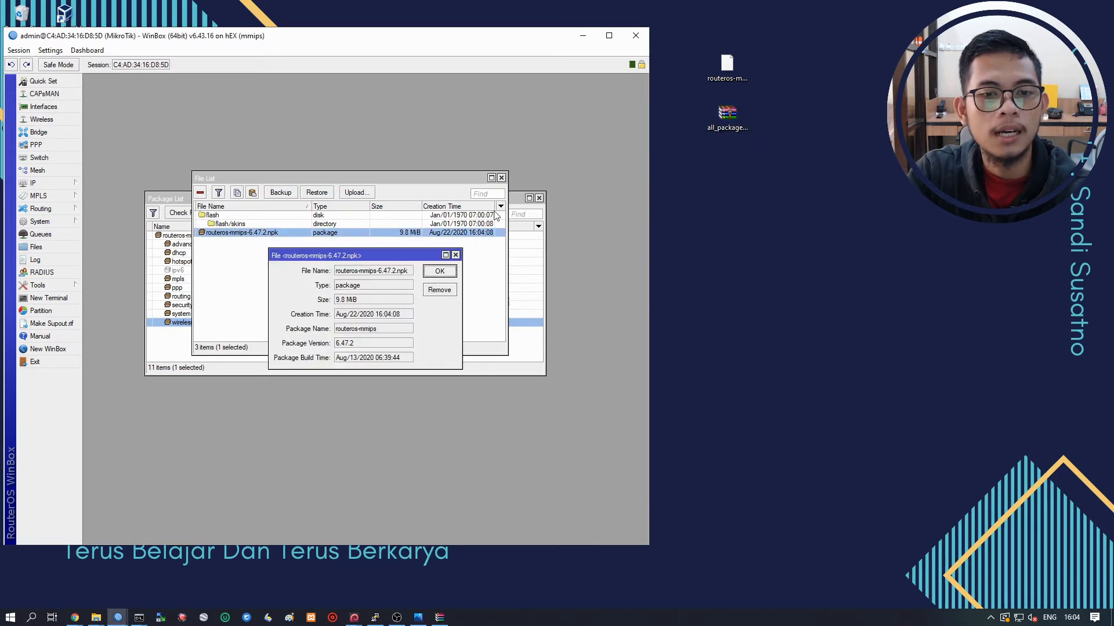
left_click(501, 178)
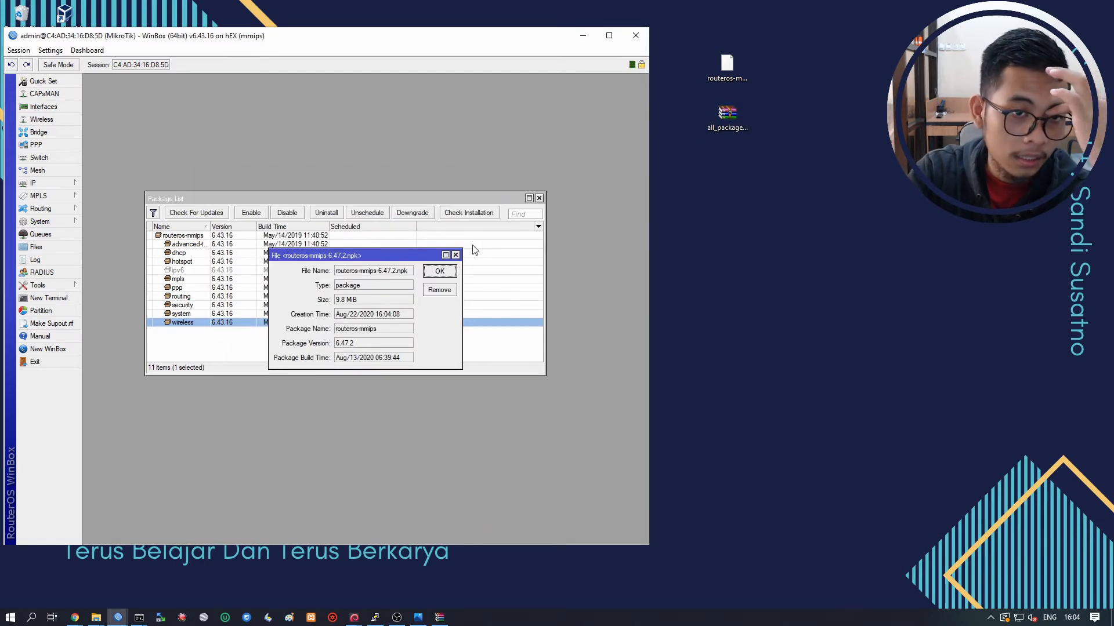
left_click(456, 255)
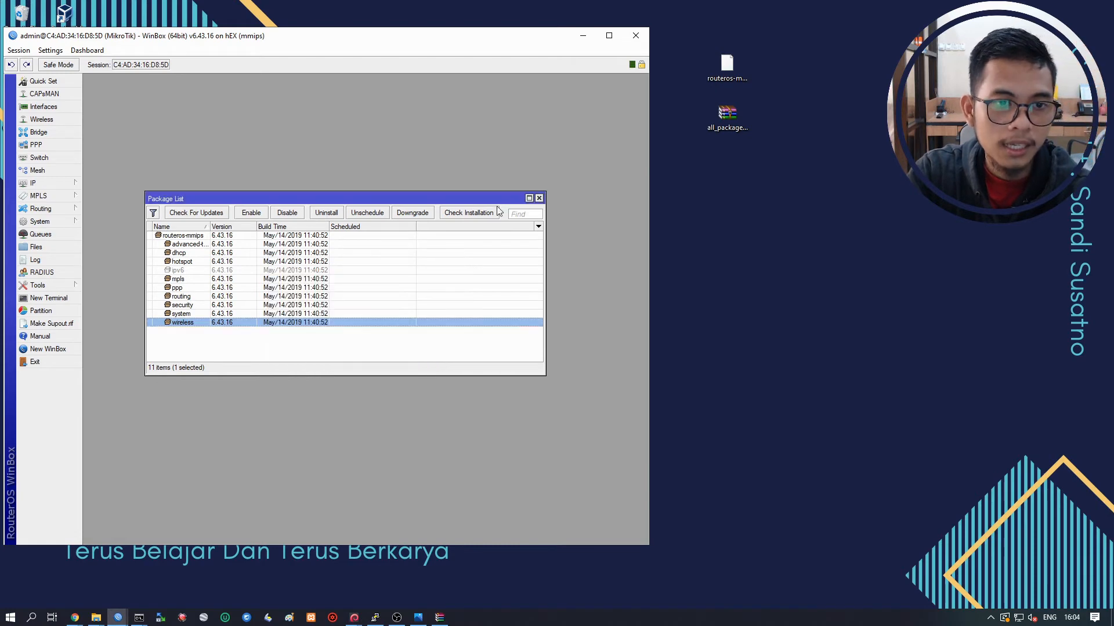
left_click(539, 199)
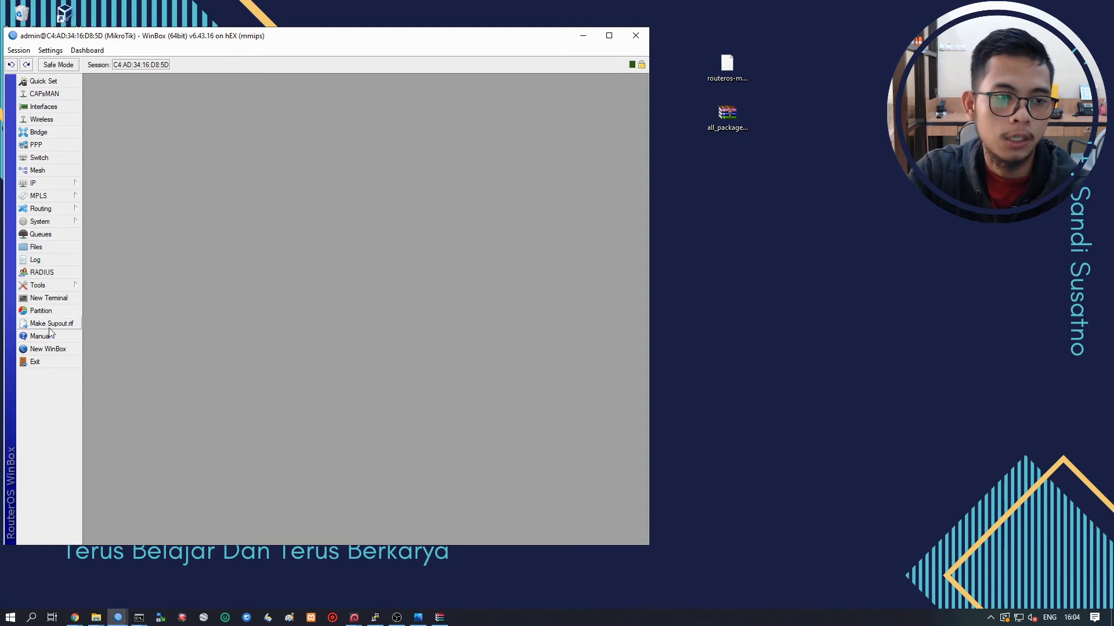
Reboot the router to install the uploaded package and close its WinBox session window.
left_click(58, 222)
left_click(127, 415)
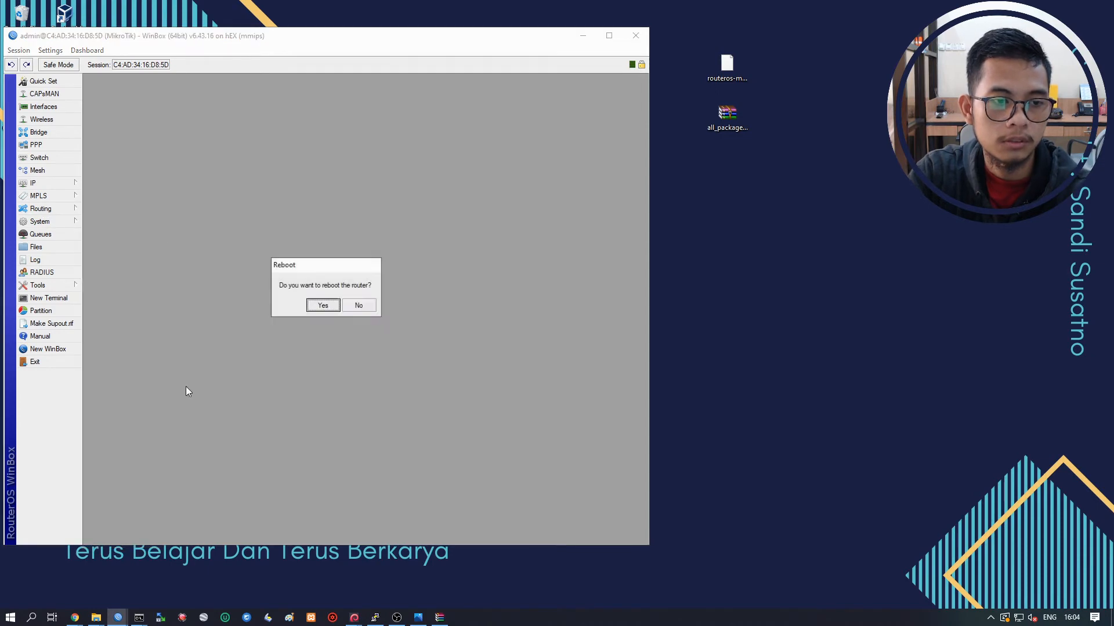
left_click(313, 308)
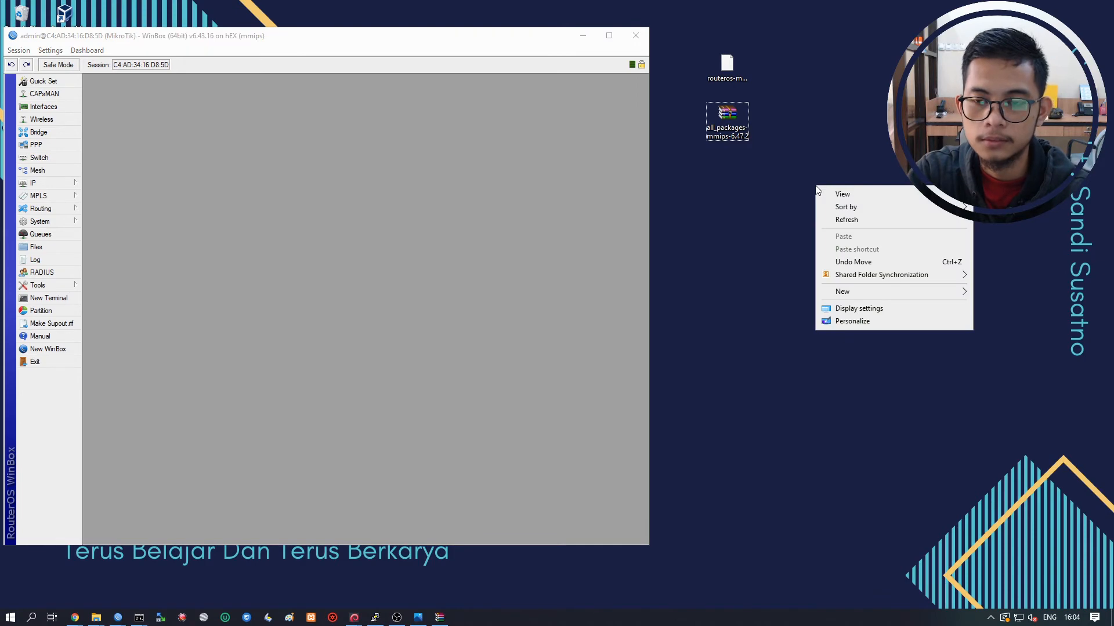
left_click(833, 174)
right_click(833, 174)
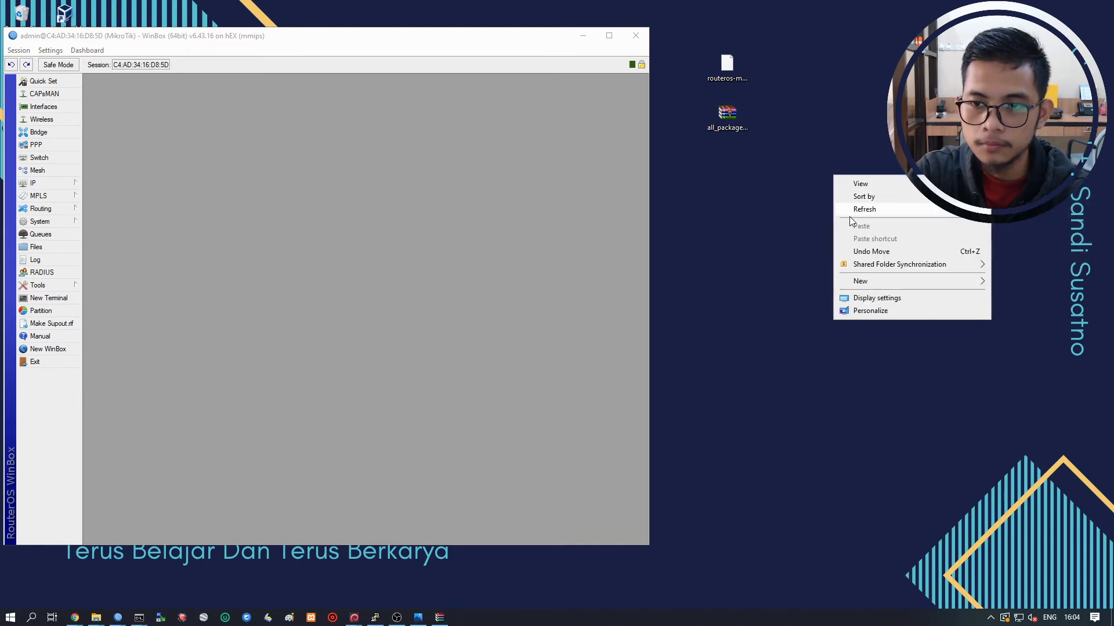
left_click(849, 214)
left_click(635, 35)
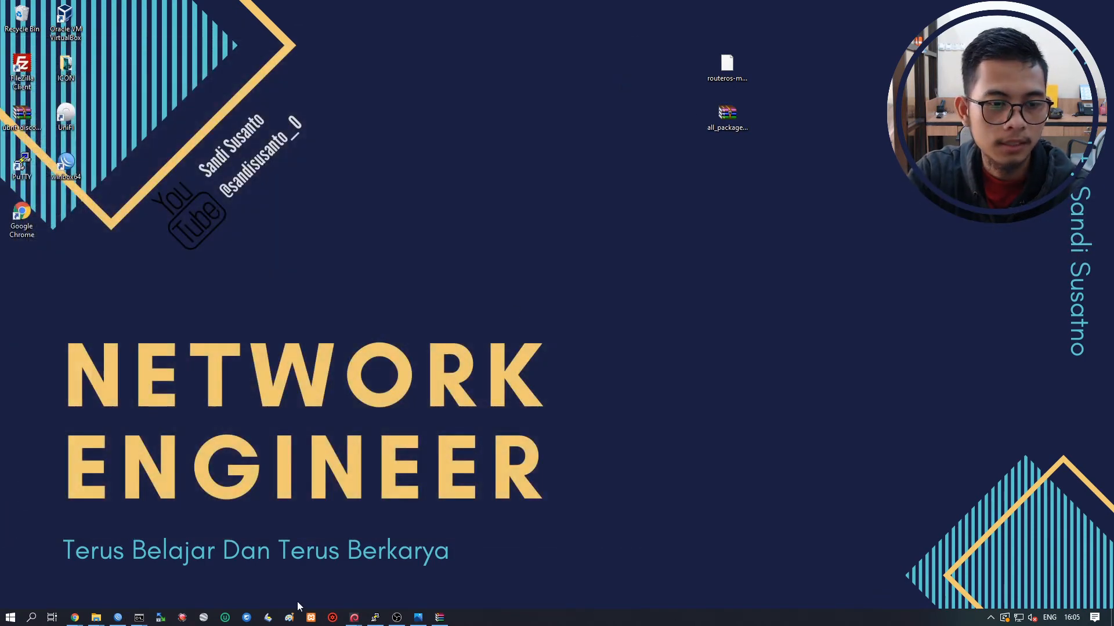
Reopen the WinBox login window and keep refreshing the neighbor list until the rebooted MikroTik router is listed again.
left_click(117, 617)
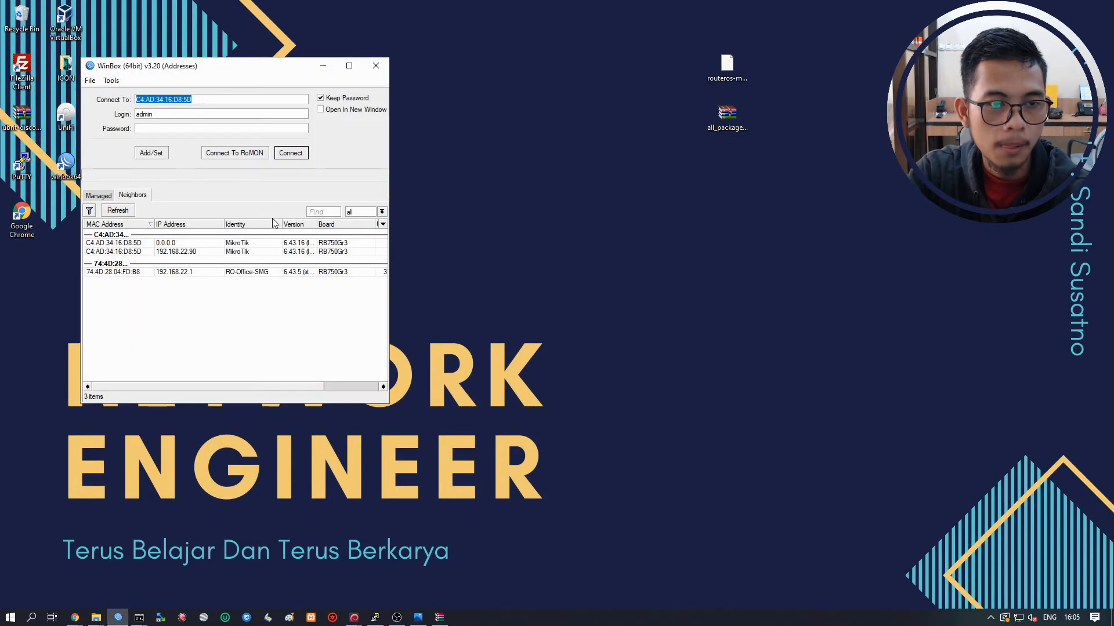
left_click(128, 212)
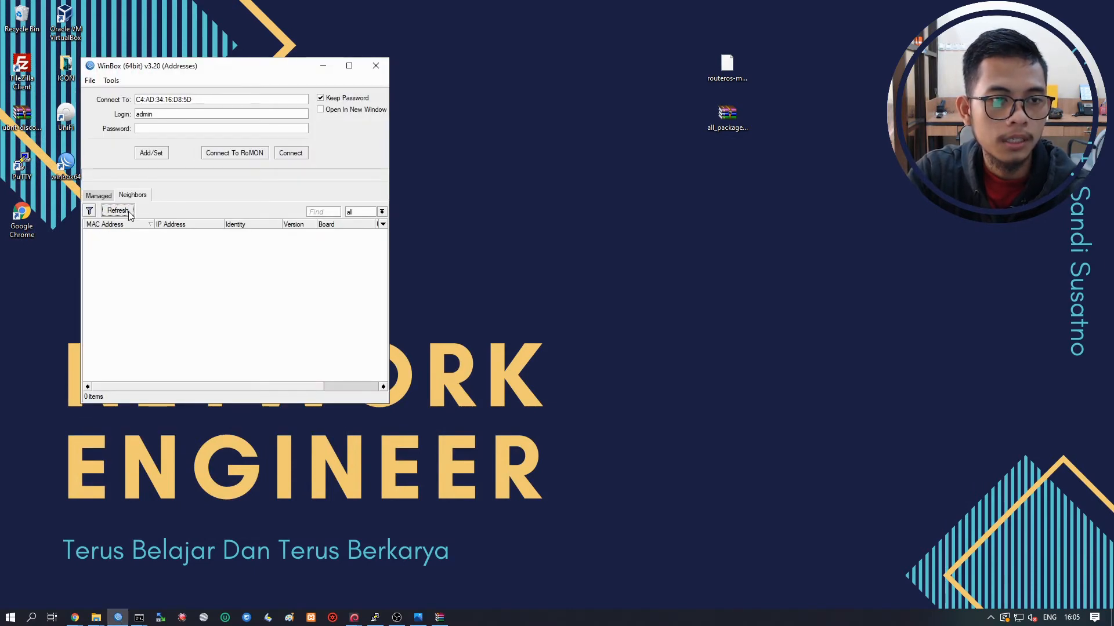
left_click(129, 212)
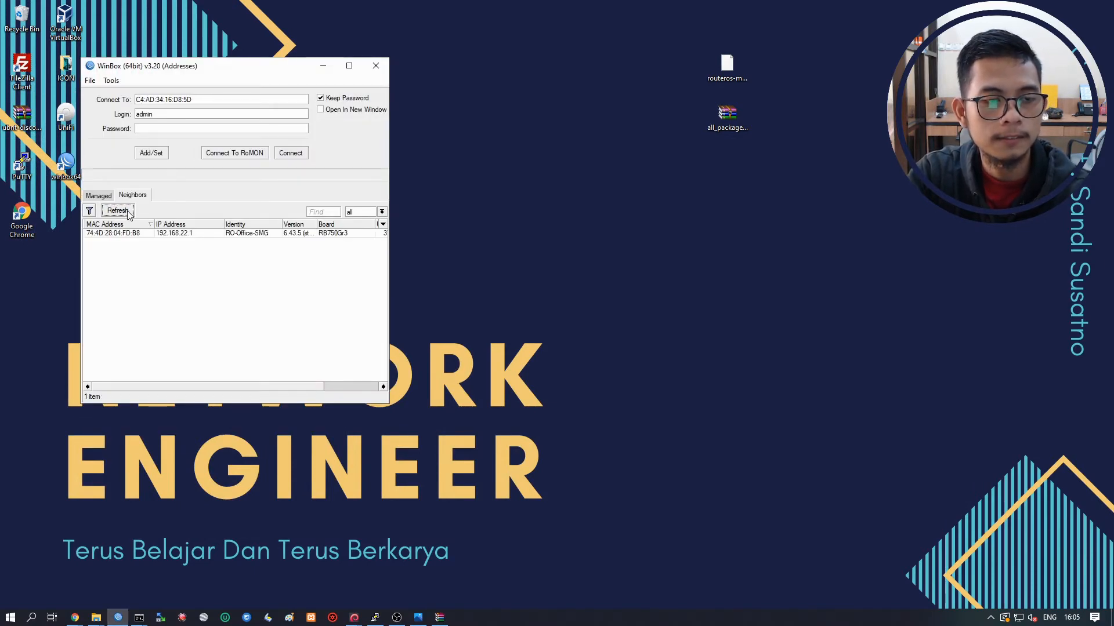
left_click(128, 212)
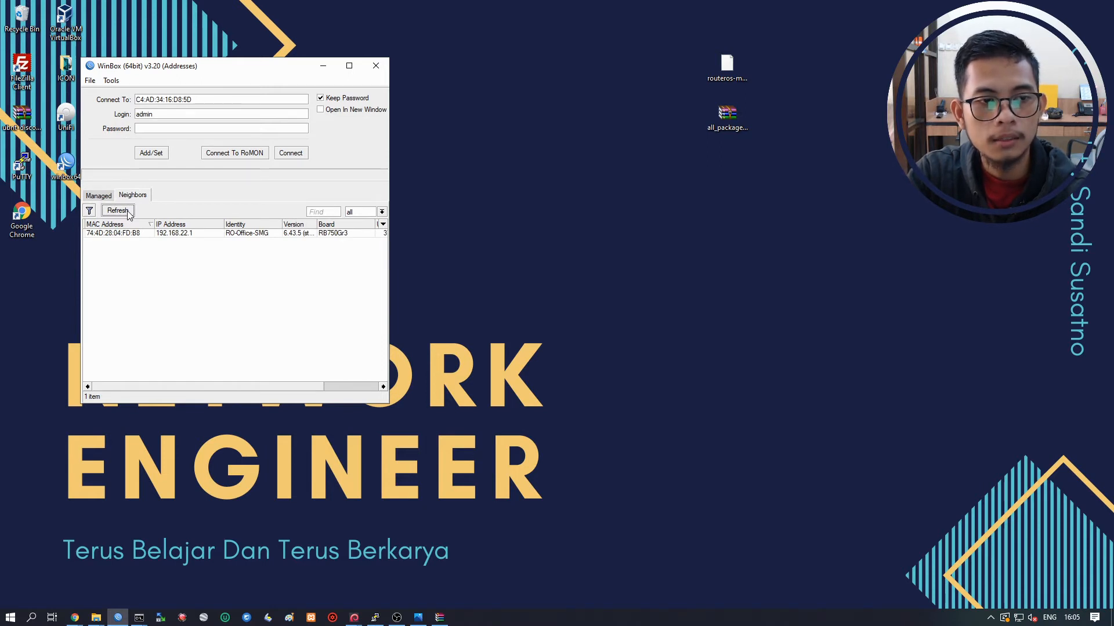
left_click(129, 212)
left_click(128, 214)
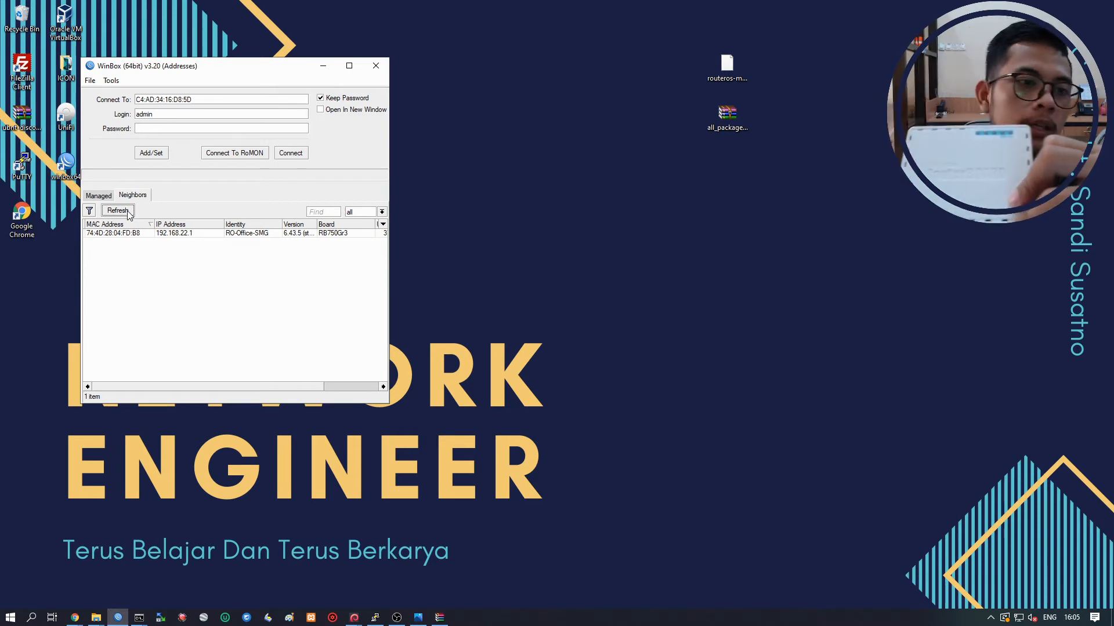
left_click(118, 210)
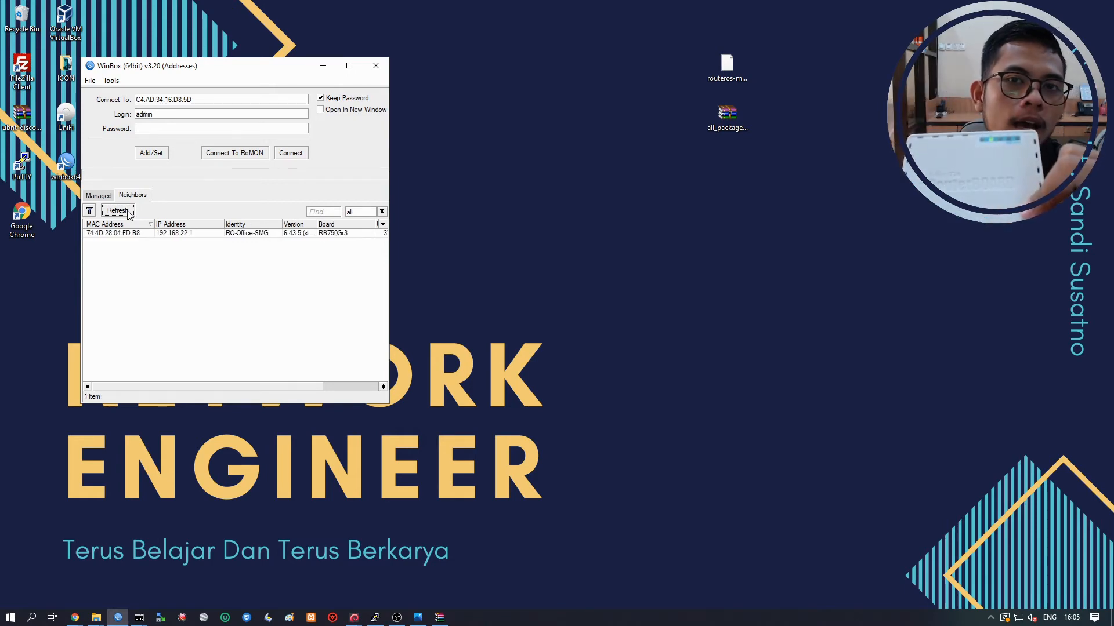
left_click(117, 211)
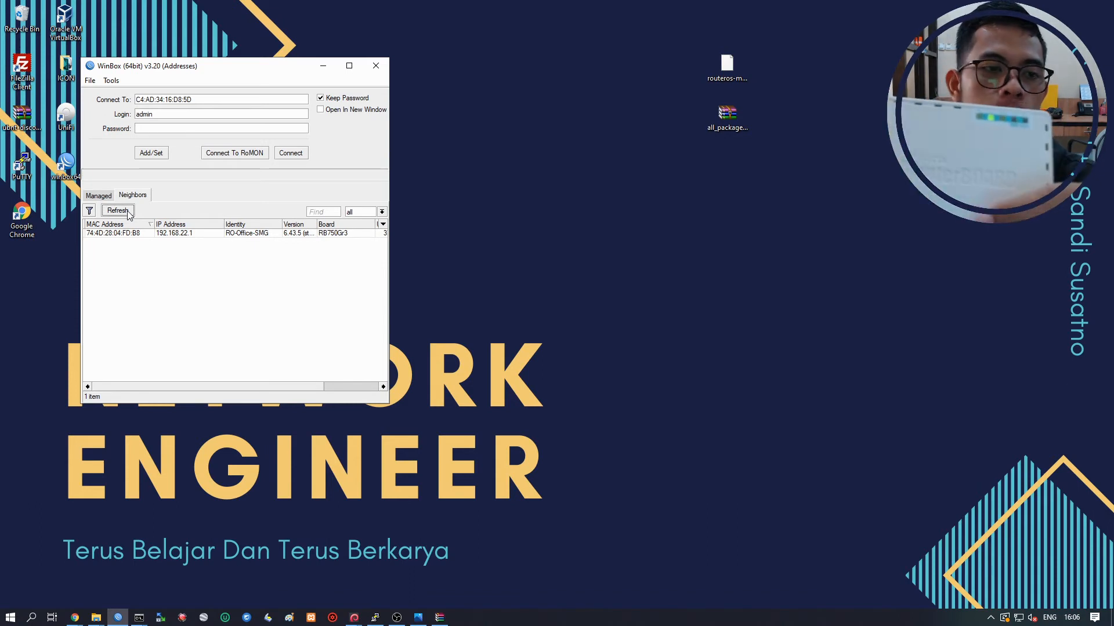
left_click(128, 211)
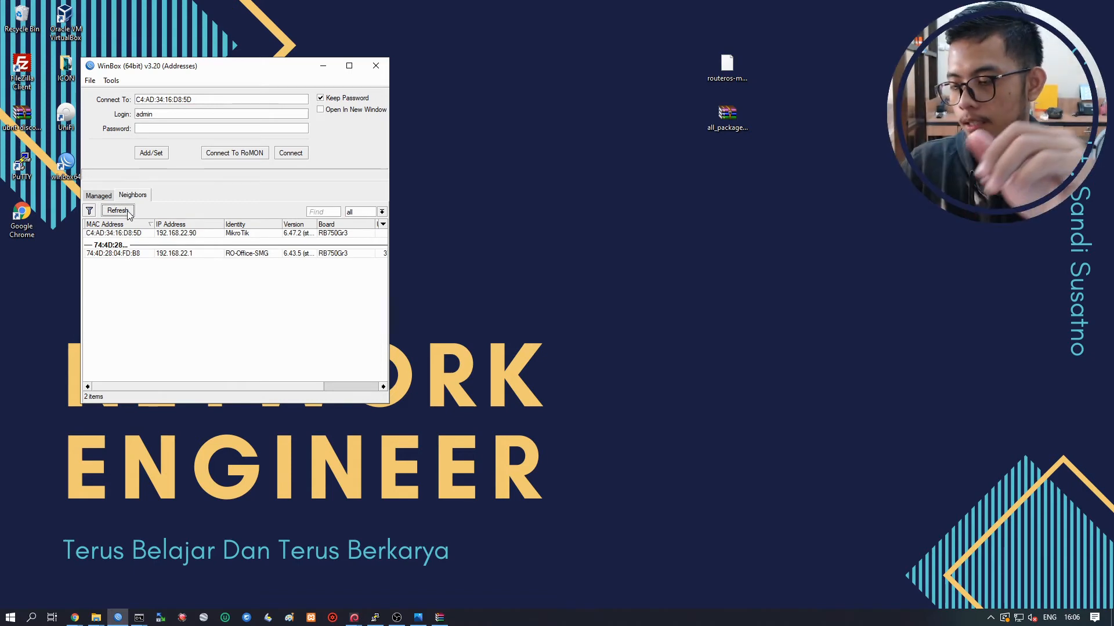
Connect to the MikroTik neighbor by its MAC address as admin and reposition the session window.
left_click(144, 234)
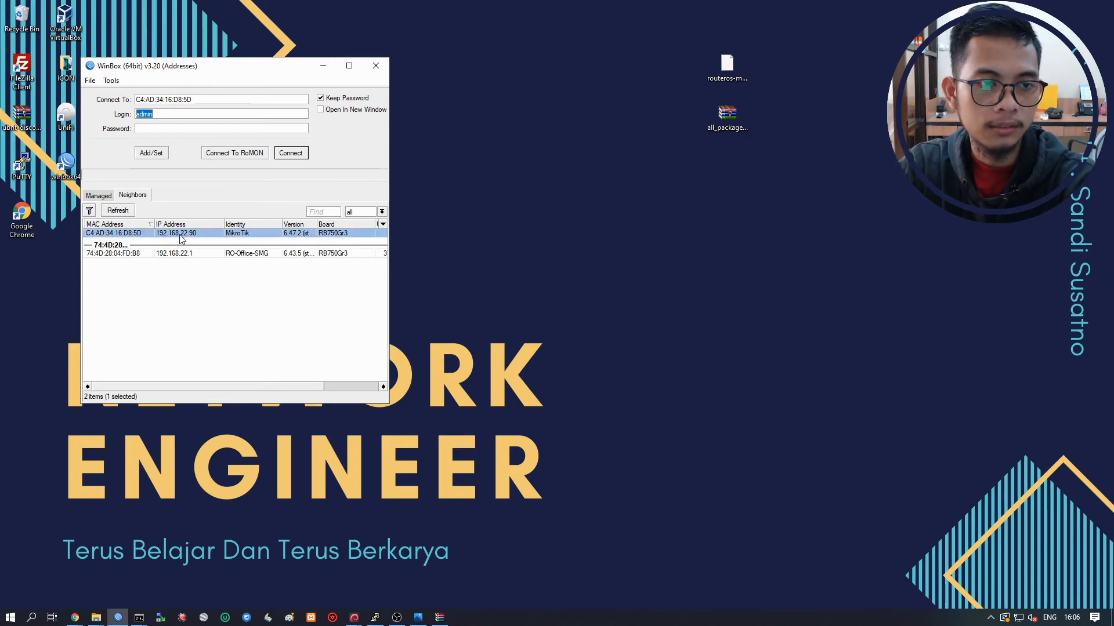
left_click(182, 238)
left_click(127, 235)
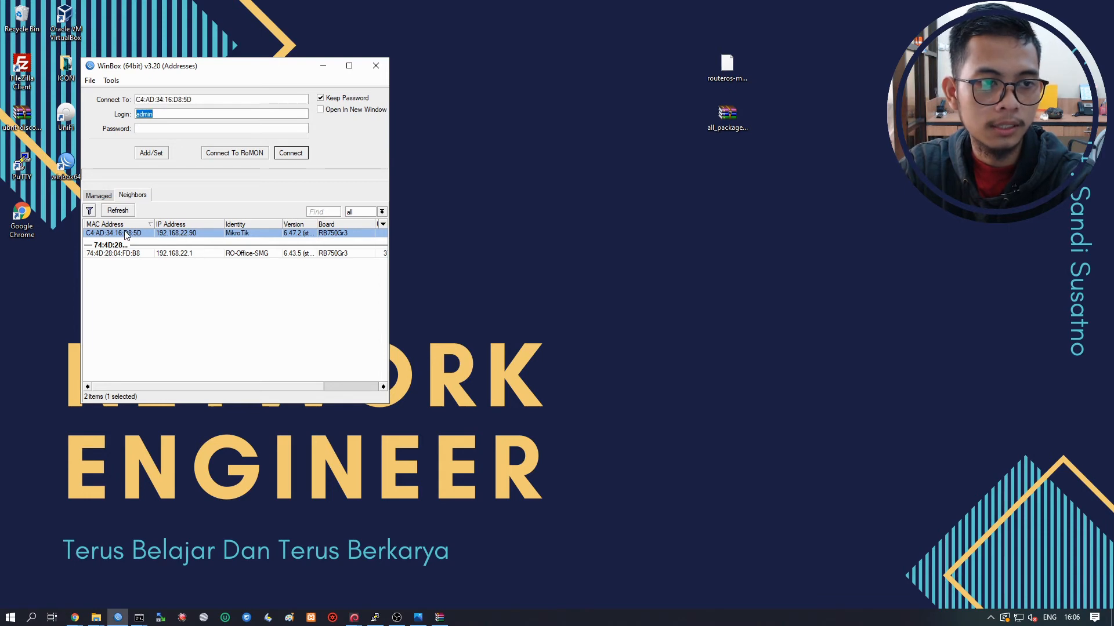
left_click(185, 239)
left_click(139, 235)
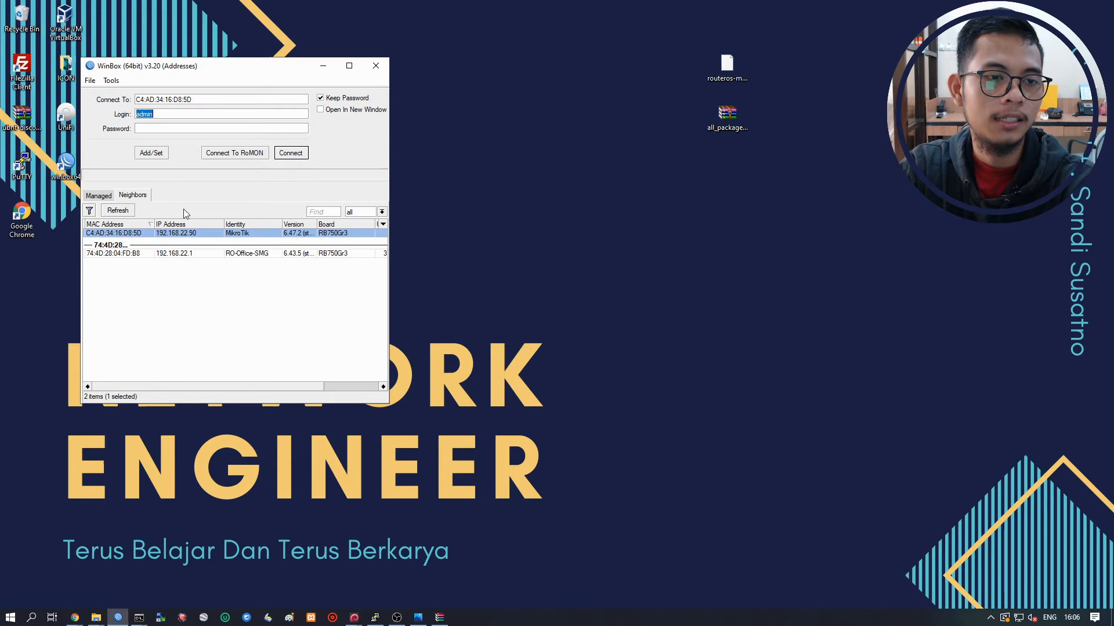
left_click(292, 153)
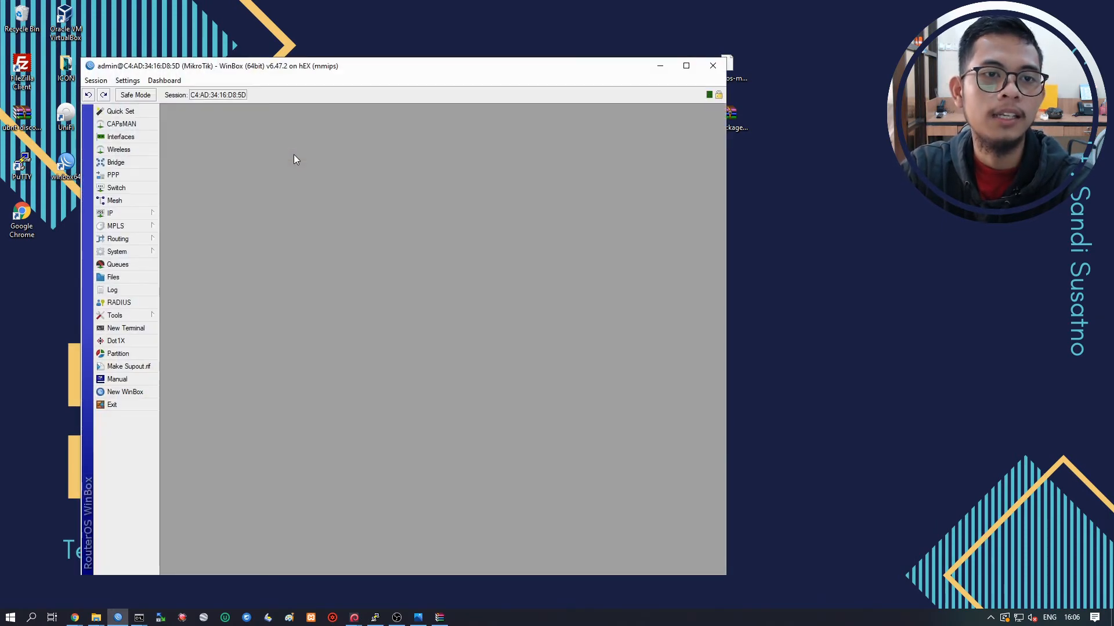
left_click_drag(311, 68, 292, 47)
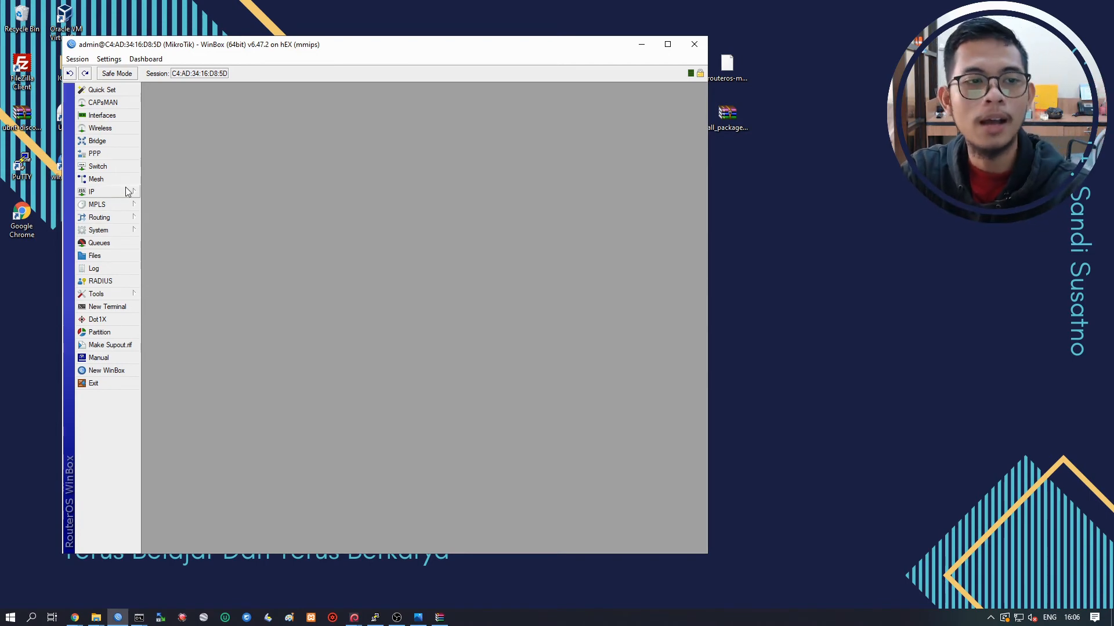
Open the router's Package List and check the installed versions of the routeros-mmips bundle and its packages.
left_click(123, 229)
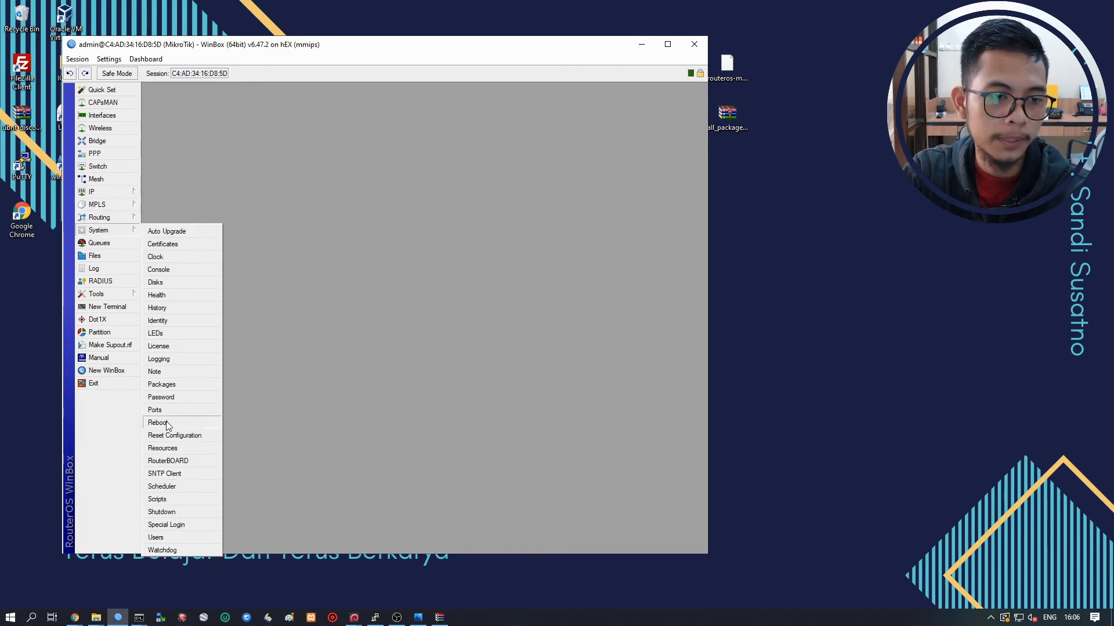
left_click(174, 385)
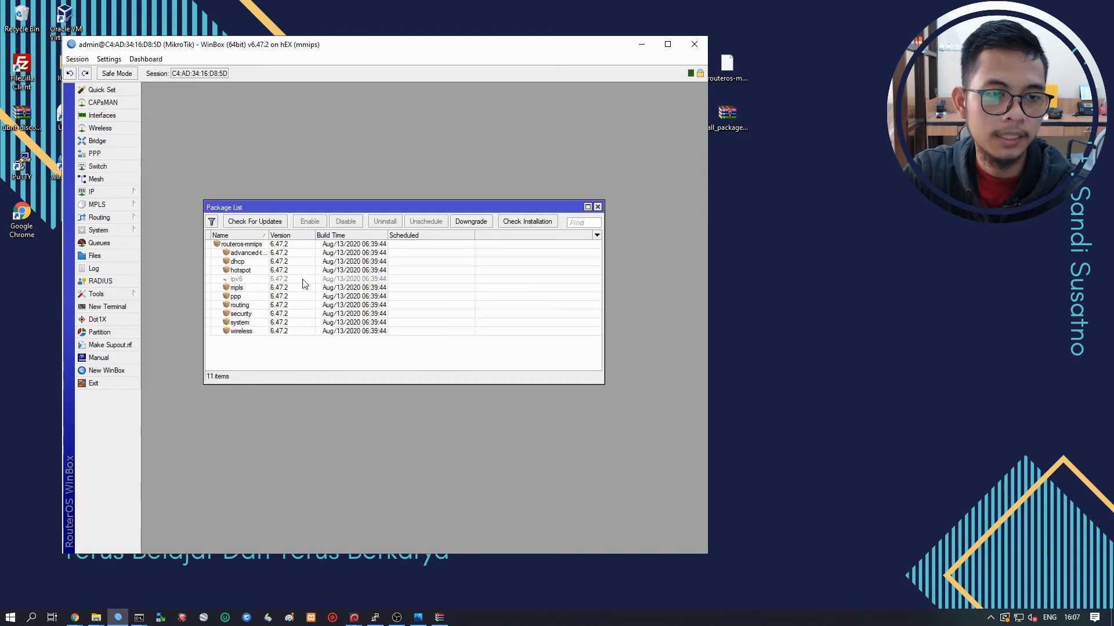
left_click(289, 255)
left_click(284, 269)
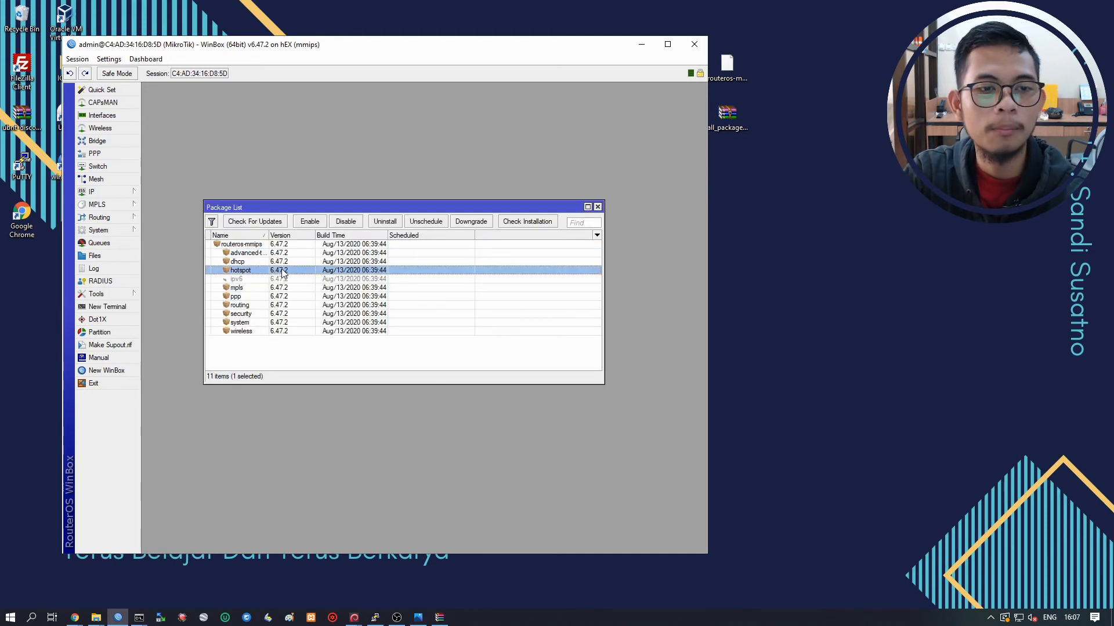
left_click(280, 246)
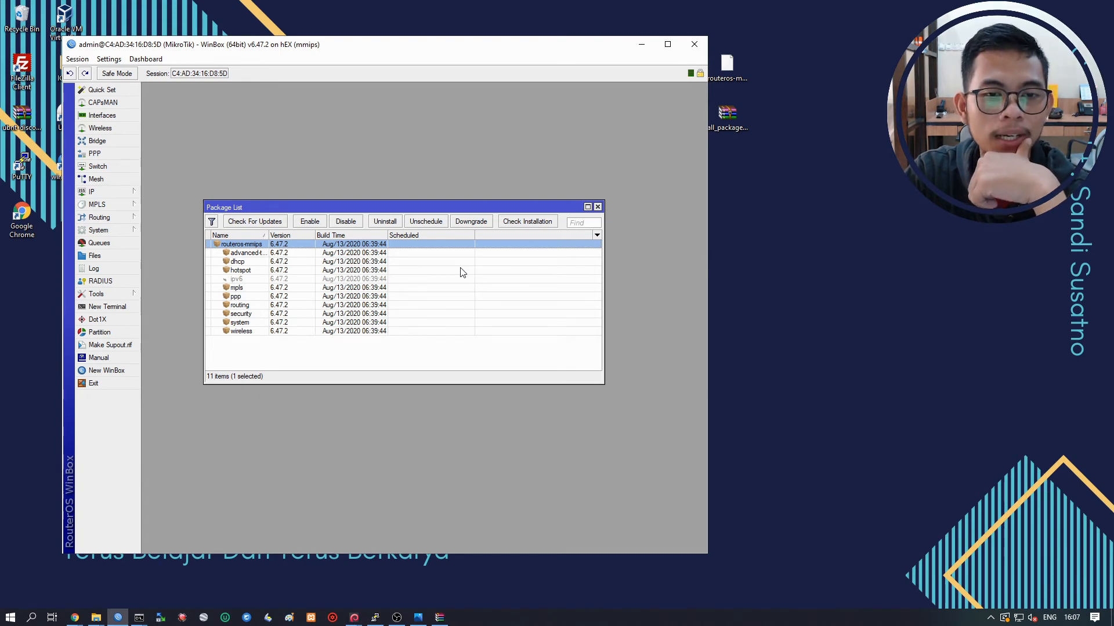
left_click(473, 225)
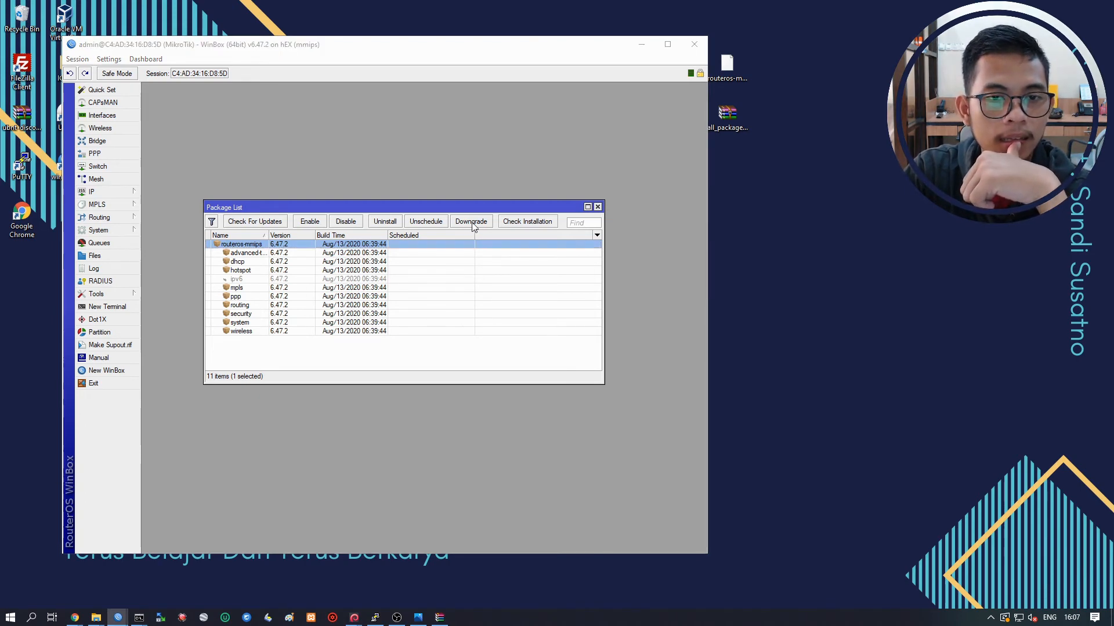
left_click(453, 317)
left_click(525, 288)
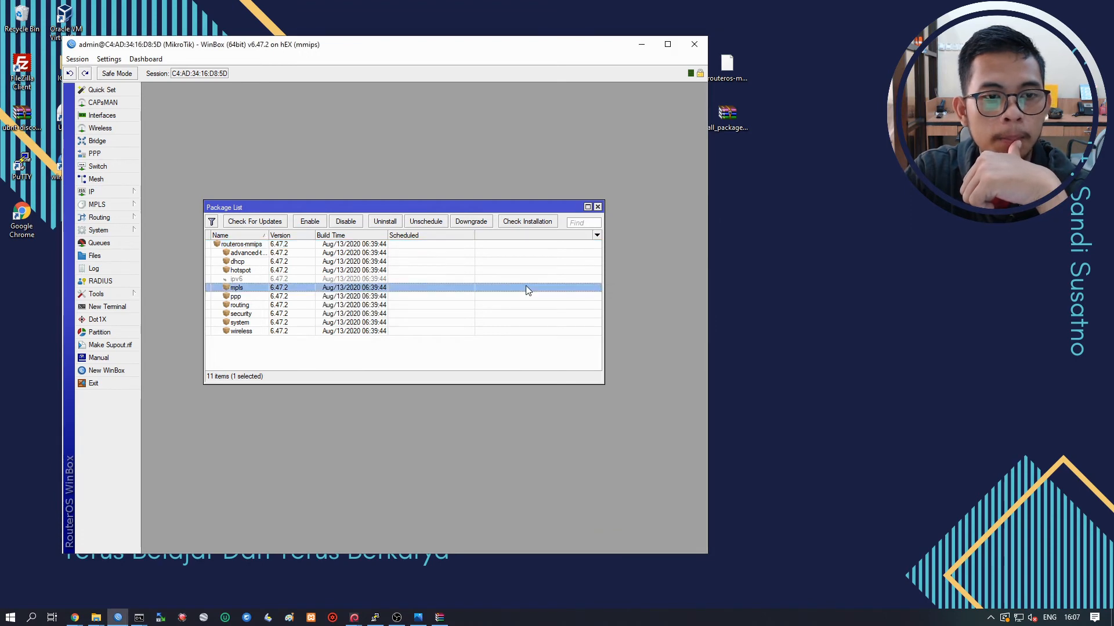
left_click(428, 328)
left_click(372, 346)
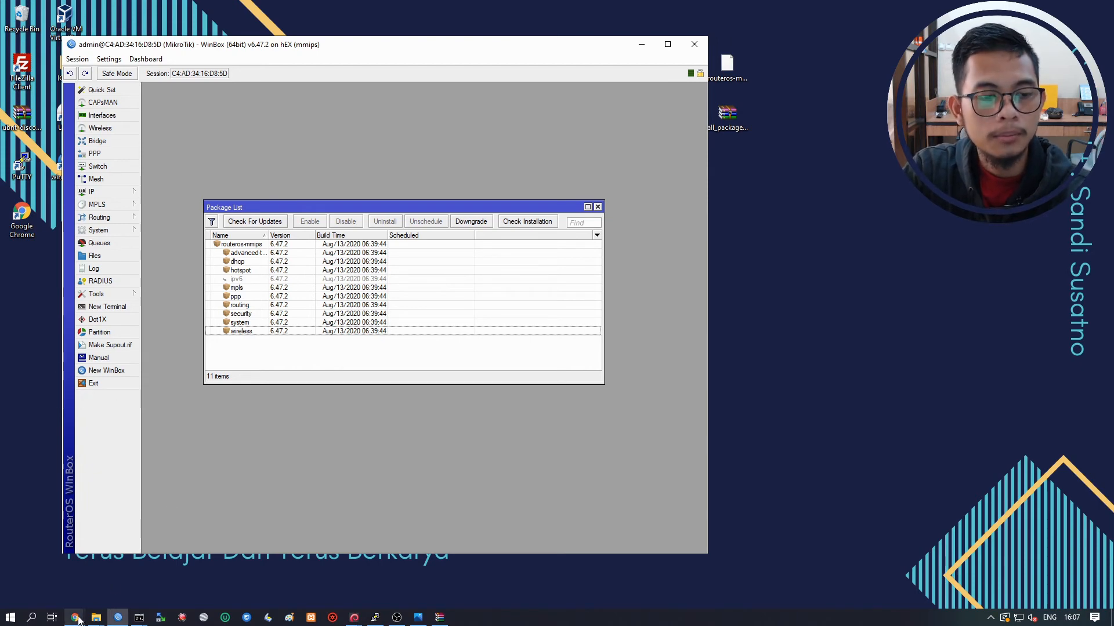
Switch to the MikroTik download page in Chrome, open the Download archive and look through the long-term release tree.
mouse_move(78, 620)
left_click(183, 585)
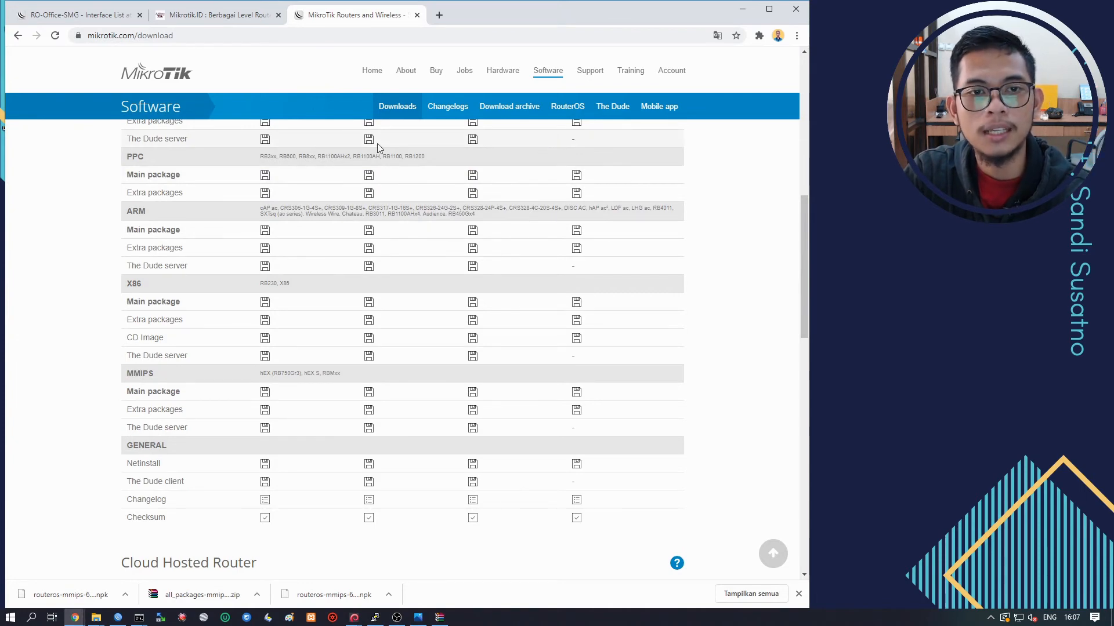
left_click(498, 110)
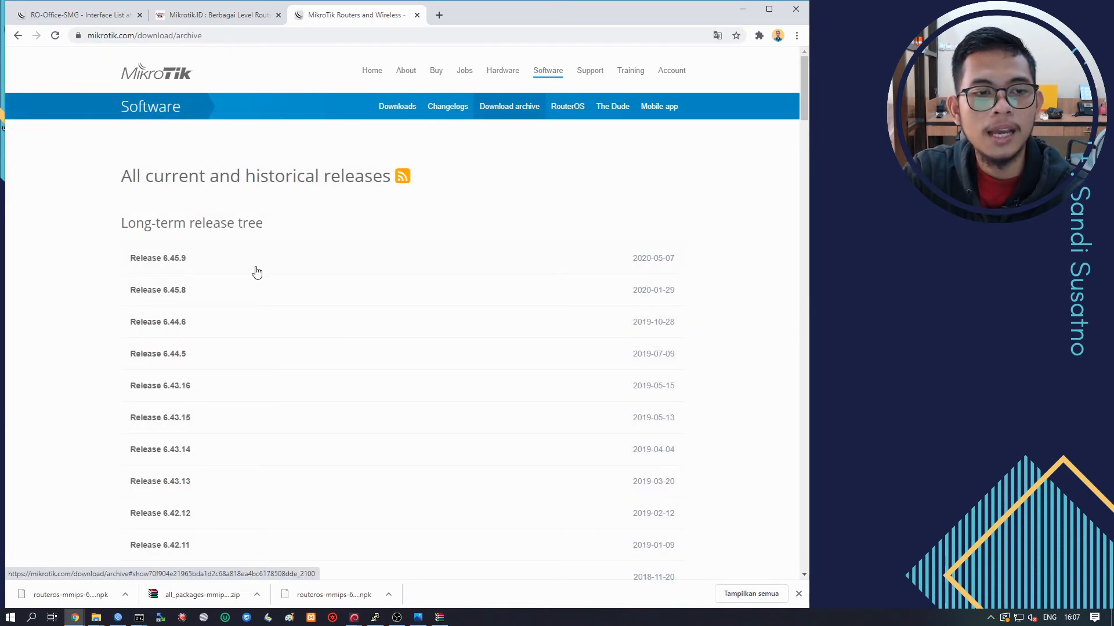
scroll(258, 268, "down", 1)
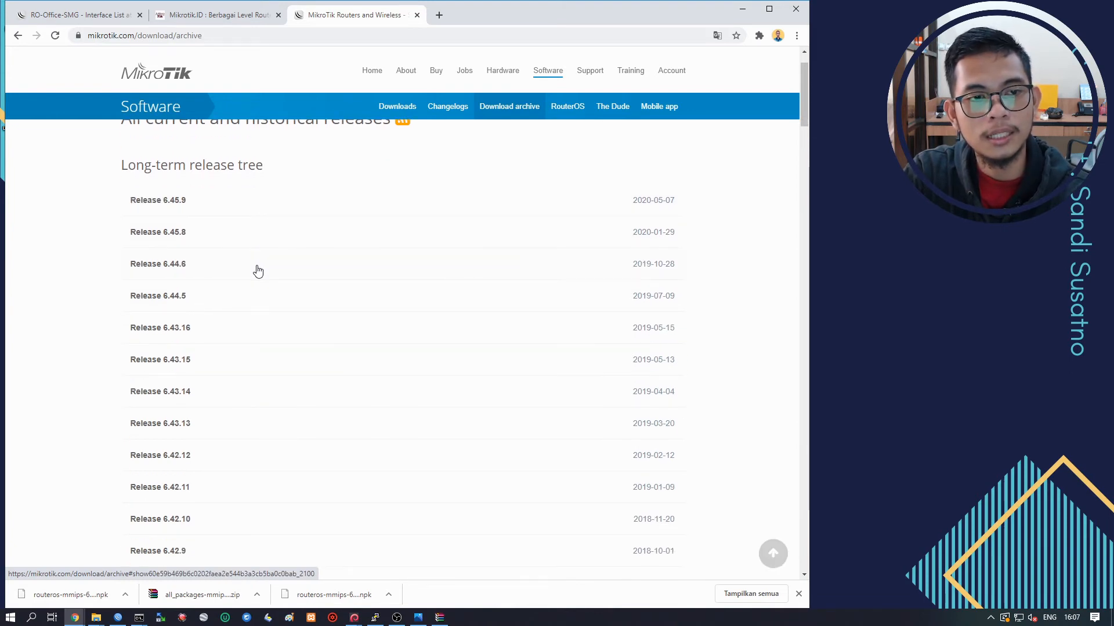
Expand Release 6.44.6 in the long-term release tree and download routeros-mmips-6.44.6.npk.
scroll(258, 271, "down", 1)
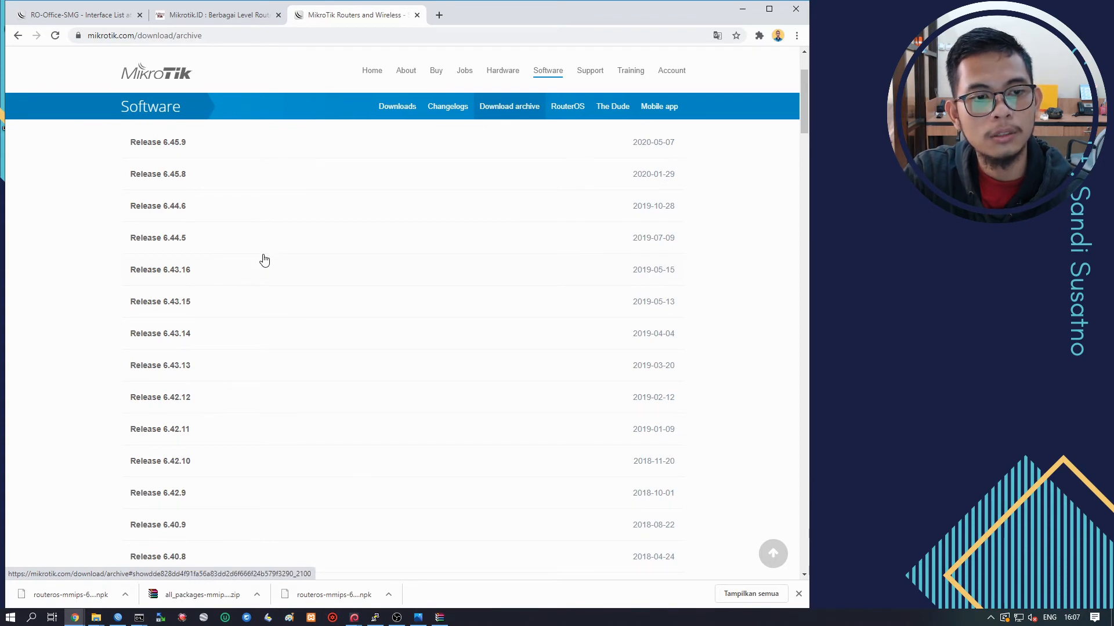
scroll(264, 260, "up", 2)
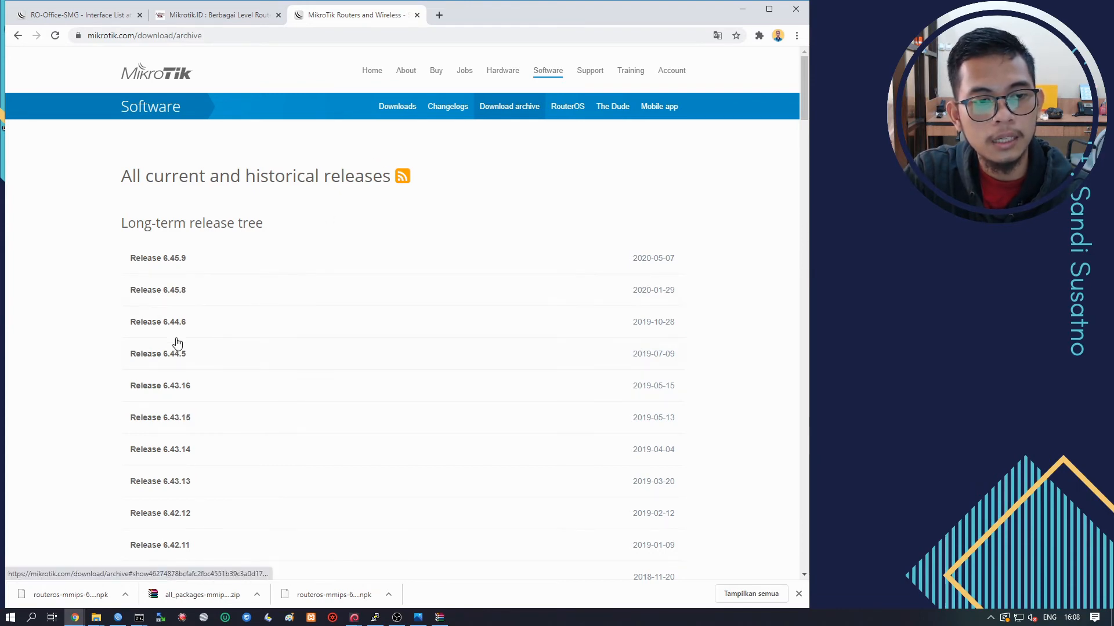
left_click(163, 323)
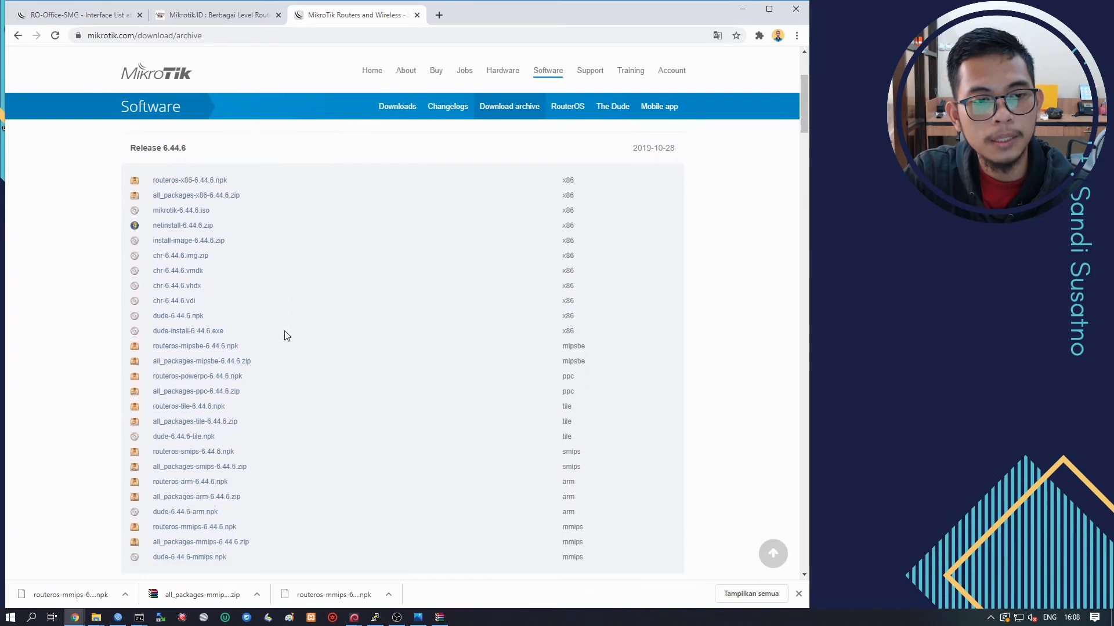
scroll(288, 333, "down", 1)
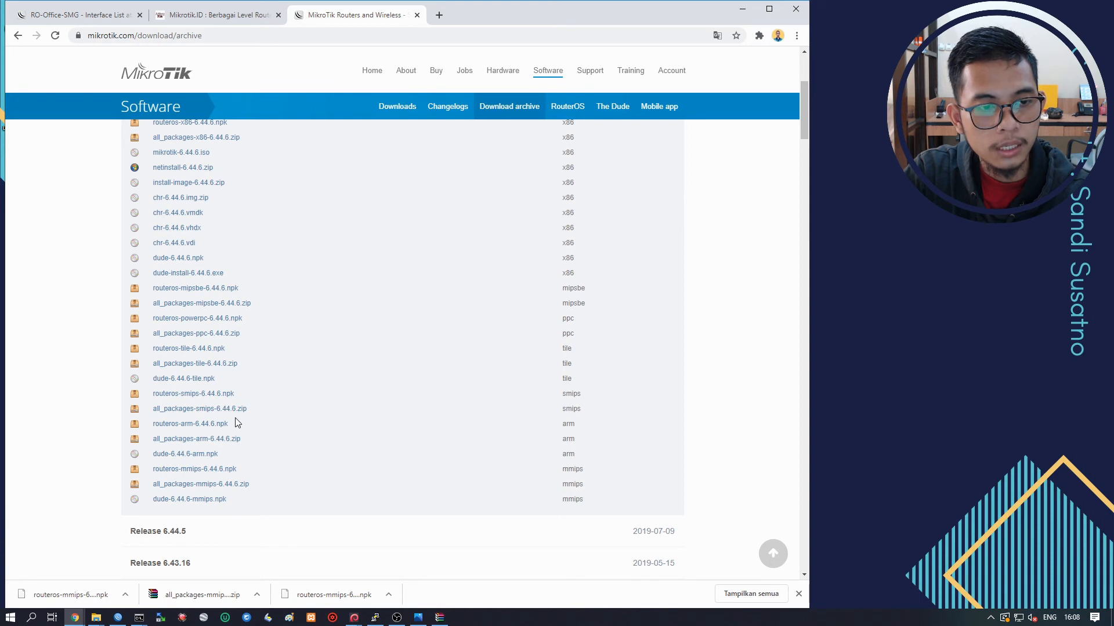
left_click(172, 472)
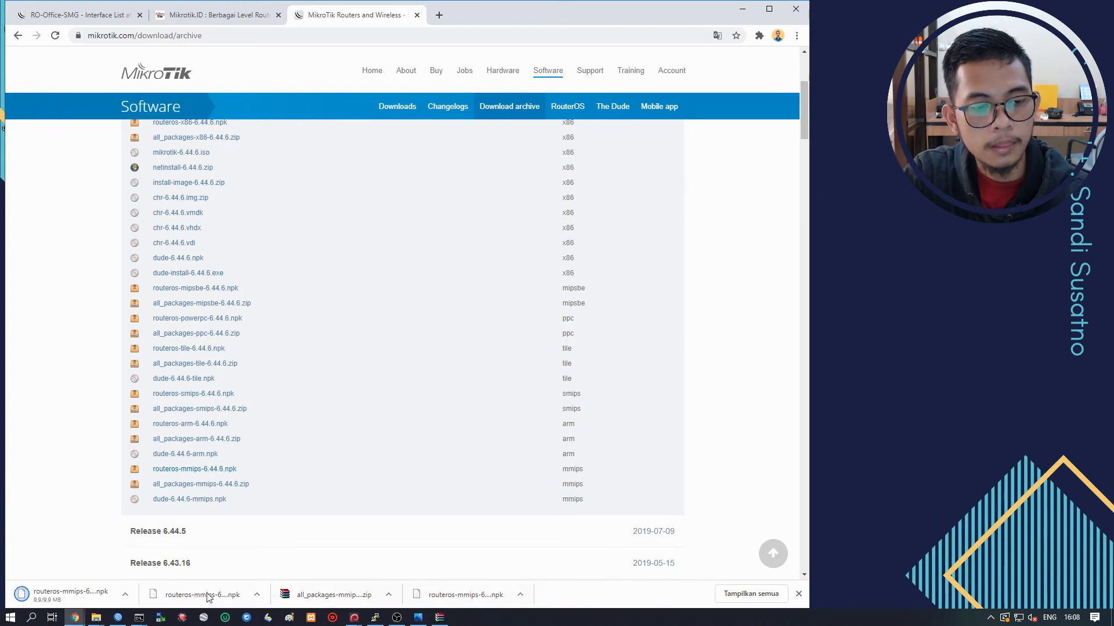
Show the downloaded routeros-mmips-6.44.6.npk in the Downloads folder and copy it onto the Windows desktop.
left_click(125, 595)
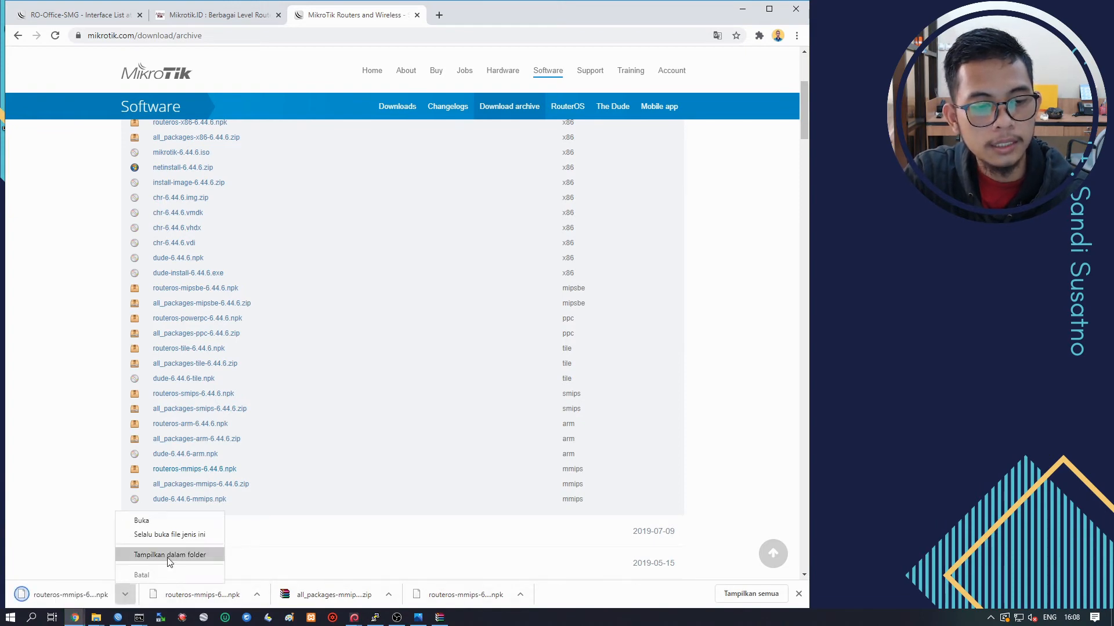
left_click(169, 555)
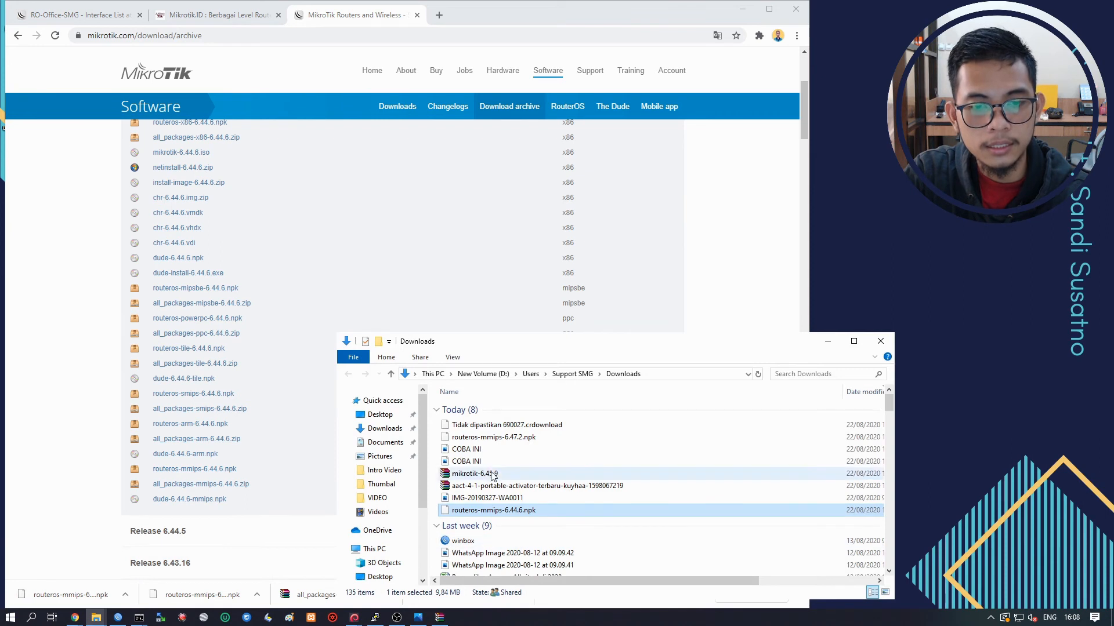
left_click(499, 439)
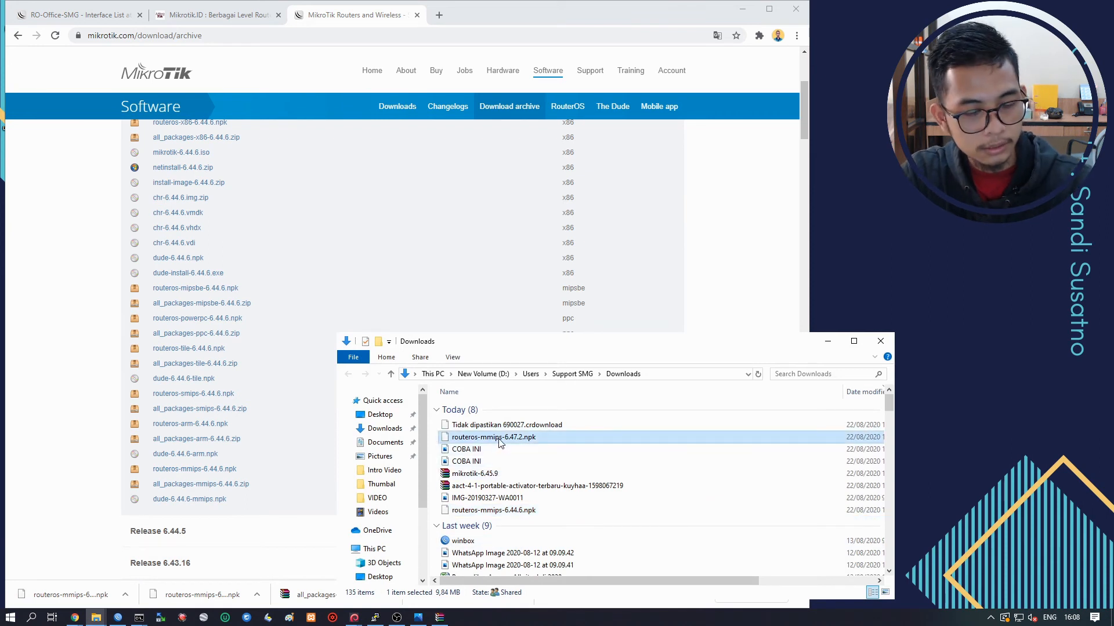
left_click(477, 426)
left_click(125, 594)
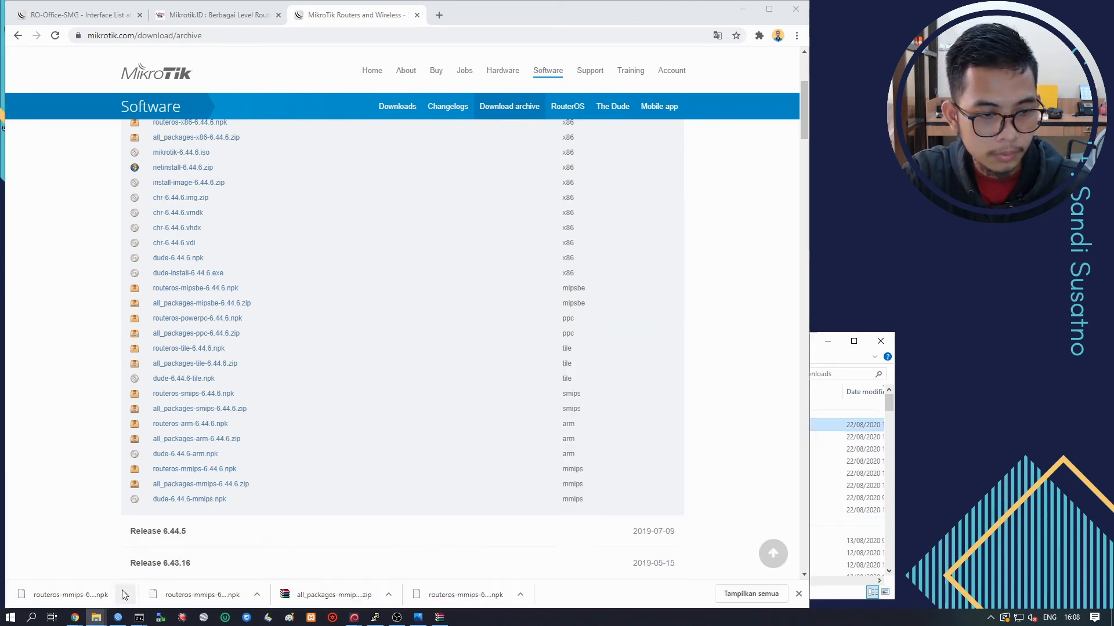
left_click(163, 558)
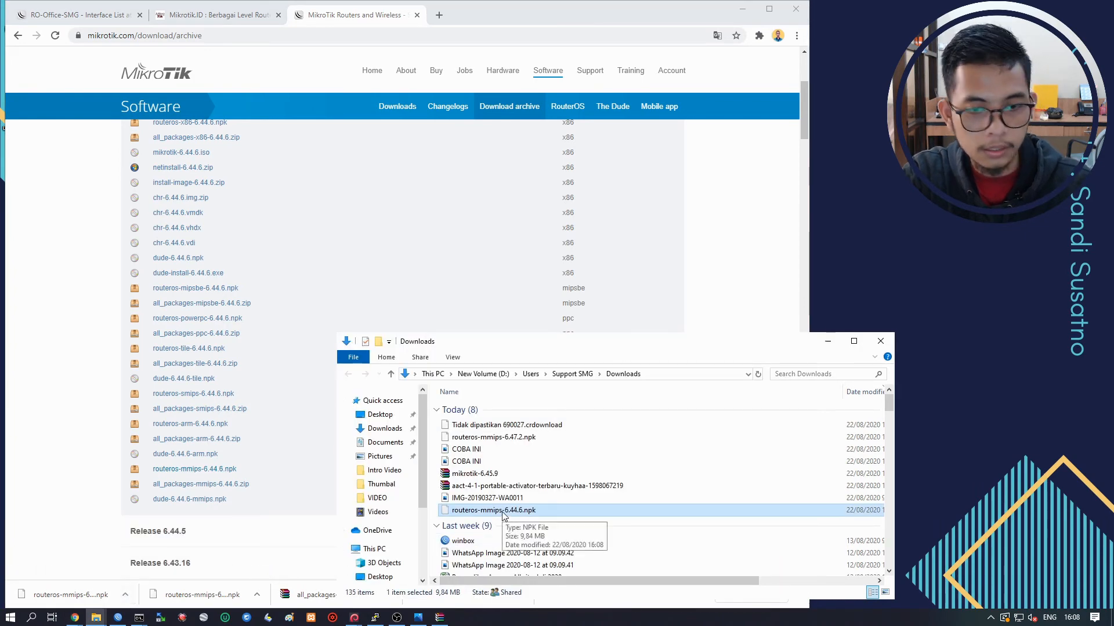
left_click(825, 343)
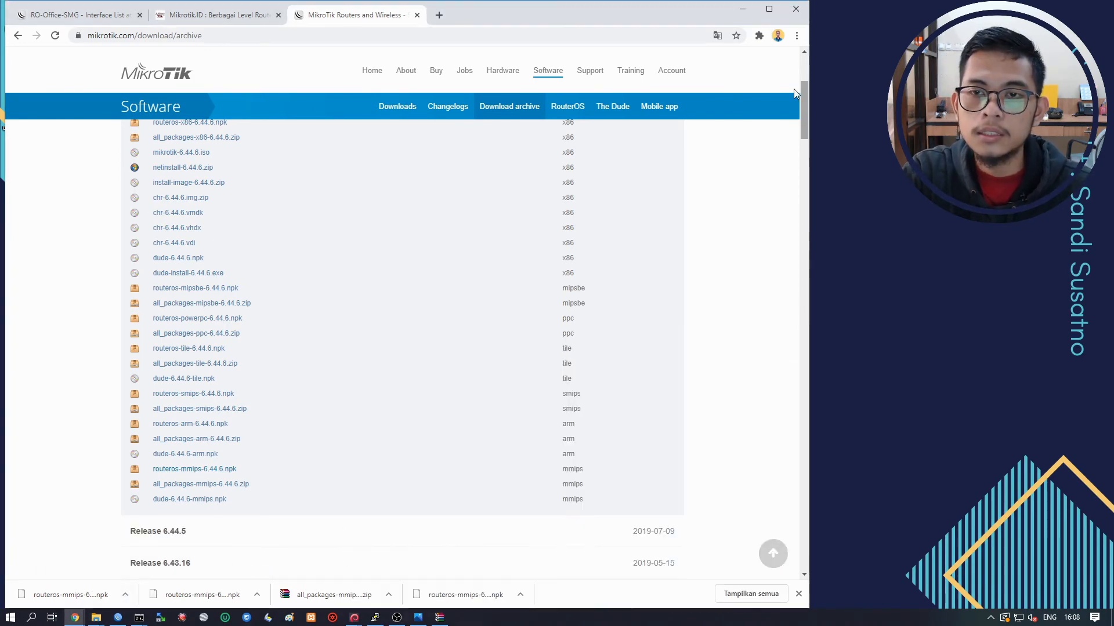
left_click(742, 9)
left_click(833, 119)
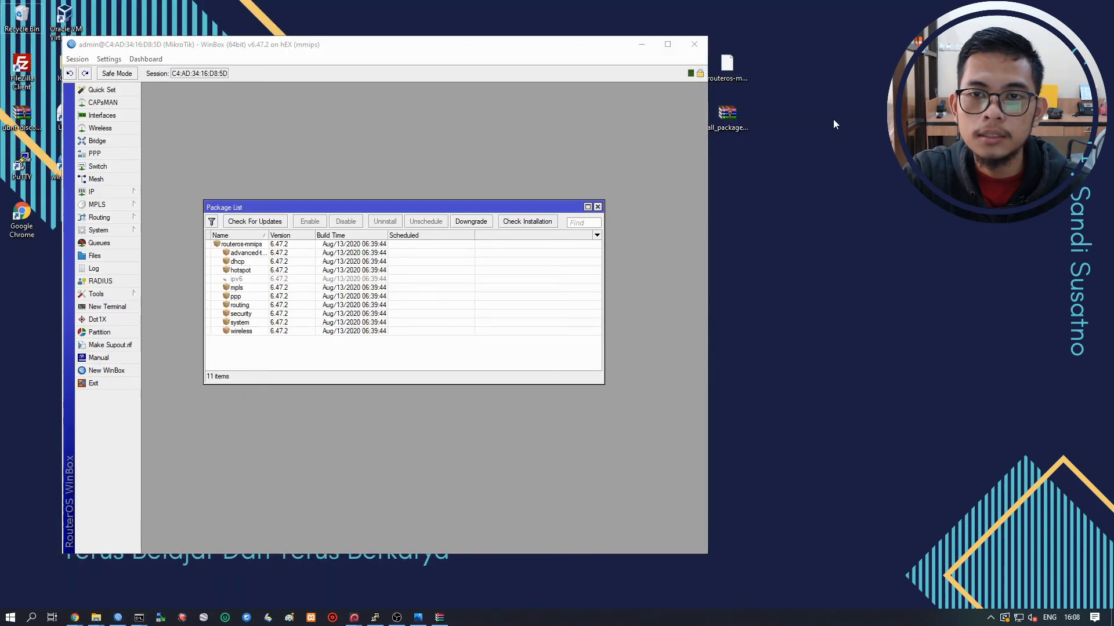
key("ctrl+v")
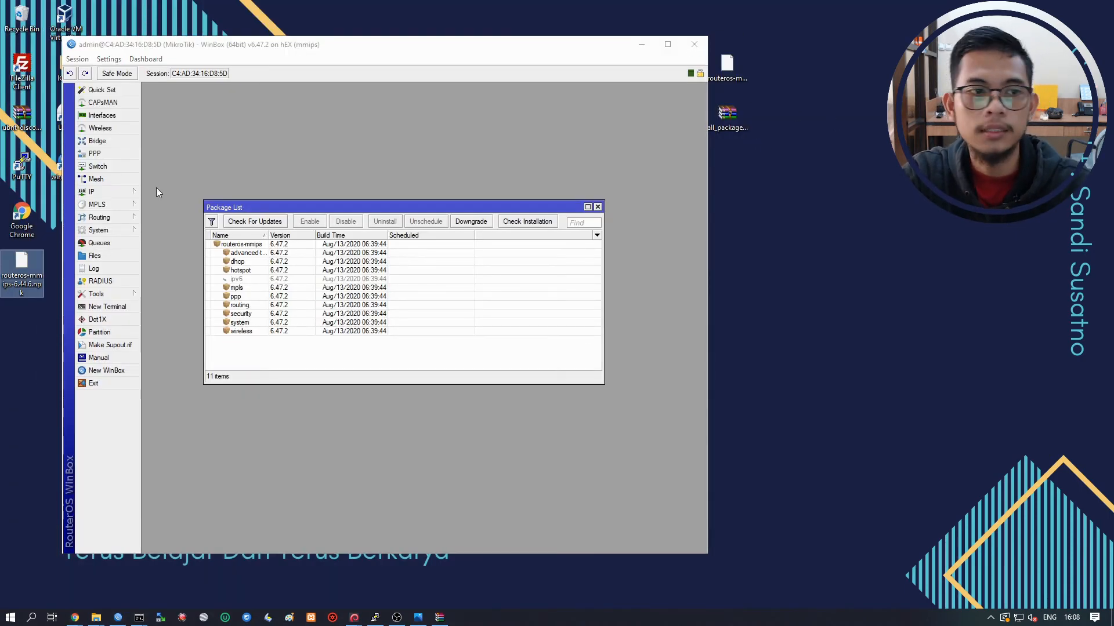
Place routeros-mmips-6.44.6.npk beside the WinBox window on the desktop and upload it to the router's File List.
left_click_drag(27, 274, 746, 223)
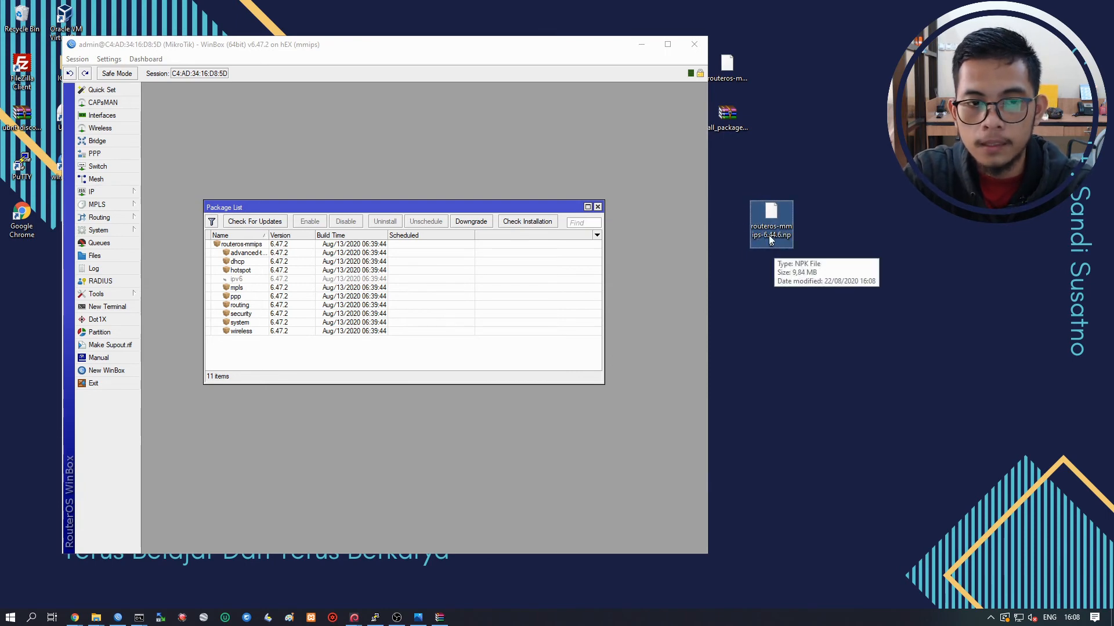
left_click(767, 301)
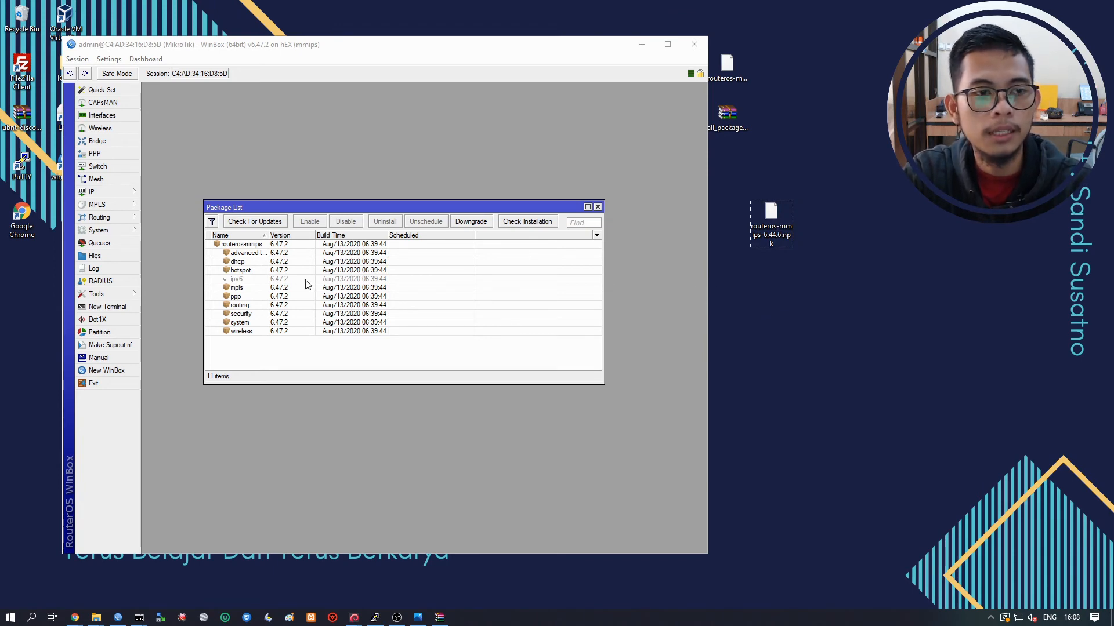
left_click(109, 256)
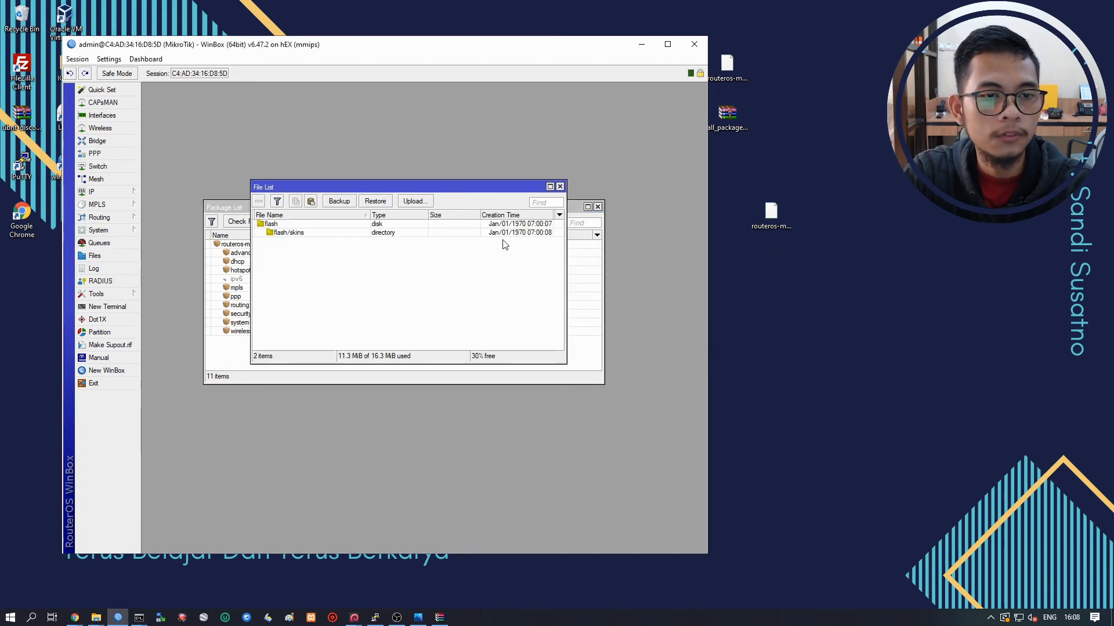
left_click_drag(771, 214, 350, 281)
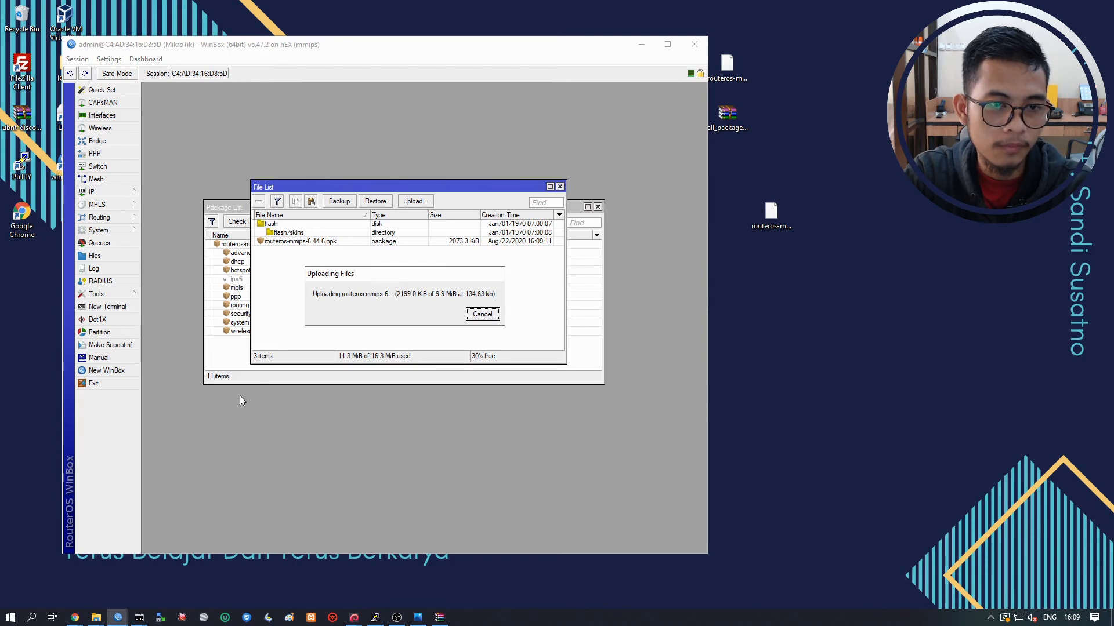
Switch to the MikroTik download archive in Chrome and examine the long-term and stable release trees and the Release 6.44.6 package files.
mouse_move(119, 620)
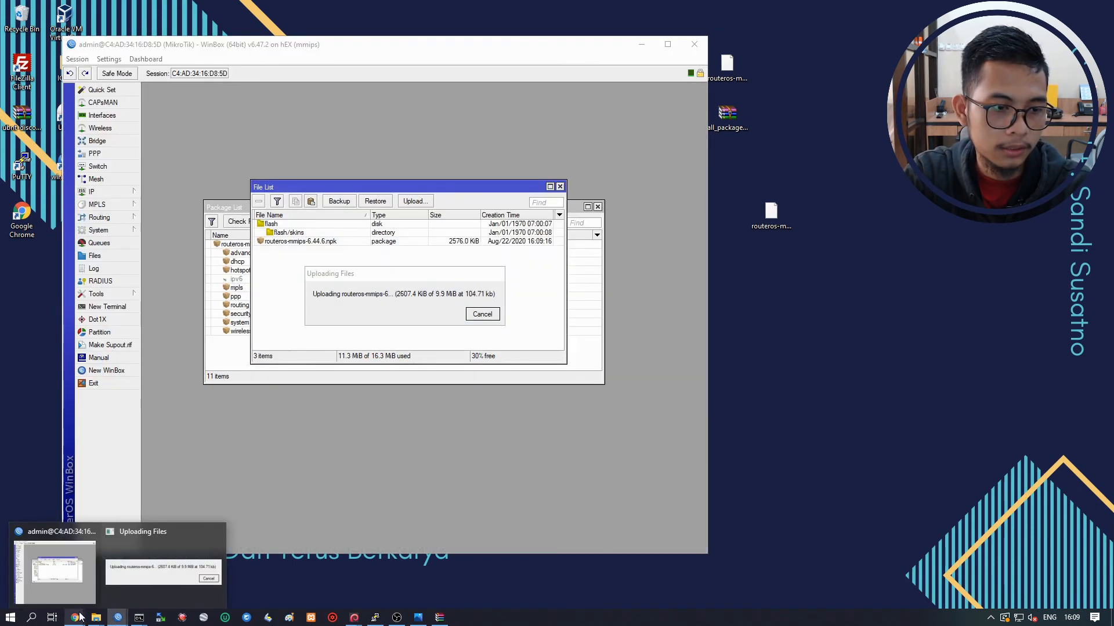
mouse_move(75, 618)
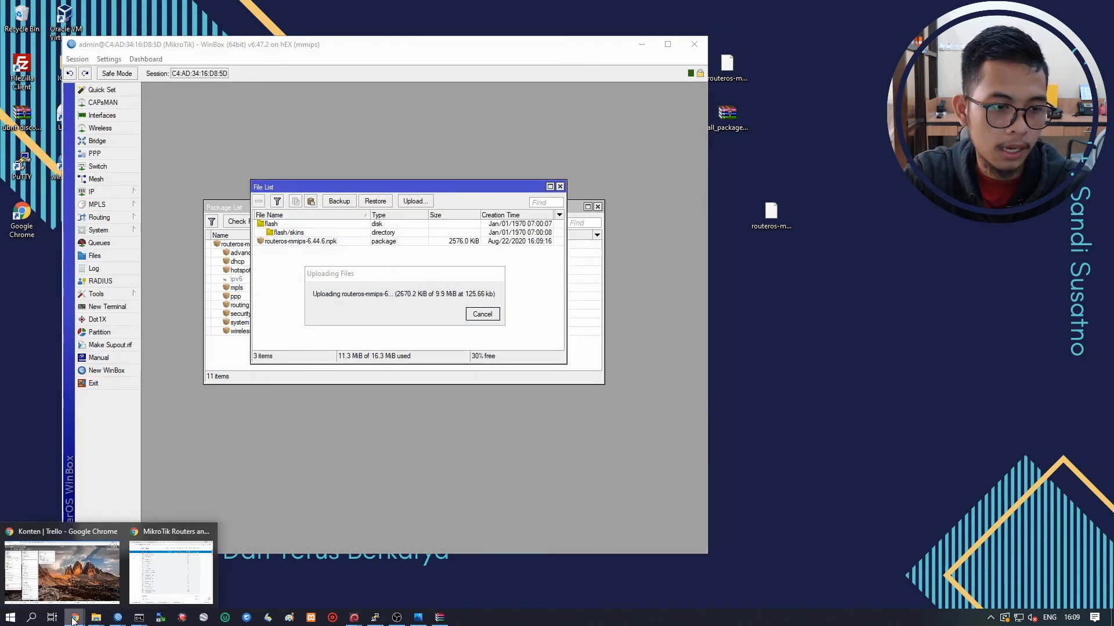
left_click(185, 578)
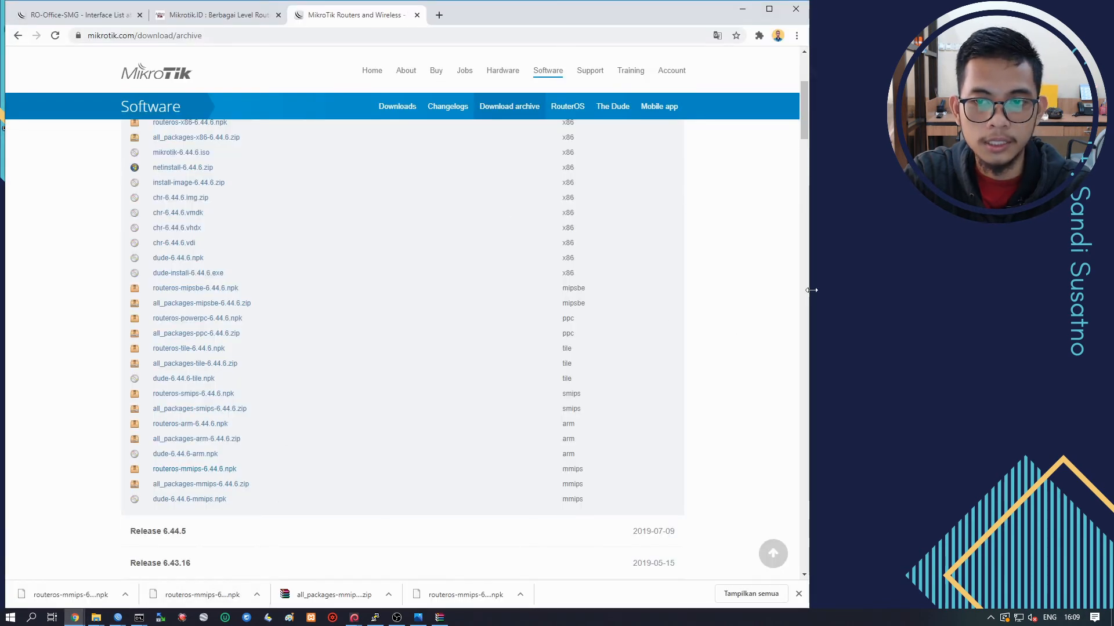
left_click_drag(808, 290, 741, 287)
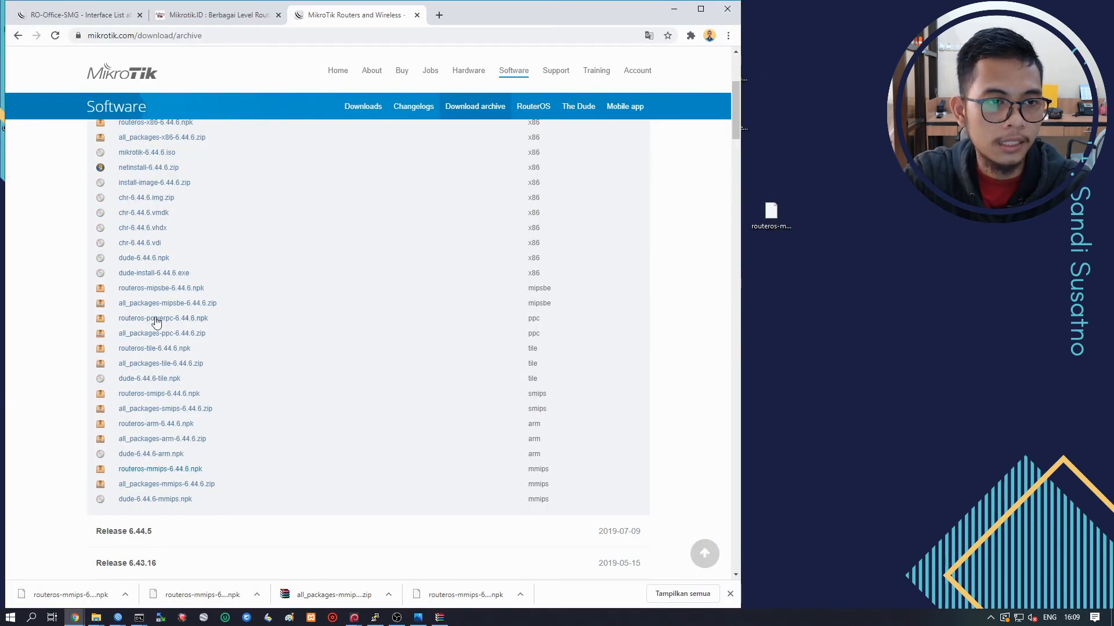
scroll(154, 321, "up", 4)
scroll(166, 321, "down", 10)
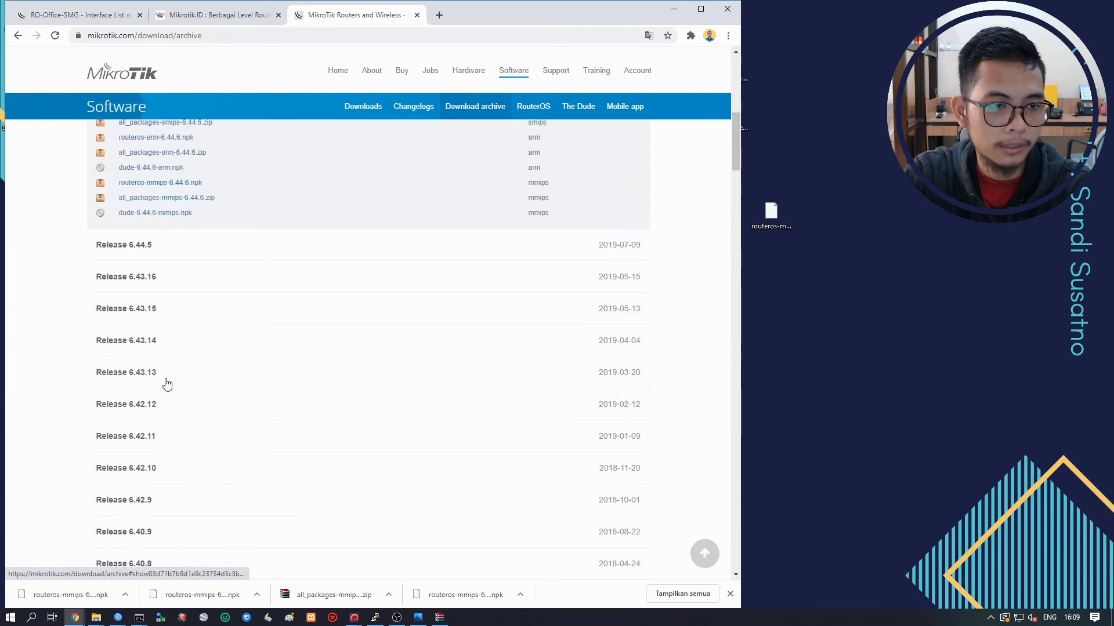
scroll(165, 400, "down", 13)
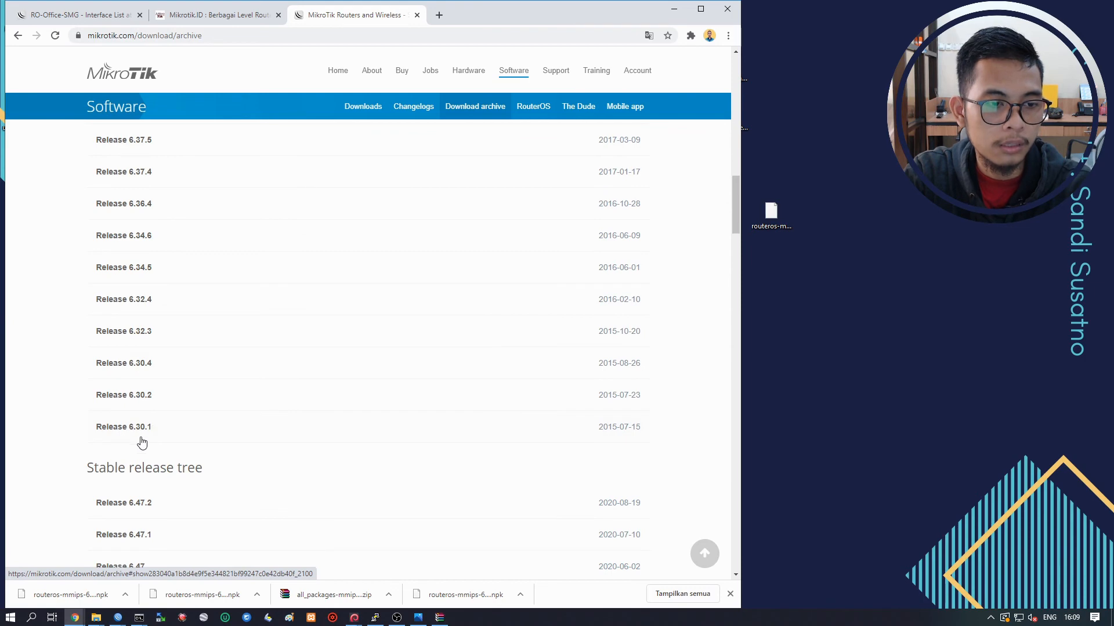
scroll(143, 435, "up", 15)
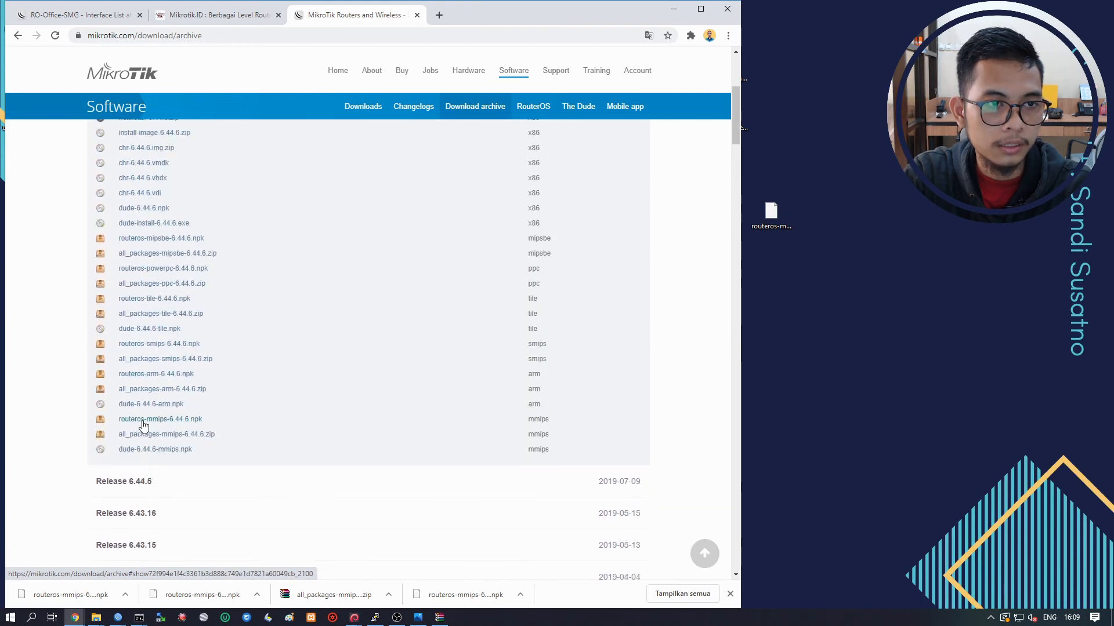
scroll(142, 428, "up", 6)
scroll(143, 427, "down", 6)
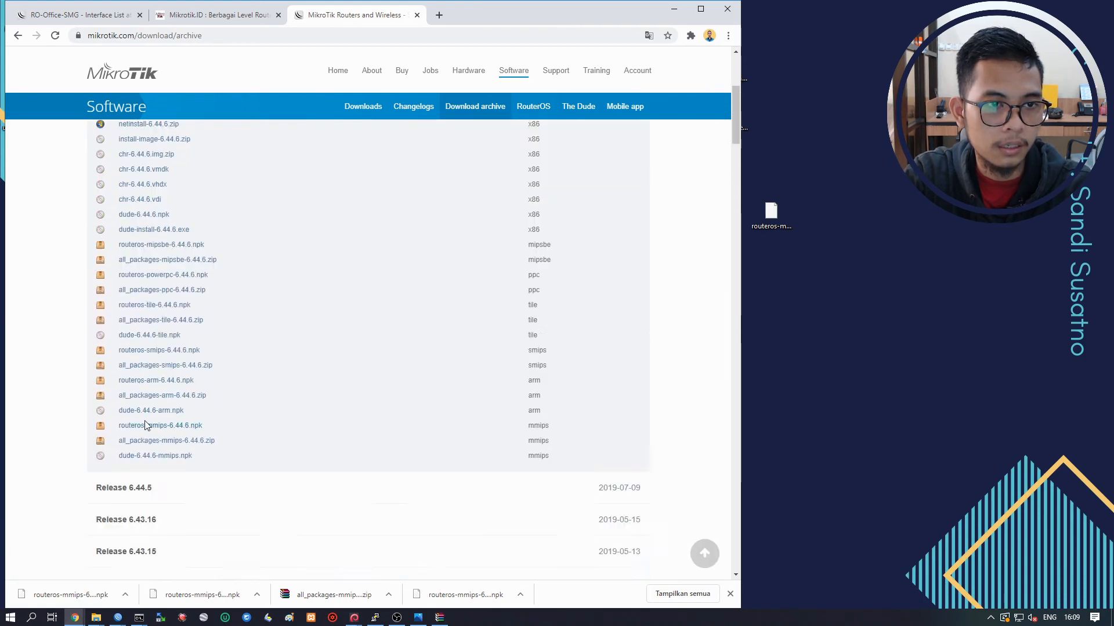
scroll(146, 426, "down", 15)
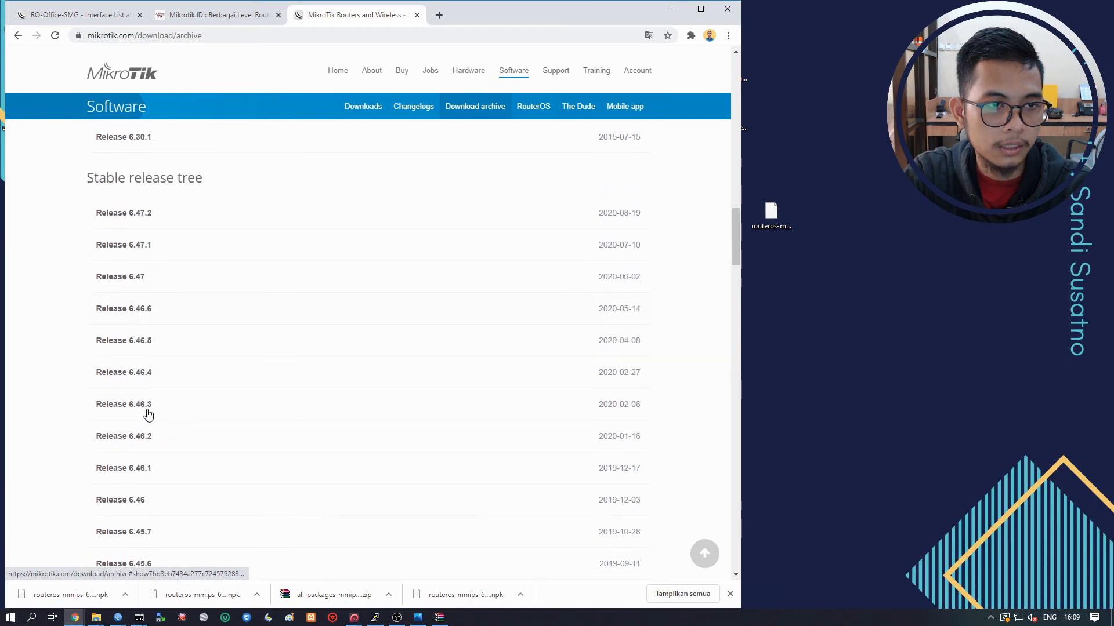
scroll(149, 415, "down", 20)
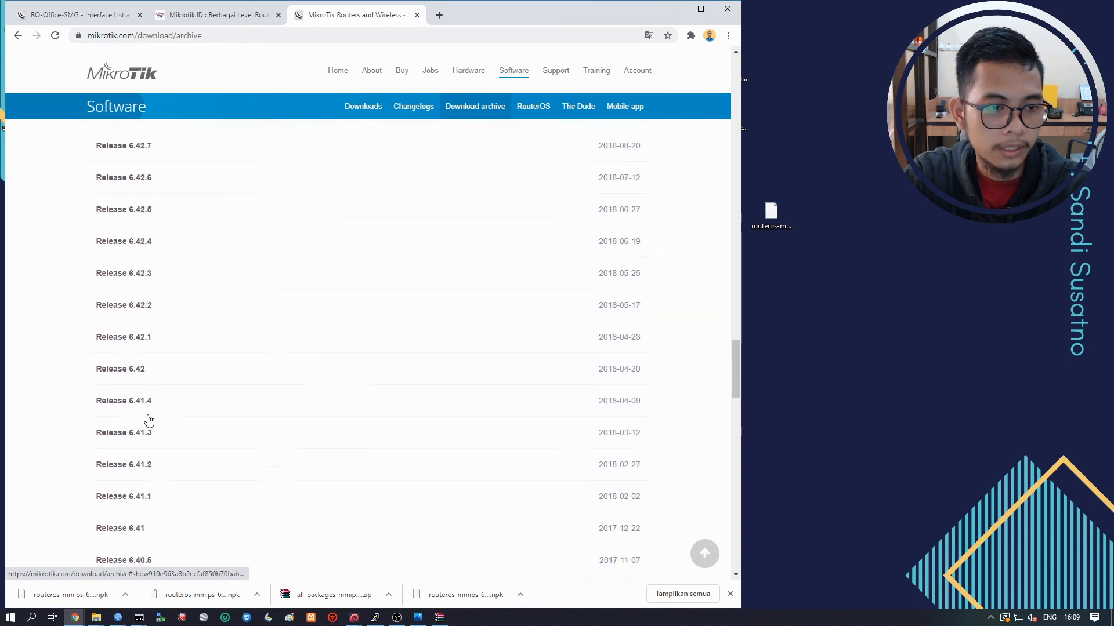
scroll(149, 420, "down", 20)
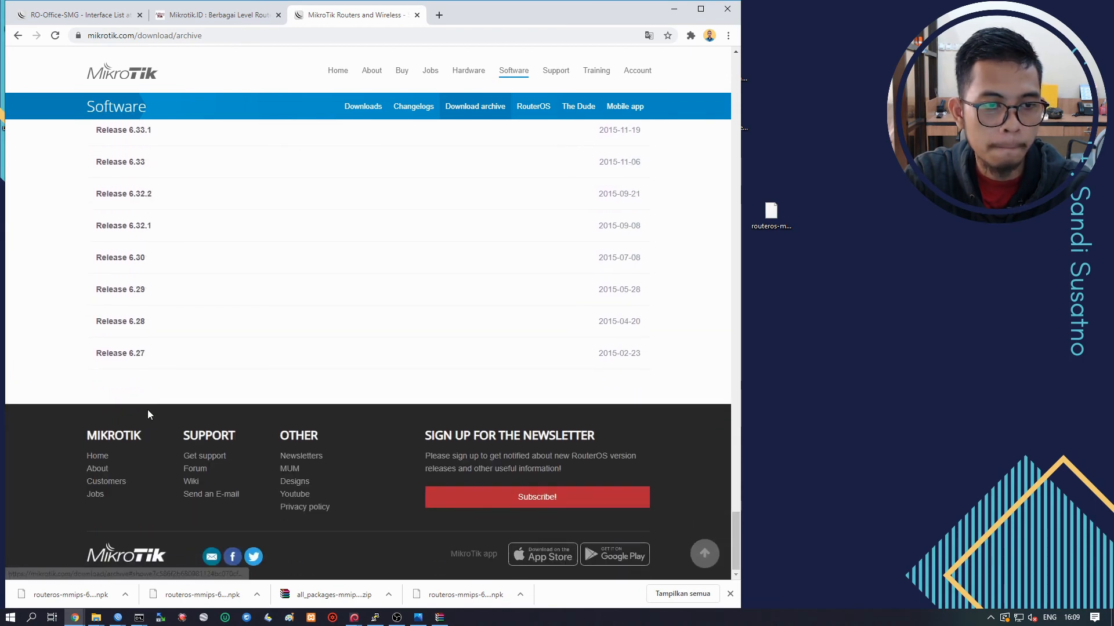
scroll(148, 415, "up", 20)
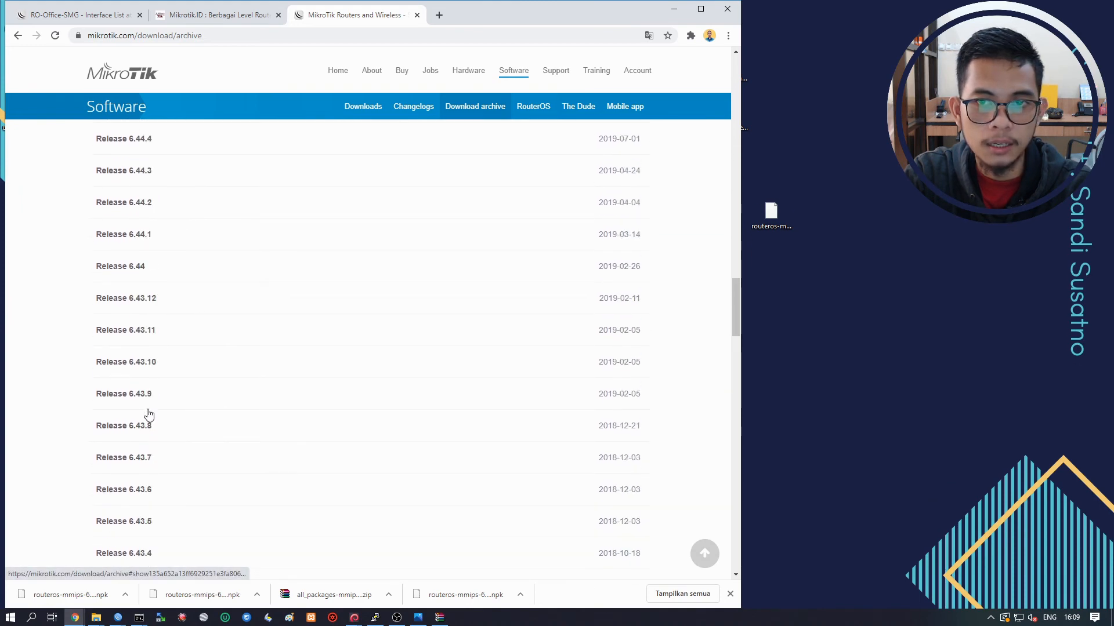
scroll(149, 414, "up", 15)
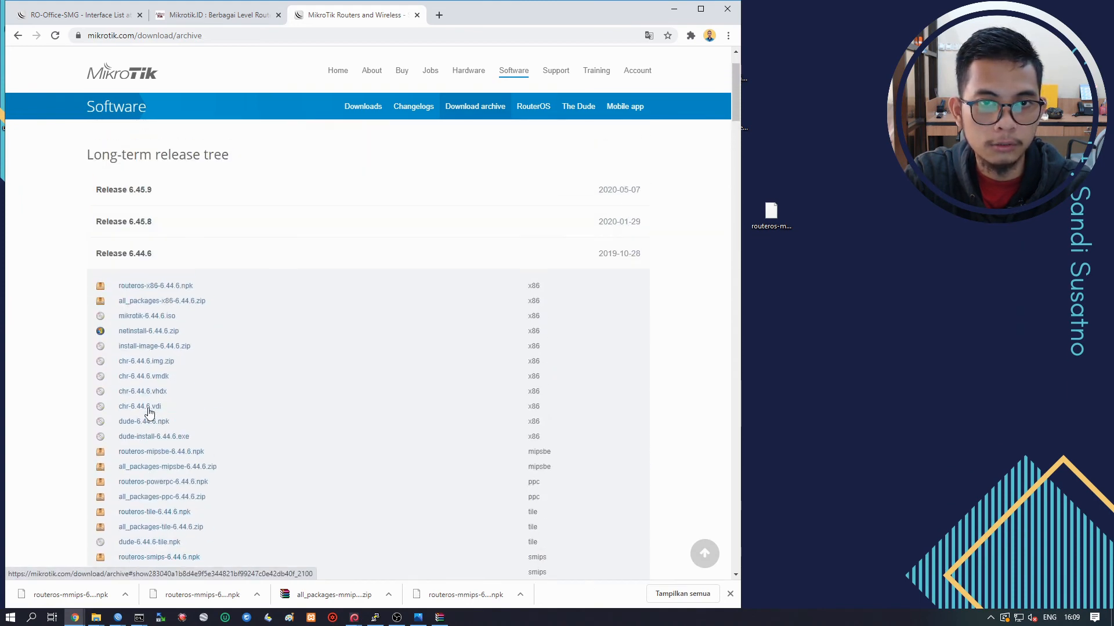
scroll(290, 279, "up", 1)
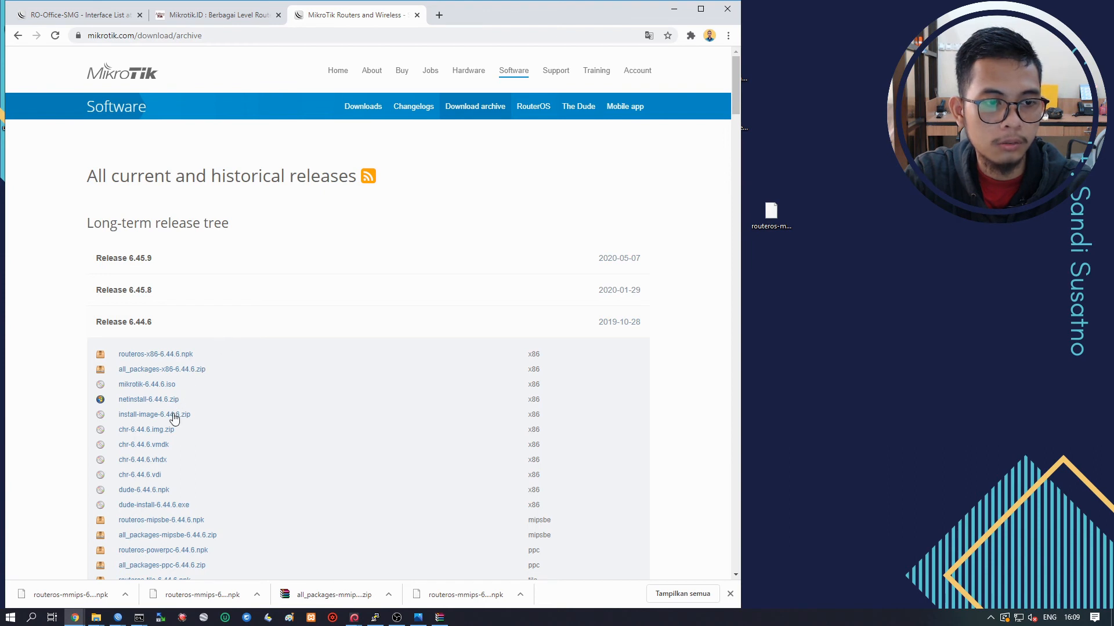
scroll(110, 458, "down", 2)
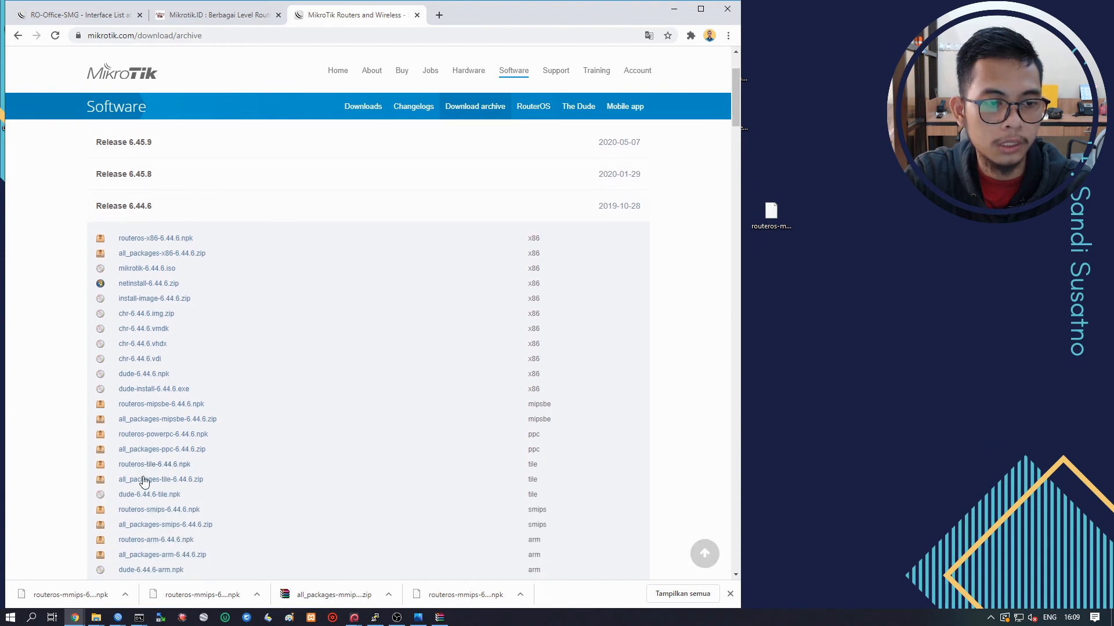
scroll(144, 481, "down", 2)
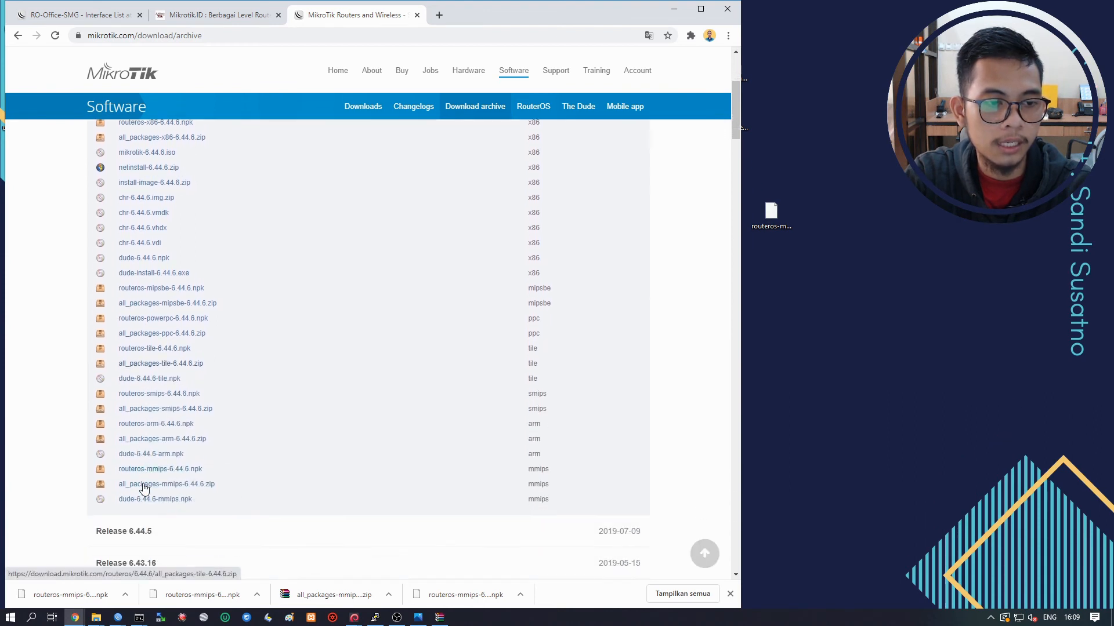
Return to WinBox, select the uploaded routeros-mmips-6.44.6.npk and move the File List window away from the Package List.
left_click(673, 12)
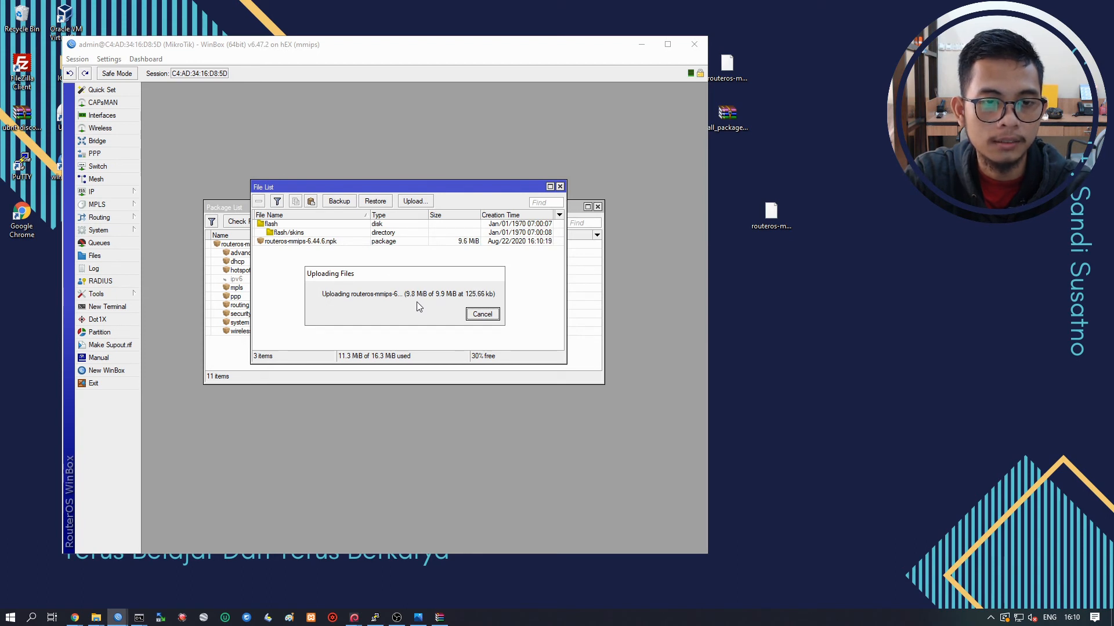
left_click(303, 242)
left_click_drag(374, 192, 297, 115)
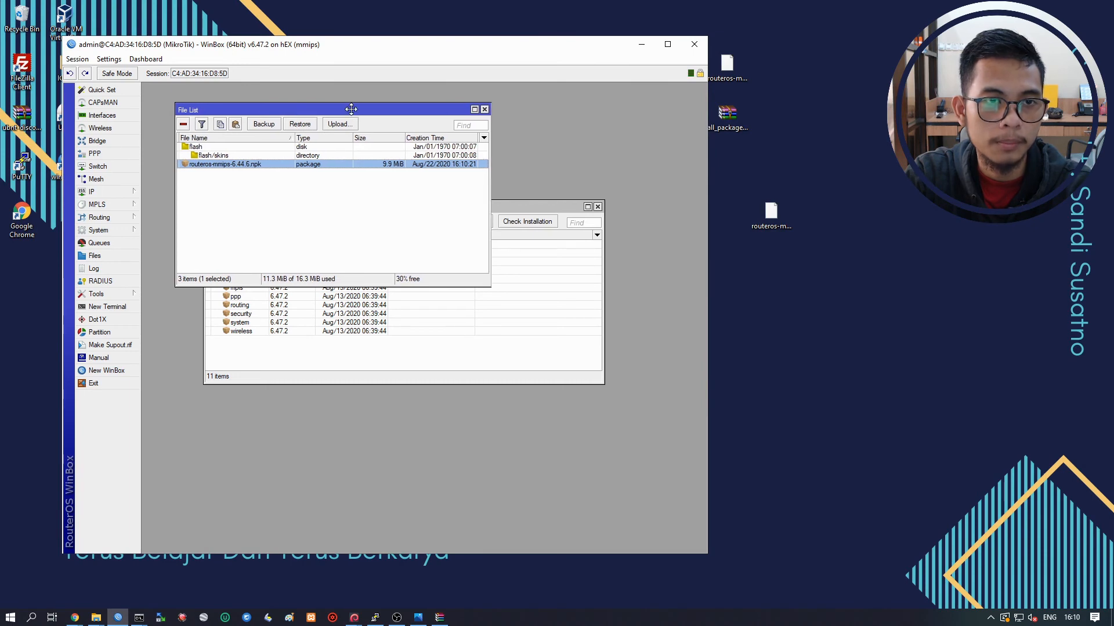
Close the File List and downgrade RouterOS from the Package List, accepting the router reboot.
left_click_drag(352, 114, 407, 139)
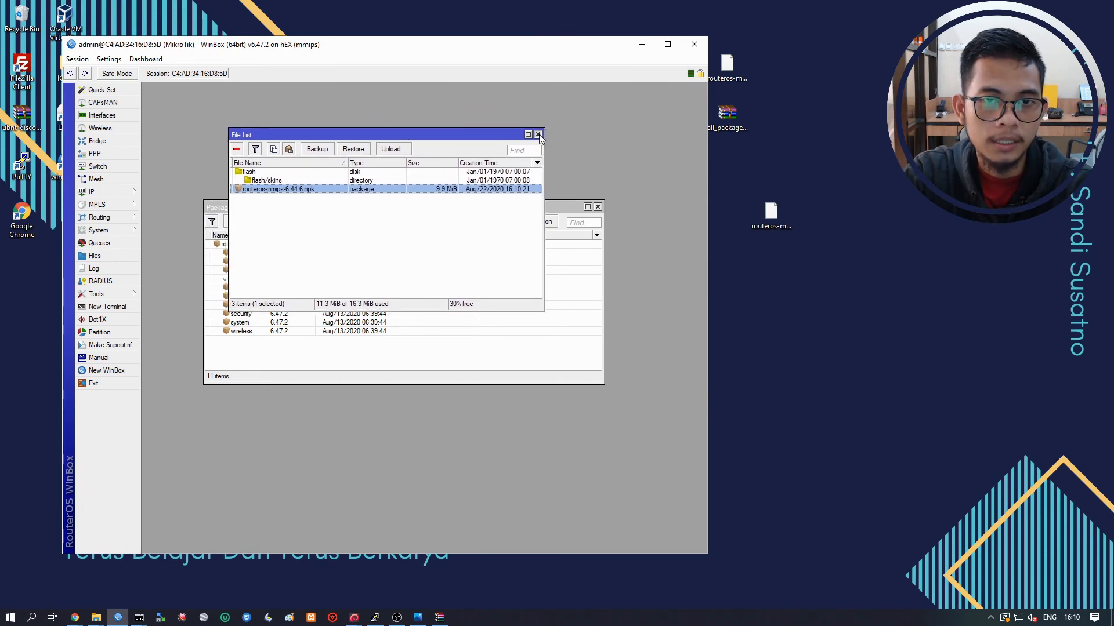
left_click(538, 135)
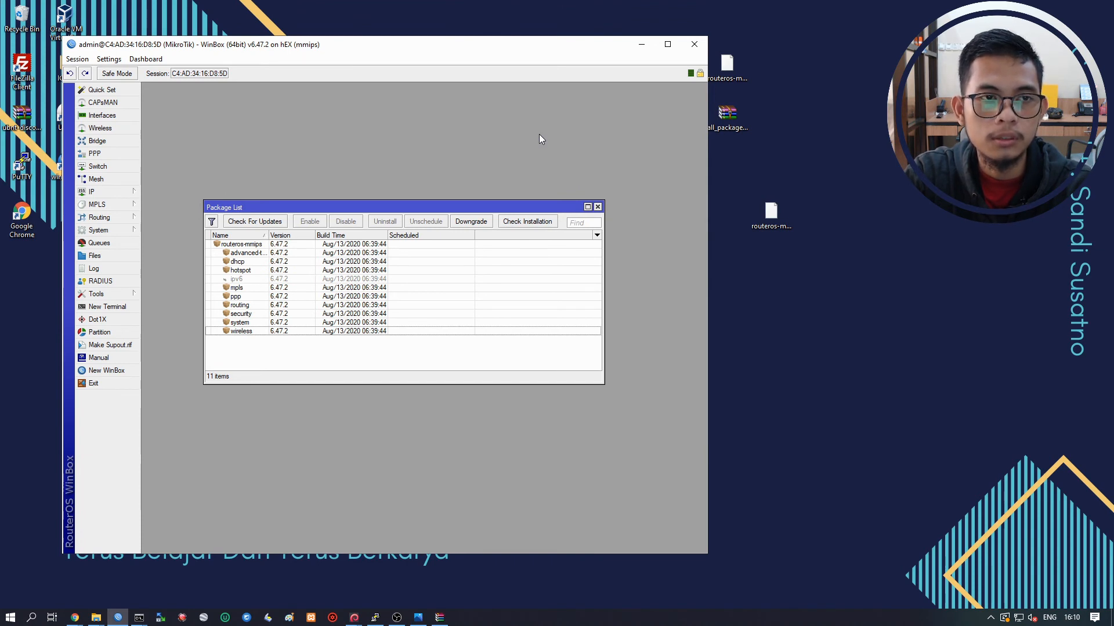
left_click(99, 231)
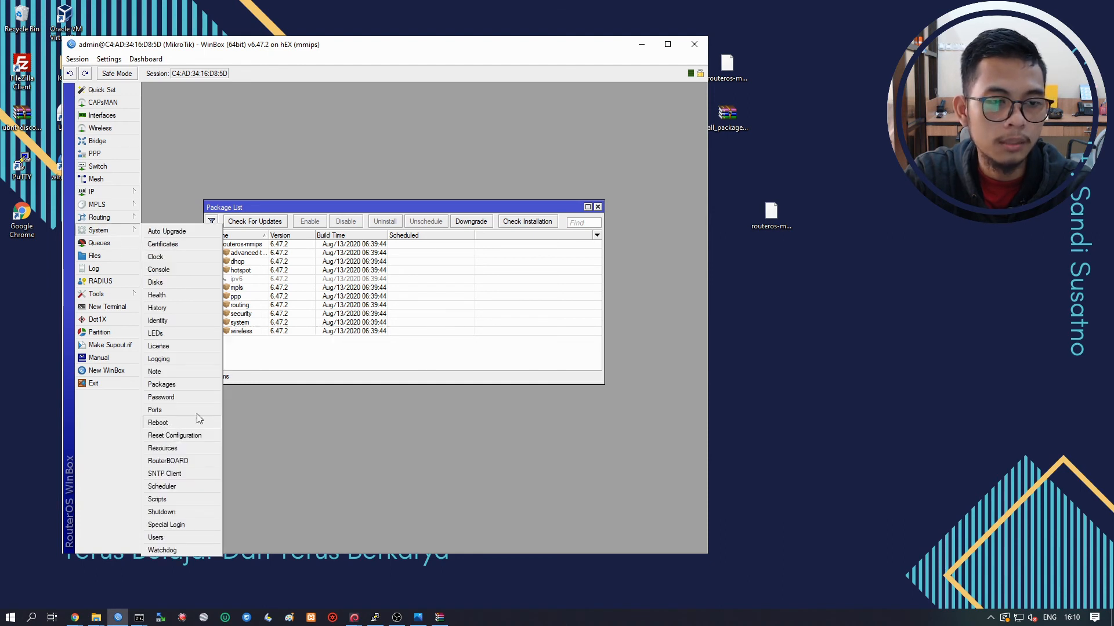
left_click(257, 118)
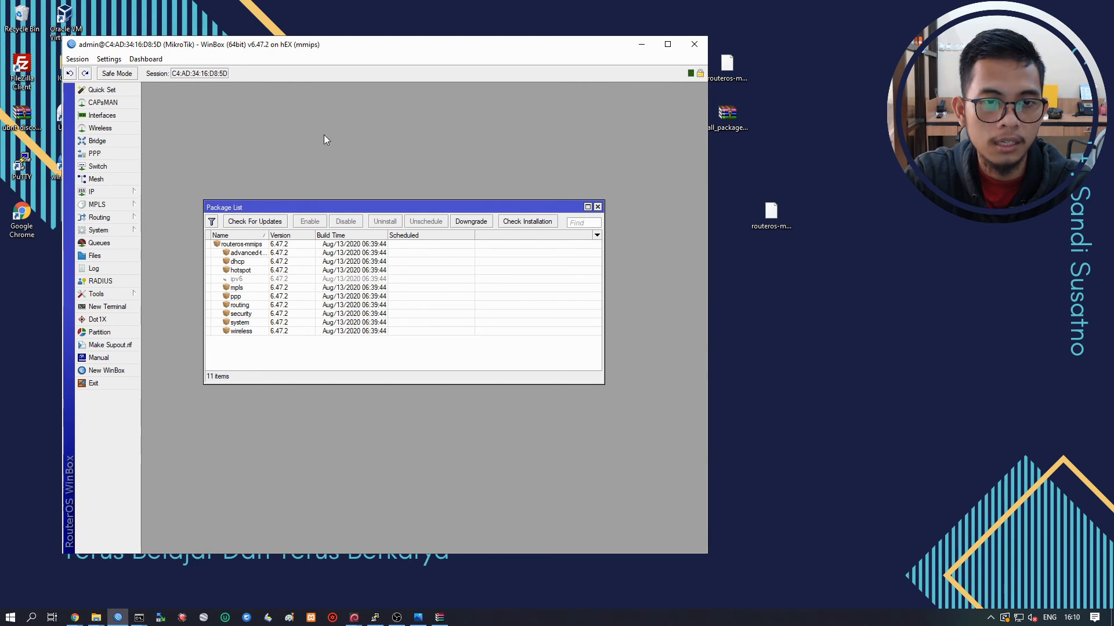
left_click(464, 223)
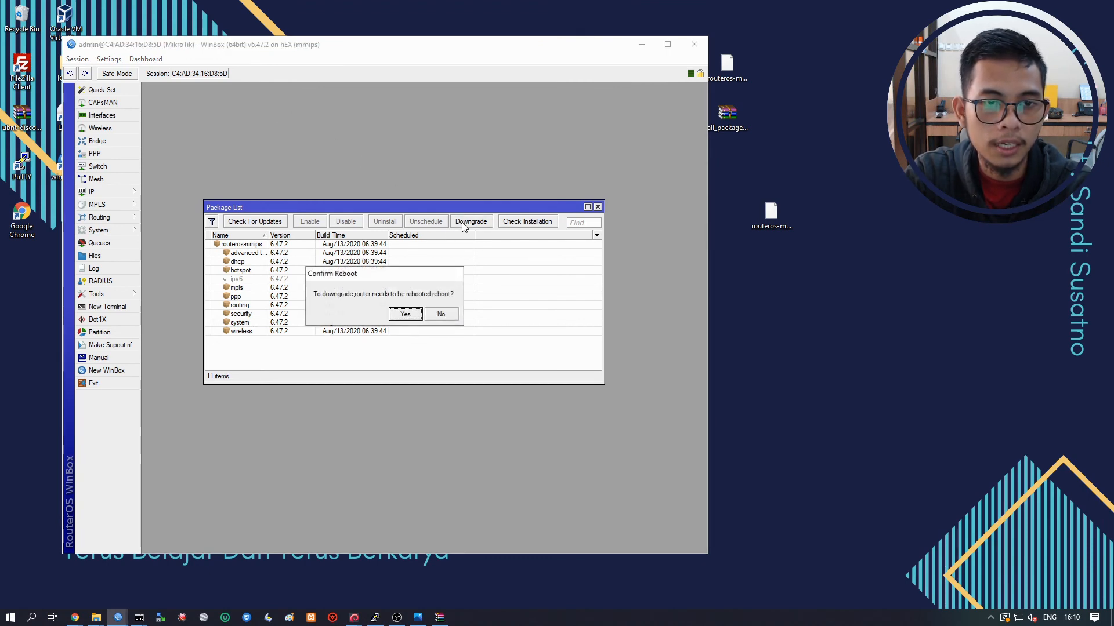
left_click(405, 314)
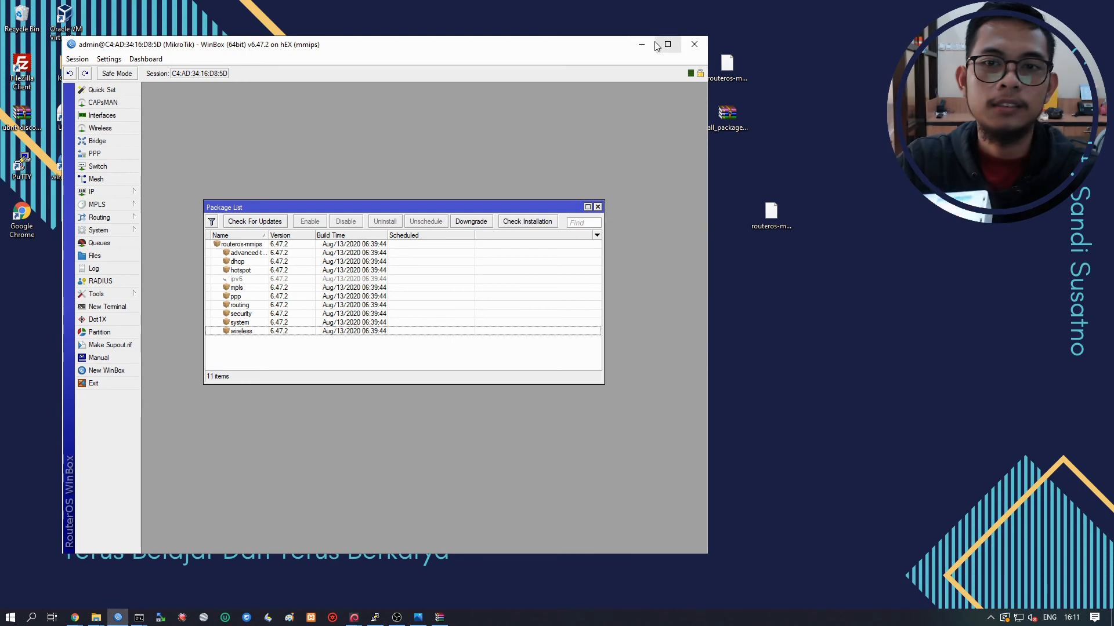
Close the router session, relaunch WinBox and keep refreshing the discovered neighbors until the rebooted MikroTik router is listed.
left_click(690, 47)
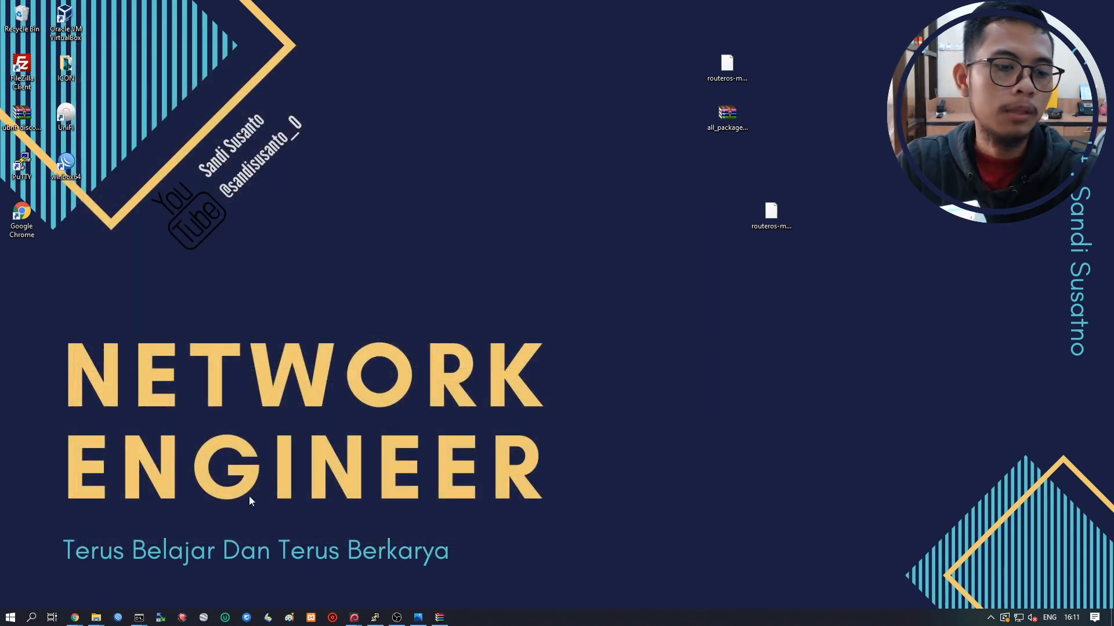
left_click(119, 618)
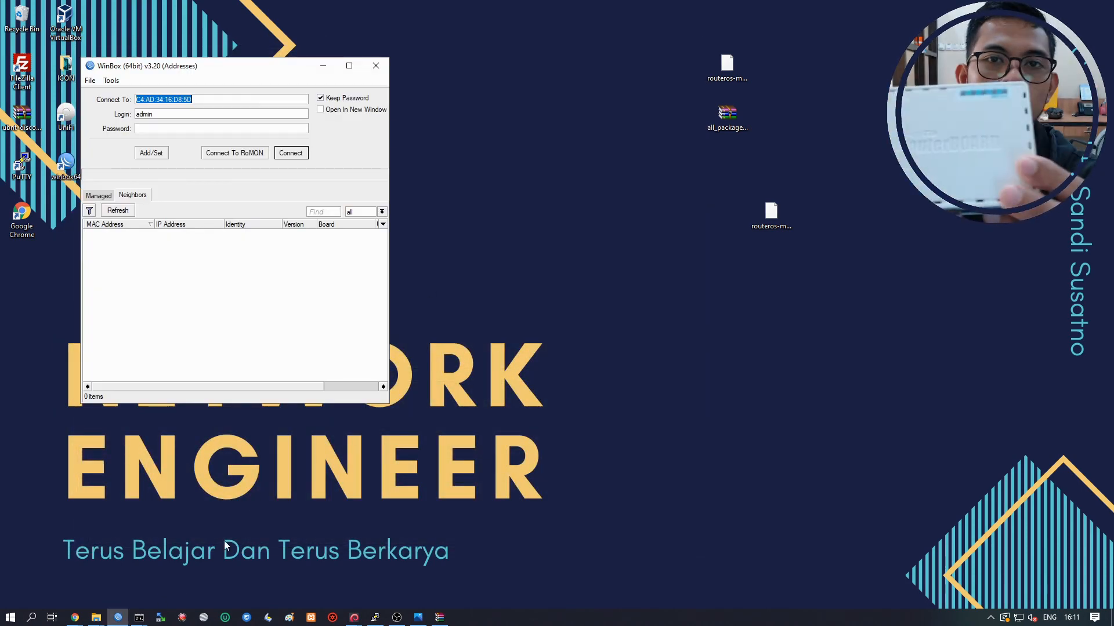
left_click(123, 211)
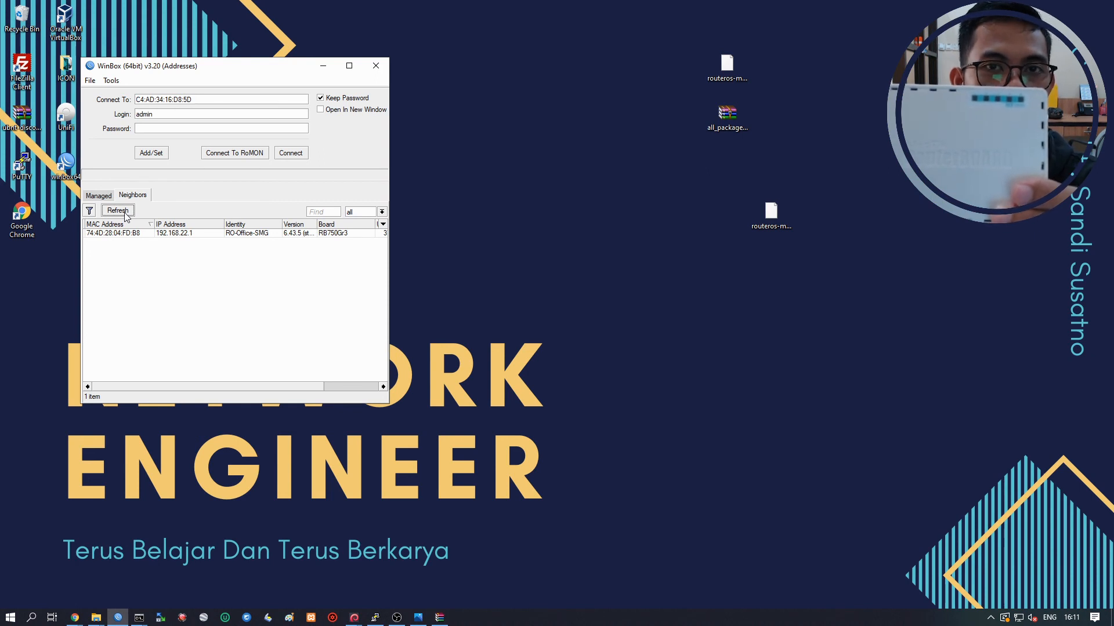
left_click(125, 212)
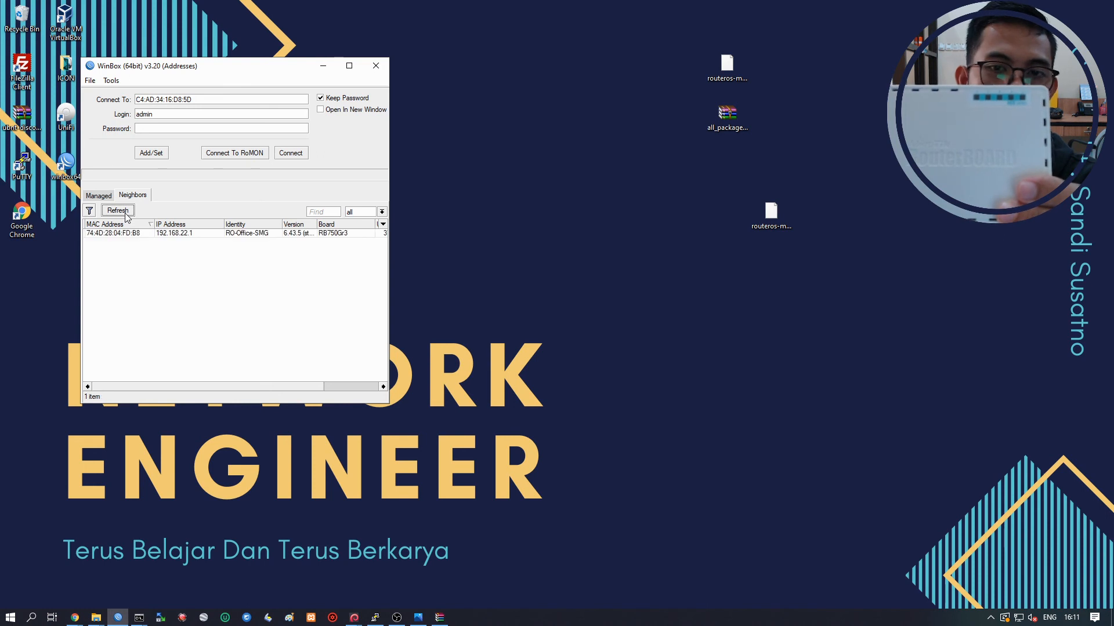
left_click(125, 214)
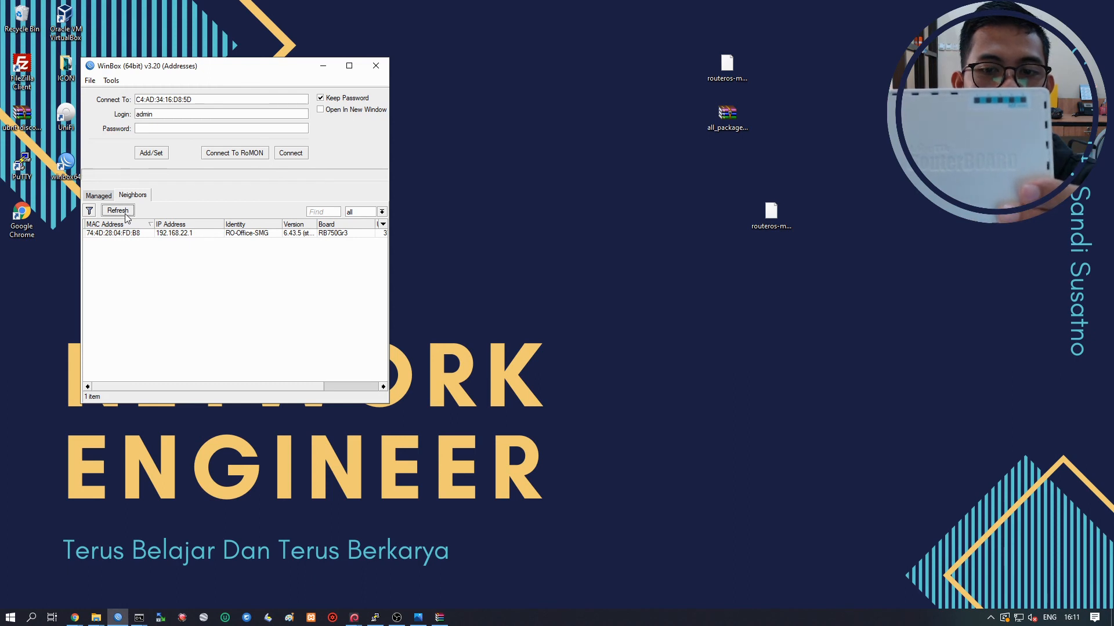
left_click(126, 214)
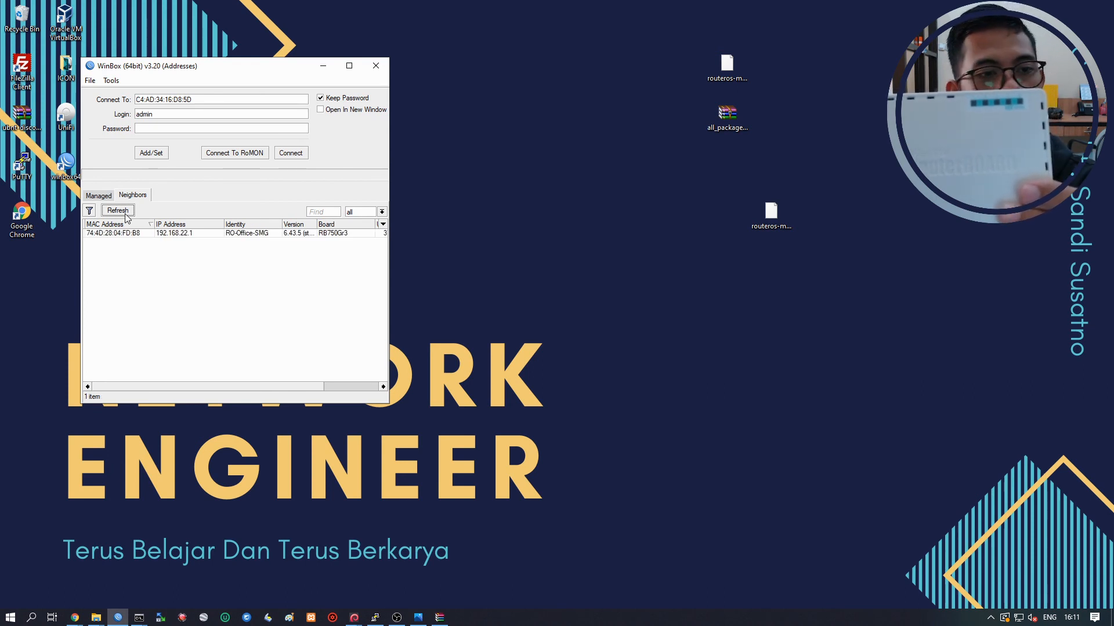
left_click(124, 213)
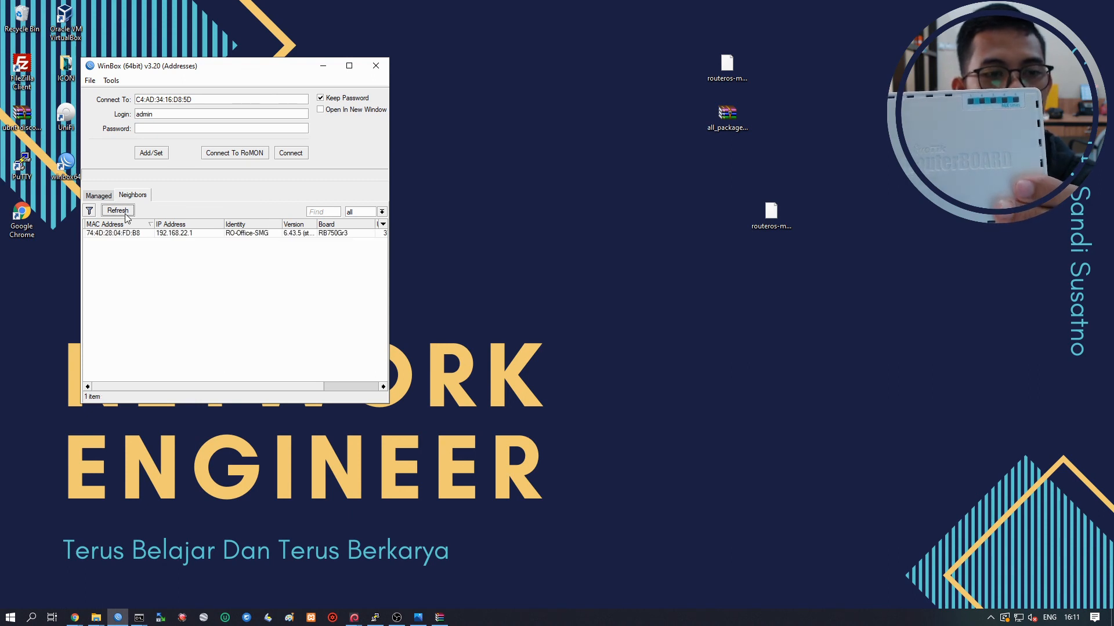
left_click(124, 212)
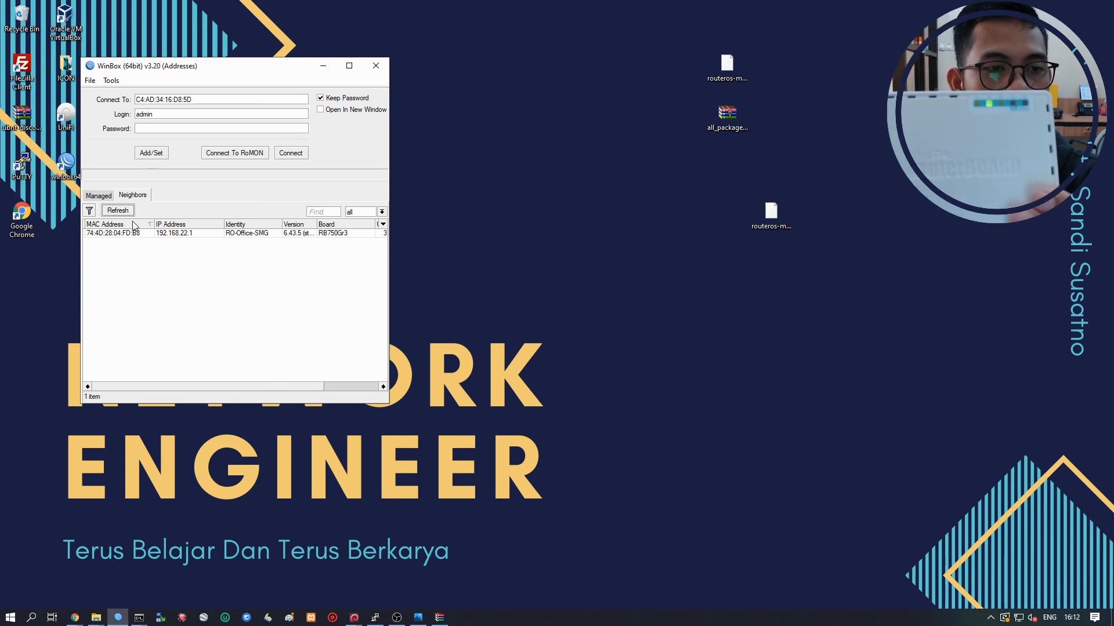
left_click(126, 215)
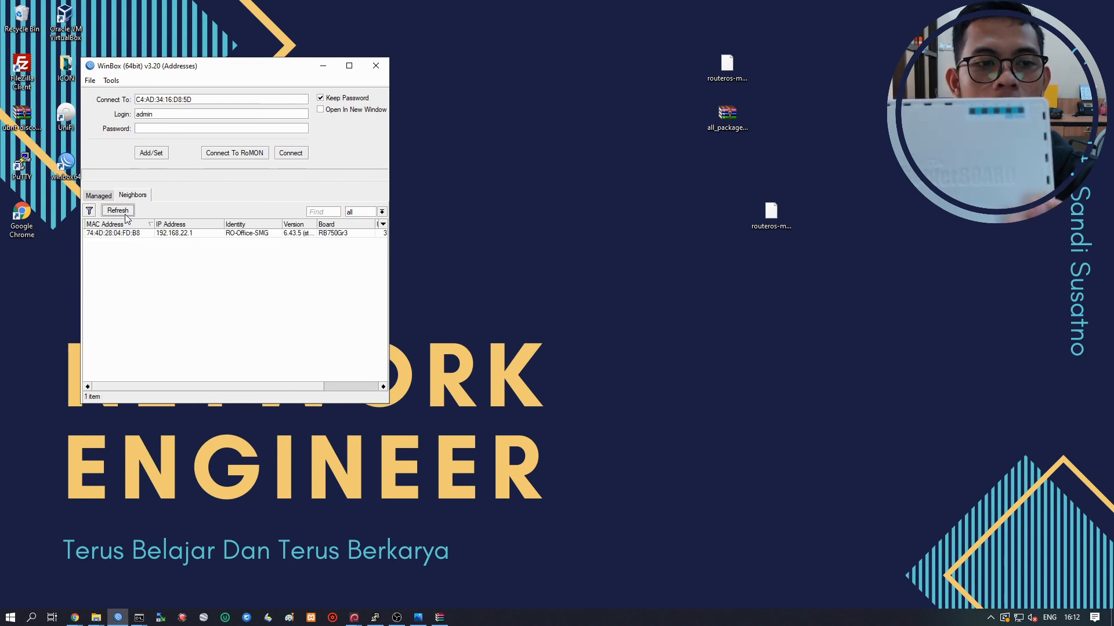
left_click(125, 215)
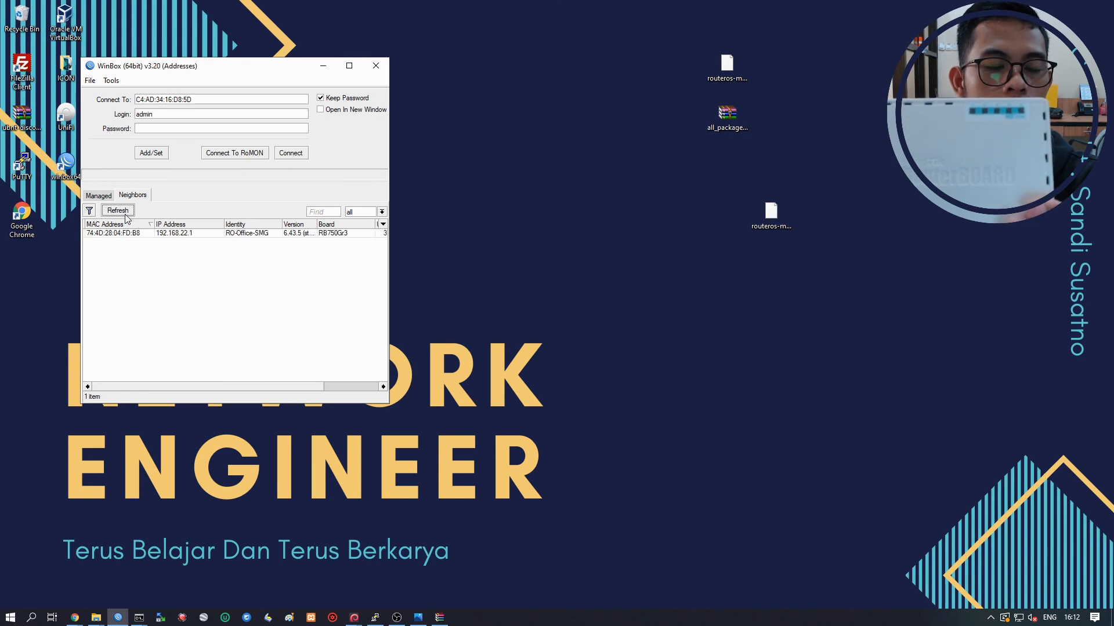
left_click(126, 215)
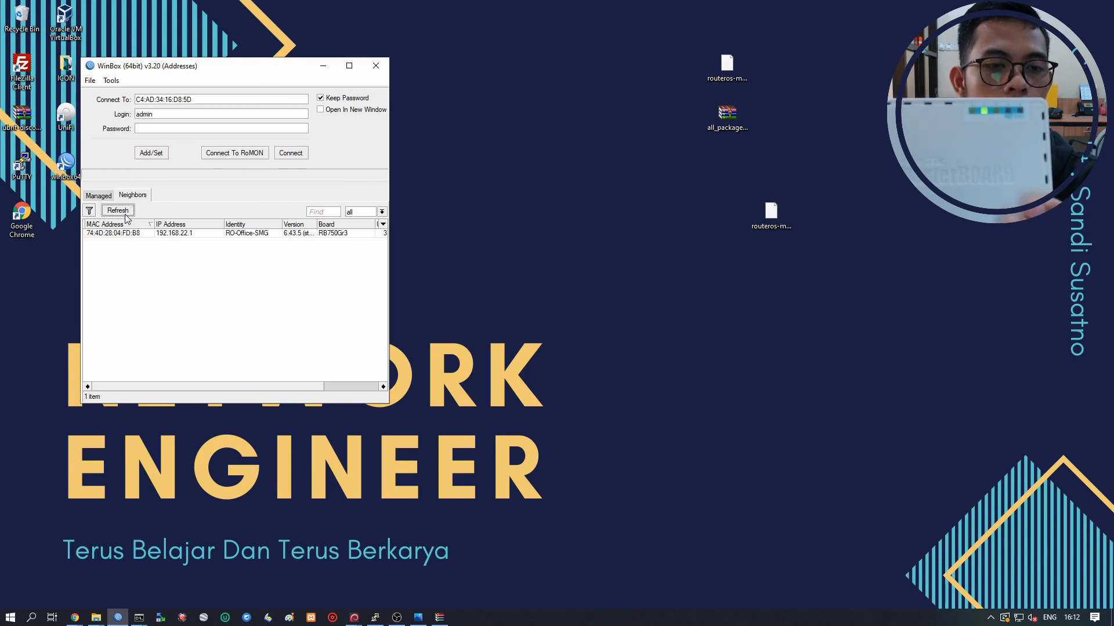
left_click(125, 214)
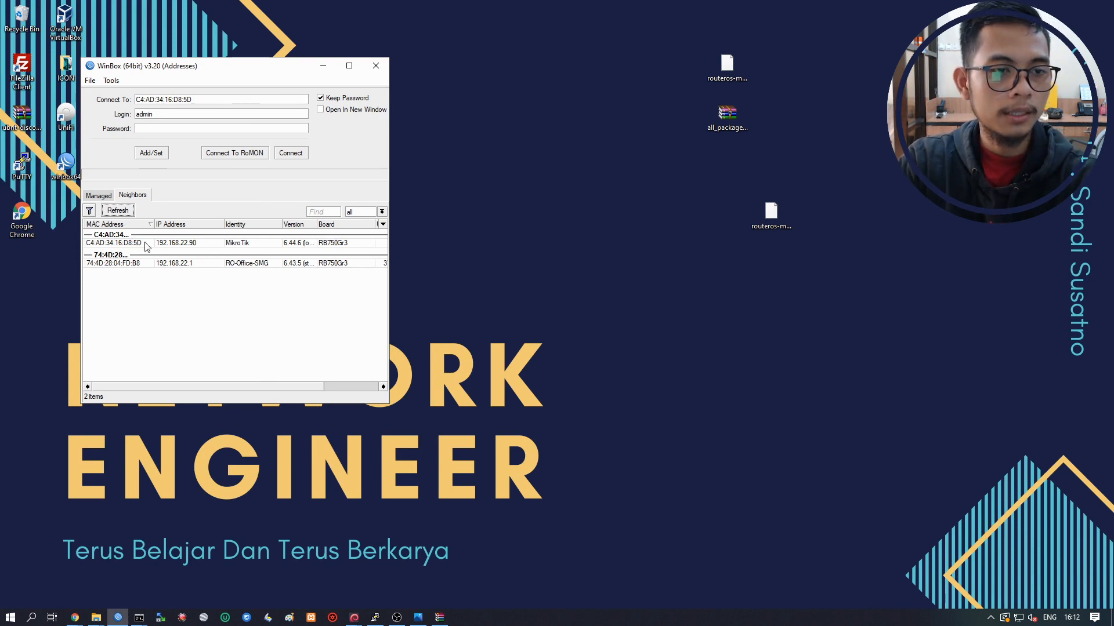
Connect to the rebooted MikroTik router and compare its installed package versions with routeros-mmips-6.44.6.npk on the desktop.
left_click(182, 244)
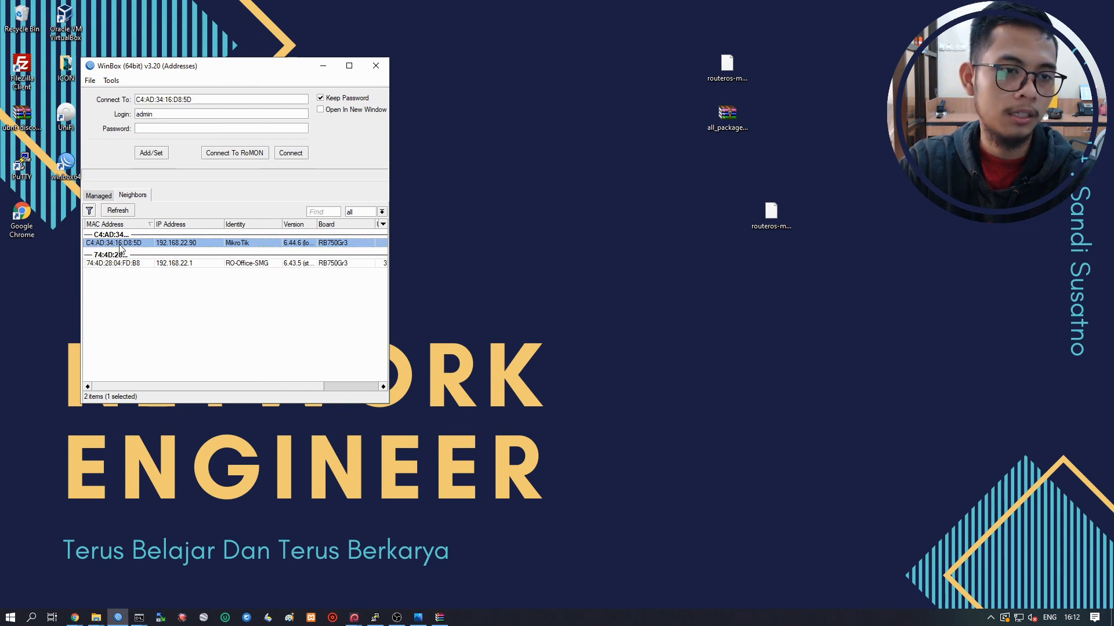
left_click(288, 154)
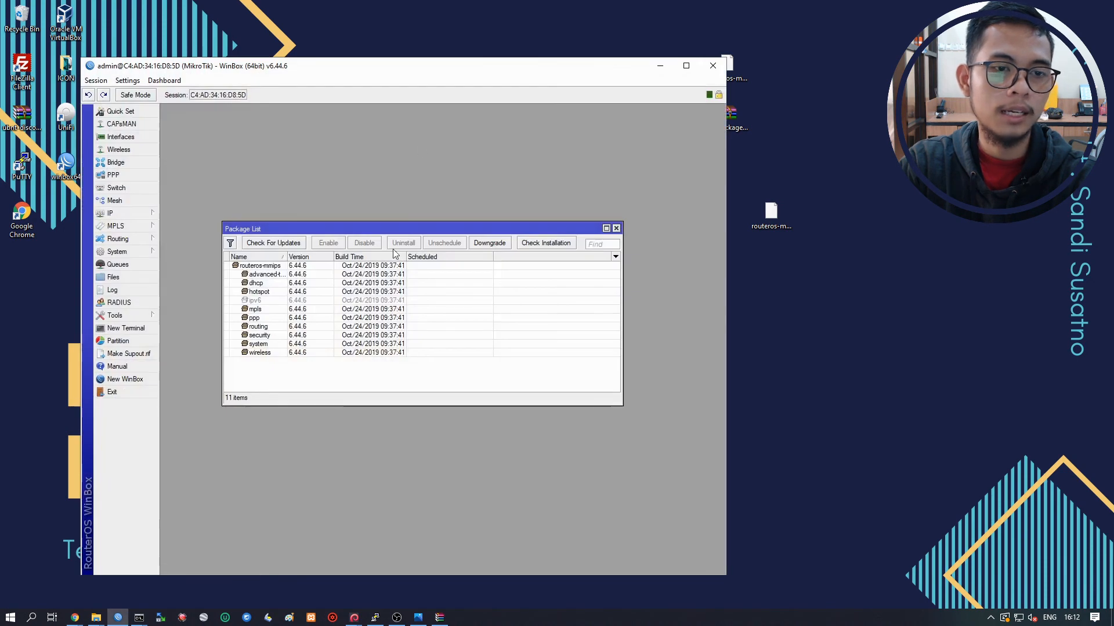
left_click(326, 291)
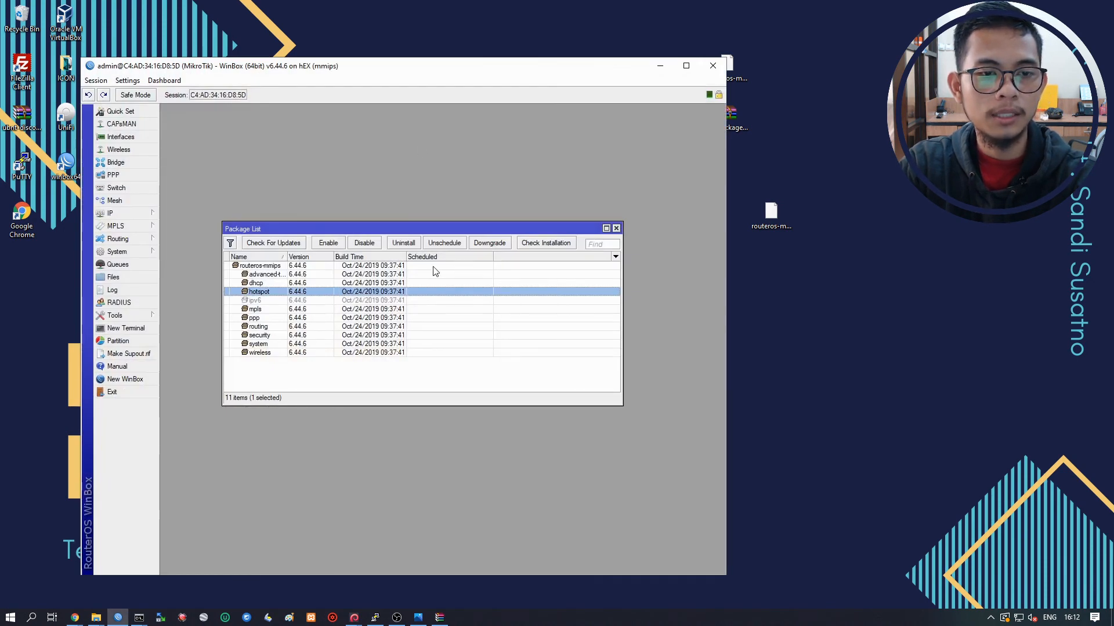
left_click(306, 275)
left_click(305, 283)
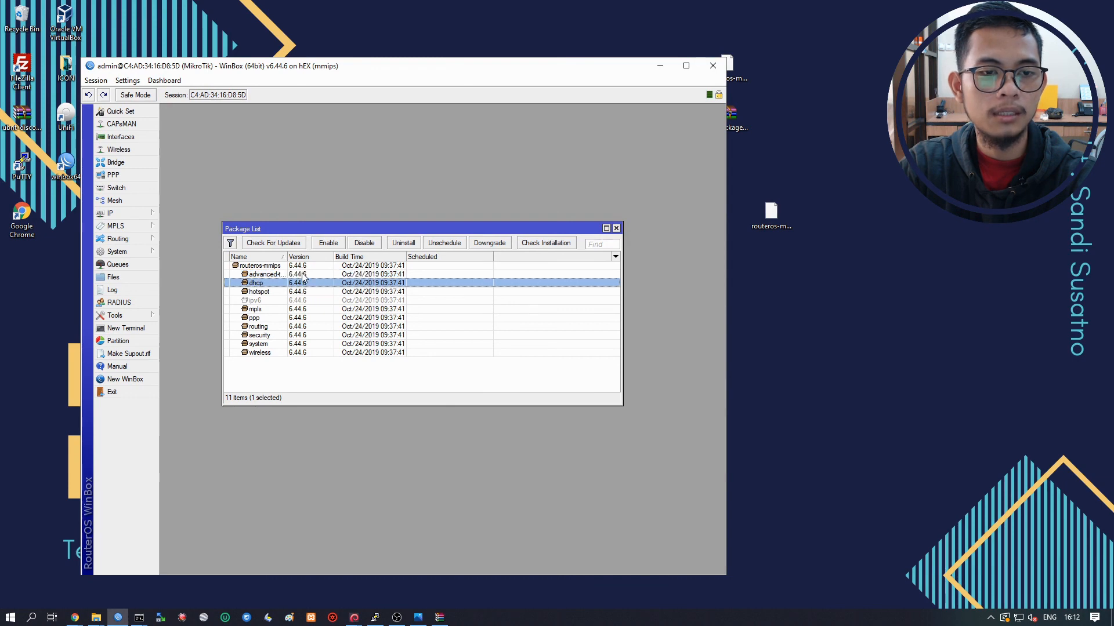
left_click(301, 266)
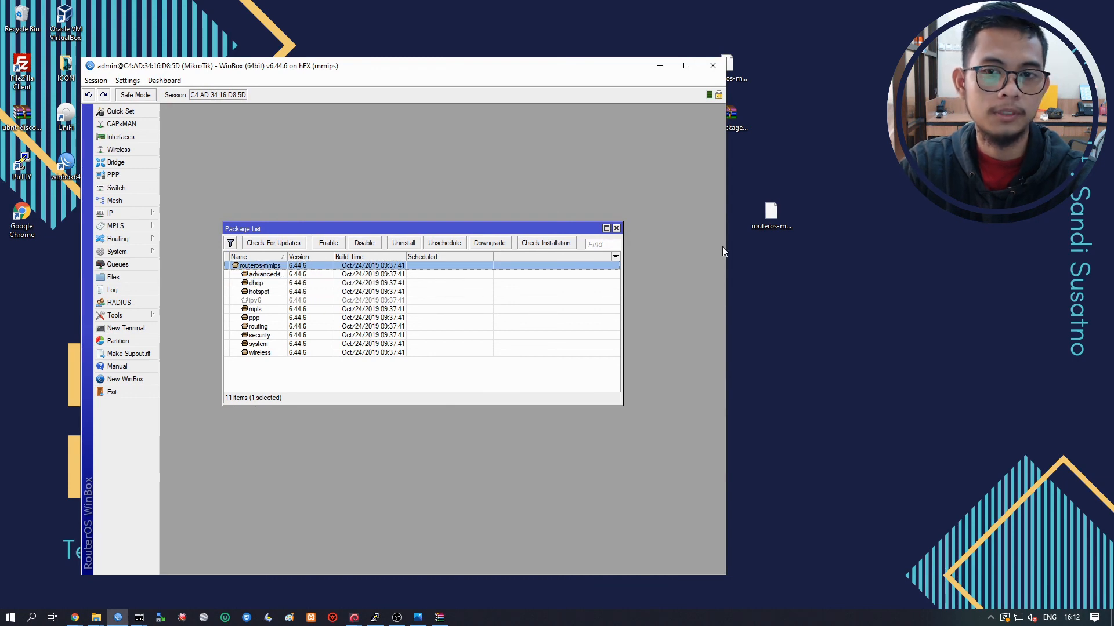
left_click(771, 231)
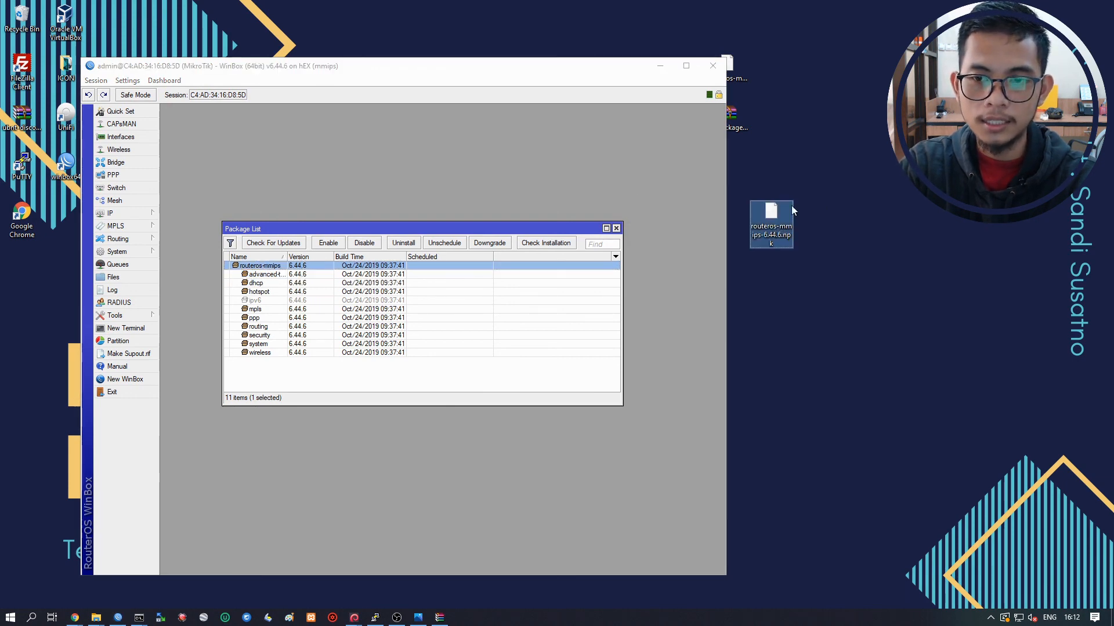
left_click(373, 231)
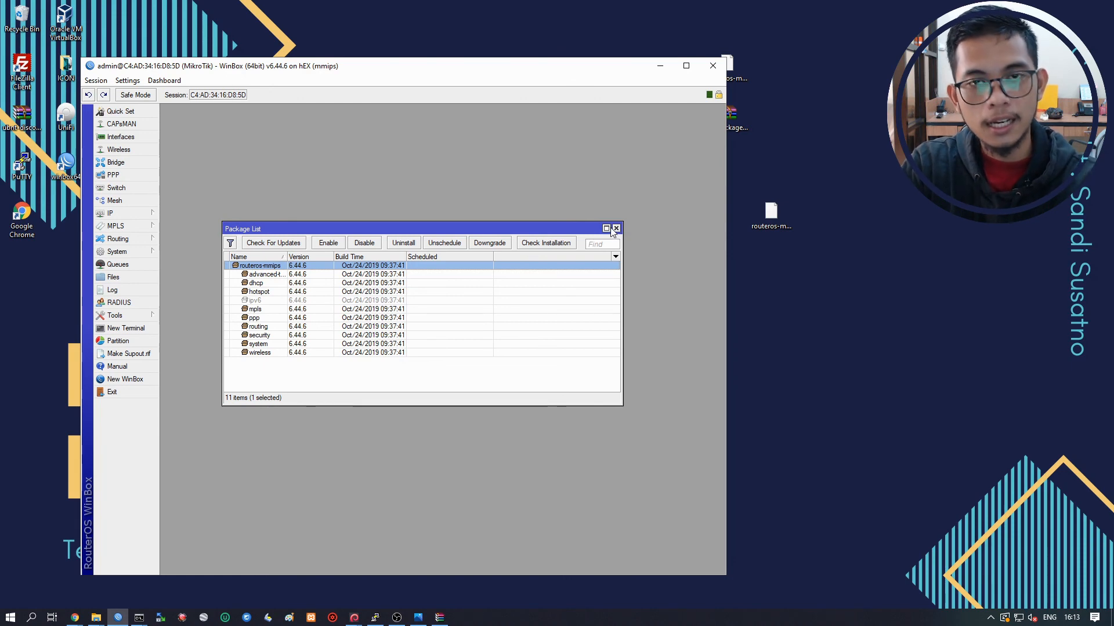
Close the WinBox session and place routeros-mmips-6.44.6.npk directly below the all_packages archive on the desktop.
left_click(714, 71)
left_click_drag(760, 214, 720, 172)
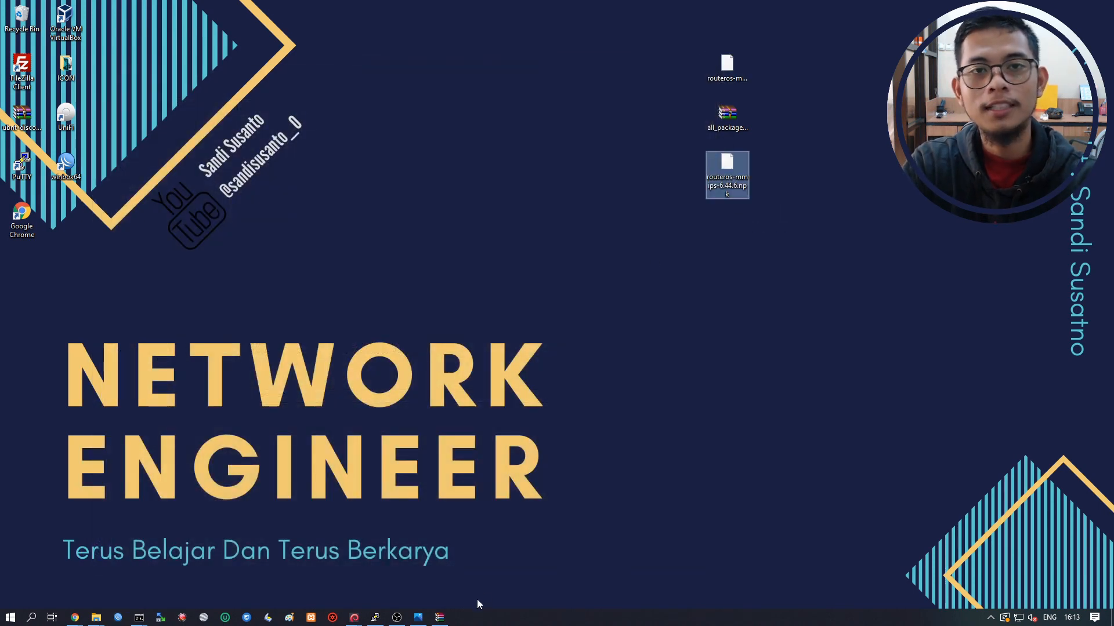